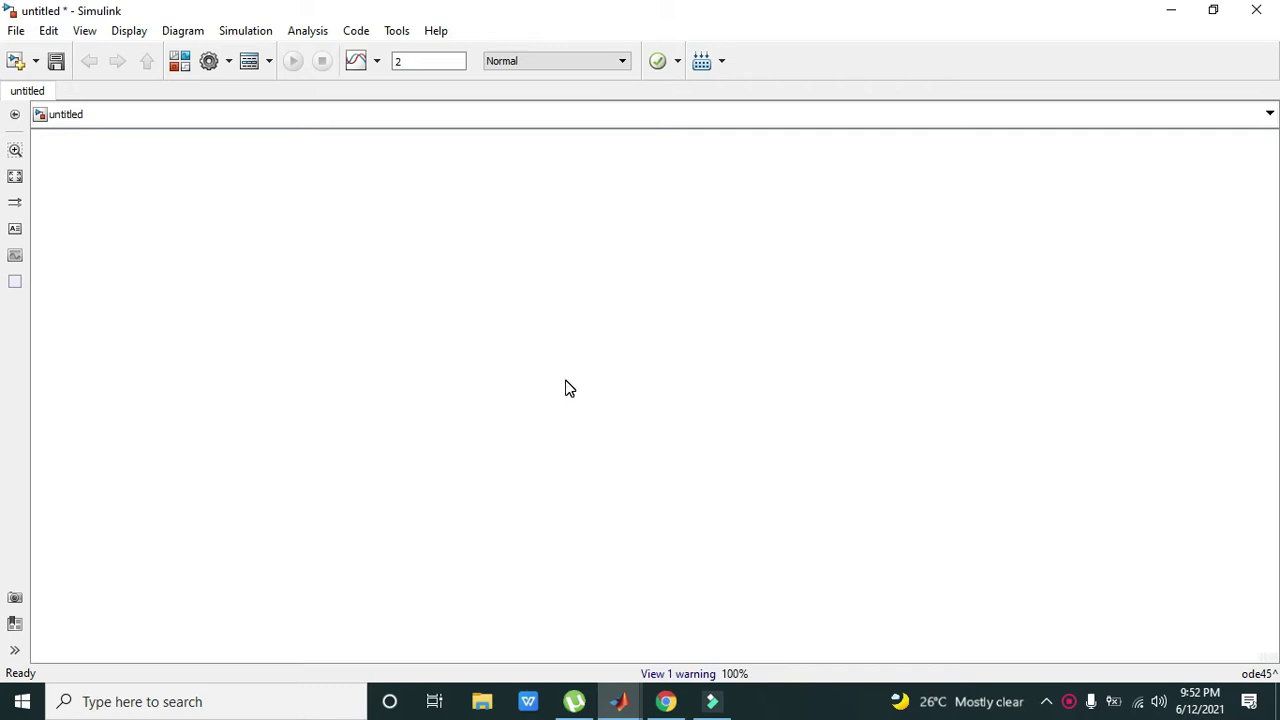
# Open the Library Browser and clear the leftover electrical reference search
pyautogui.click(84, 31)
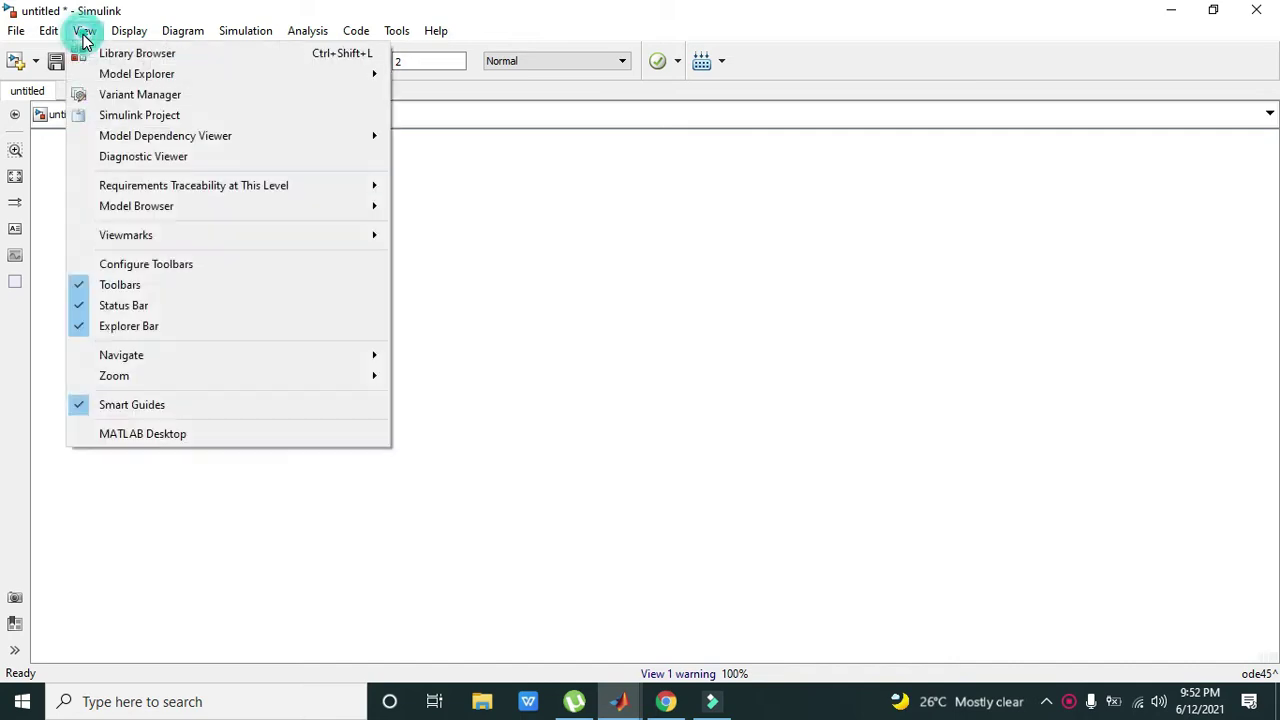
pyautogui.click(203, 55)
pyautogui.click(267, 183)
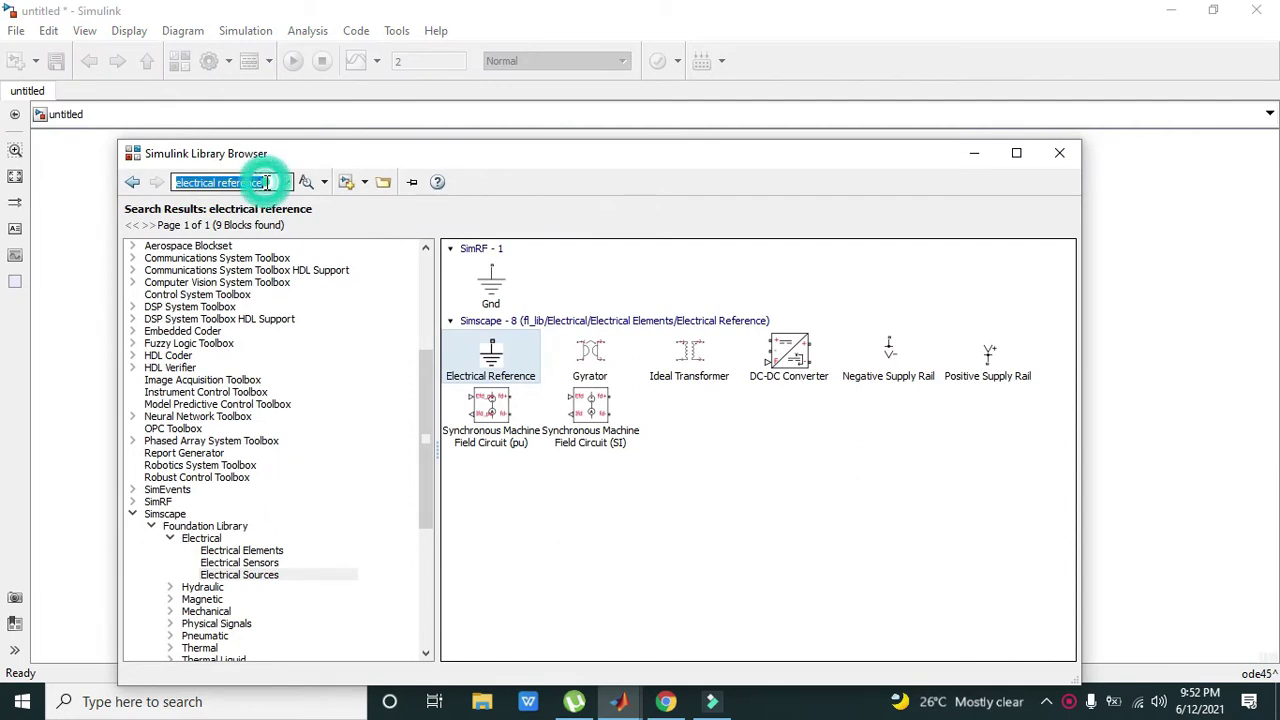
pyautogui.press('BackSpace')
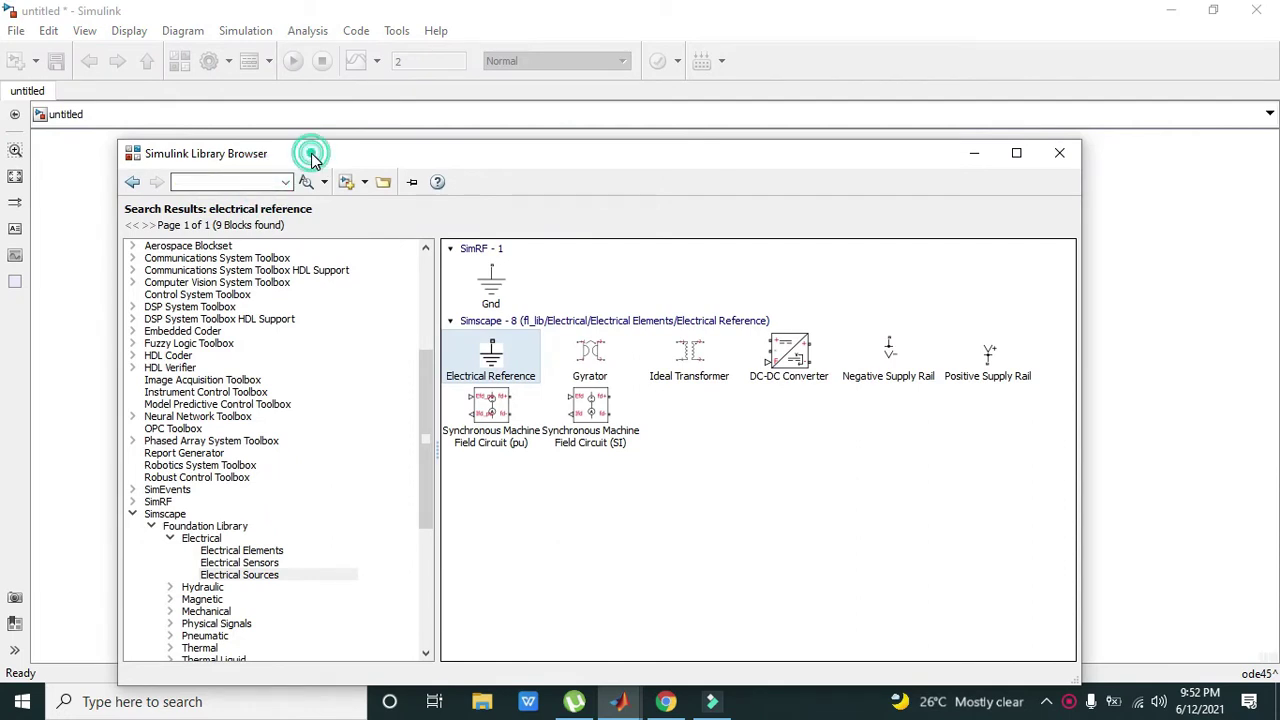
pyautogui.moveTo(312, 160); pyautogui.dragTo(308, 116)
pyautogui.moveTo(416, 342); pyautogui.dragTo(420, 406)
# Expand Simscape > Foundation Library > Electrical to show the Electrical Sources blocks
pyautogui.click(128, 333)
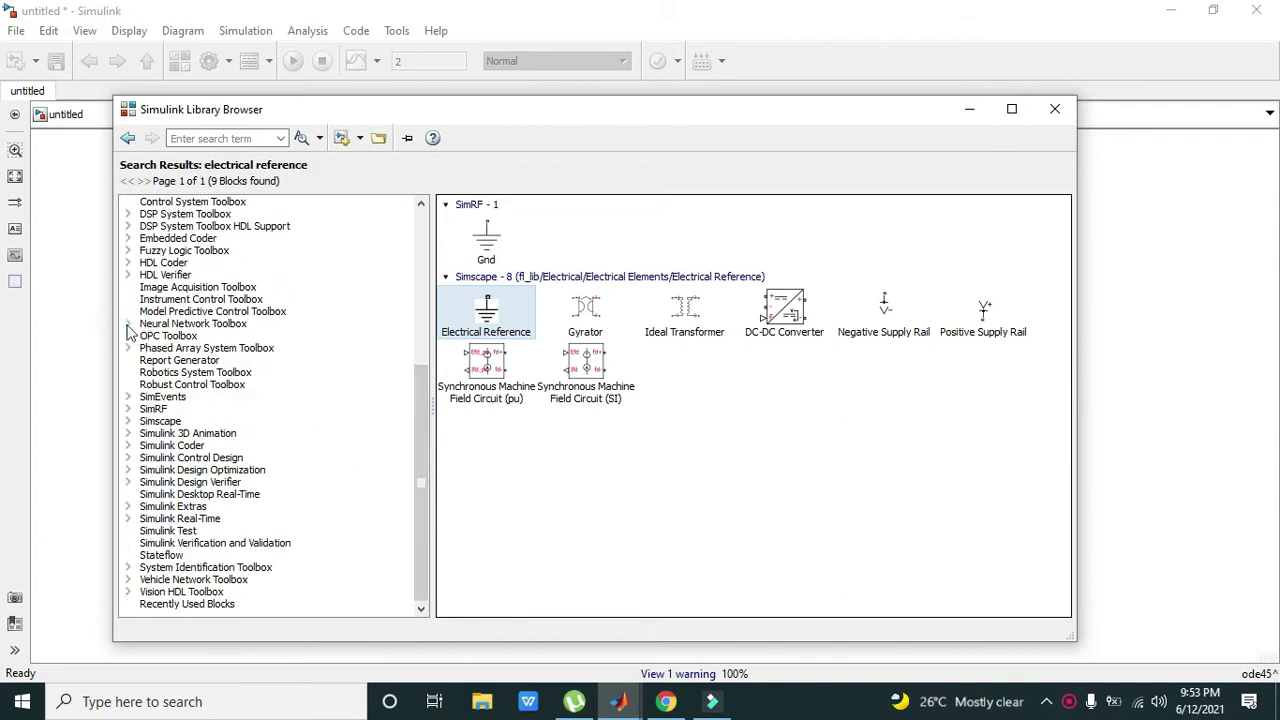
pyautogui.click(127, 421)
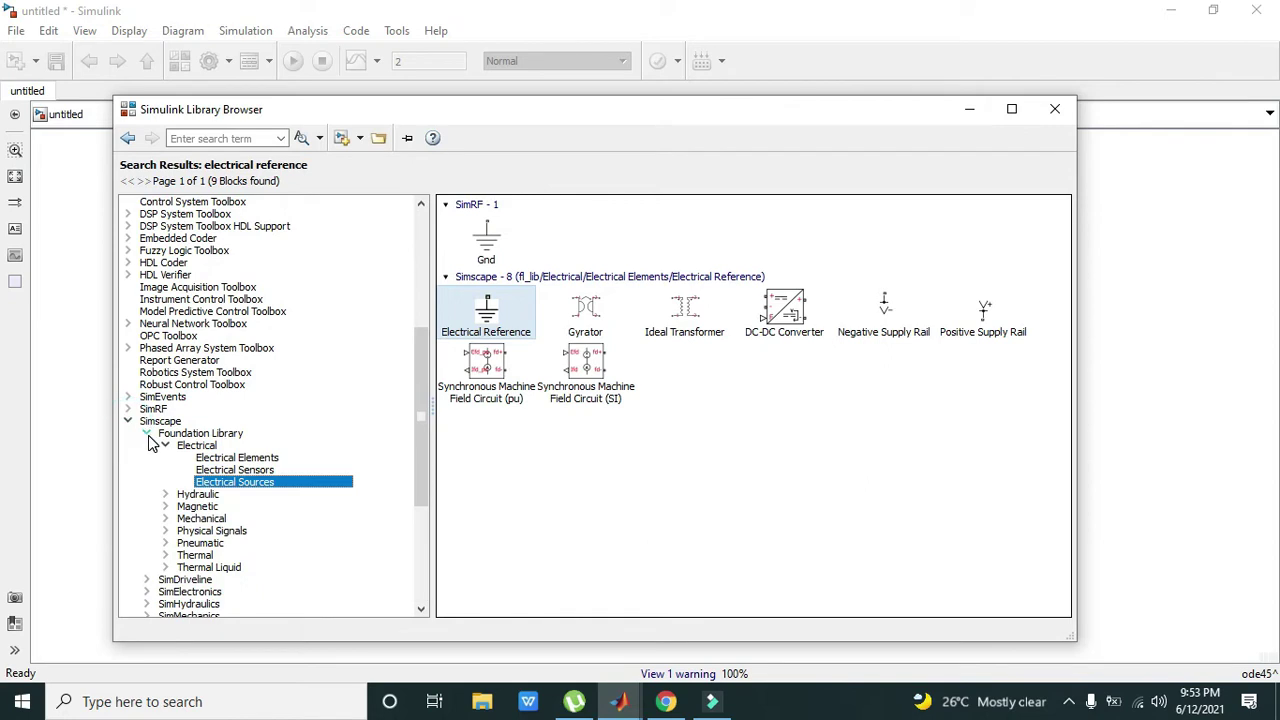
pyautogui.click(147, 434)
pyautogui.click(150, 435)
pyautogui.click(165, 446)
pyautogui.click(166, 448)
pyautogui.click(224, 492)
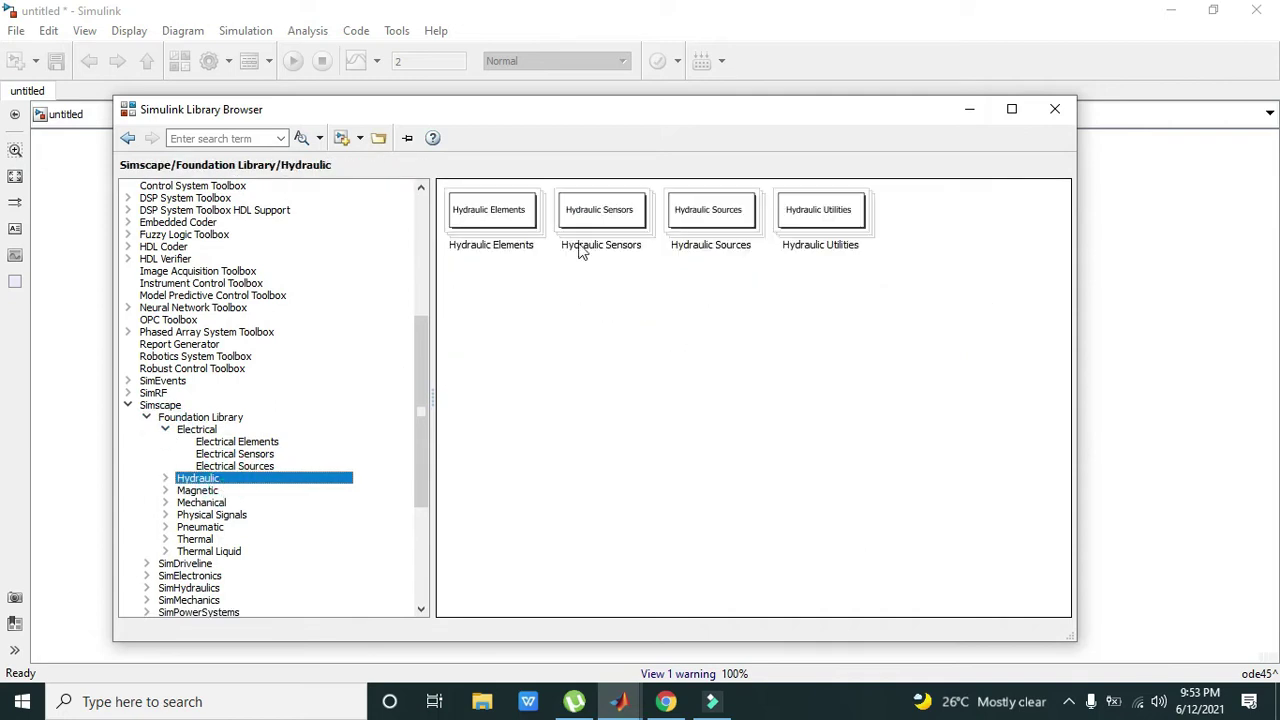
pyautogui.click(222, 442)
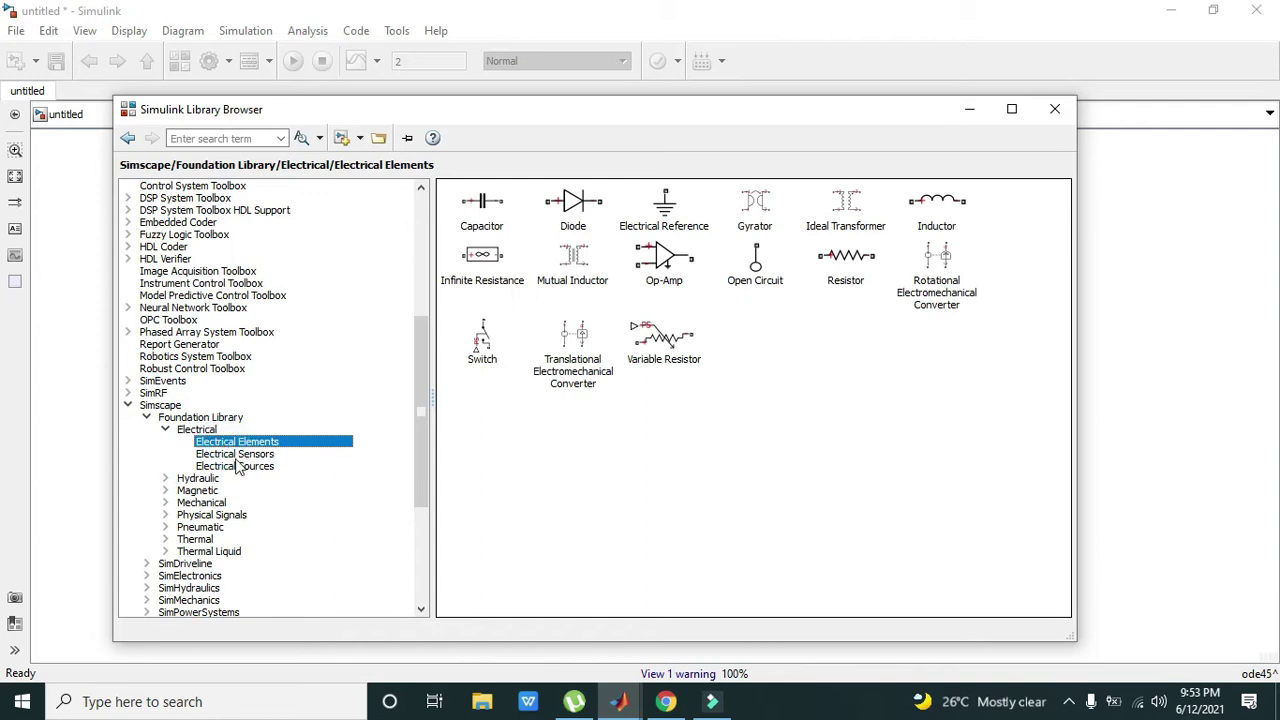
pyautogui.click(232, 466)
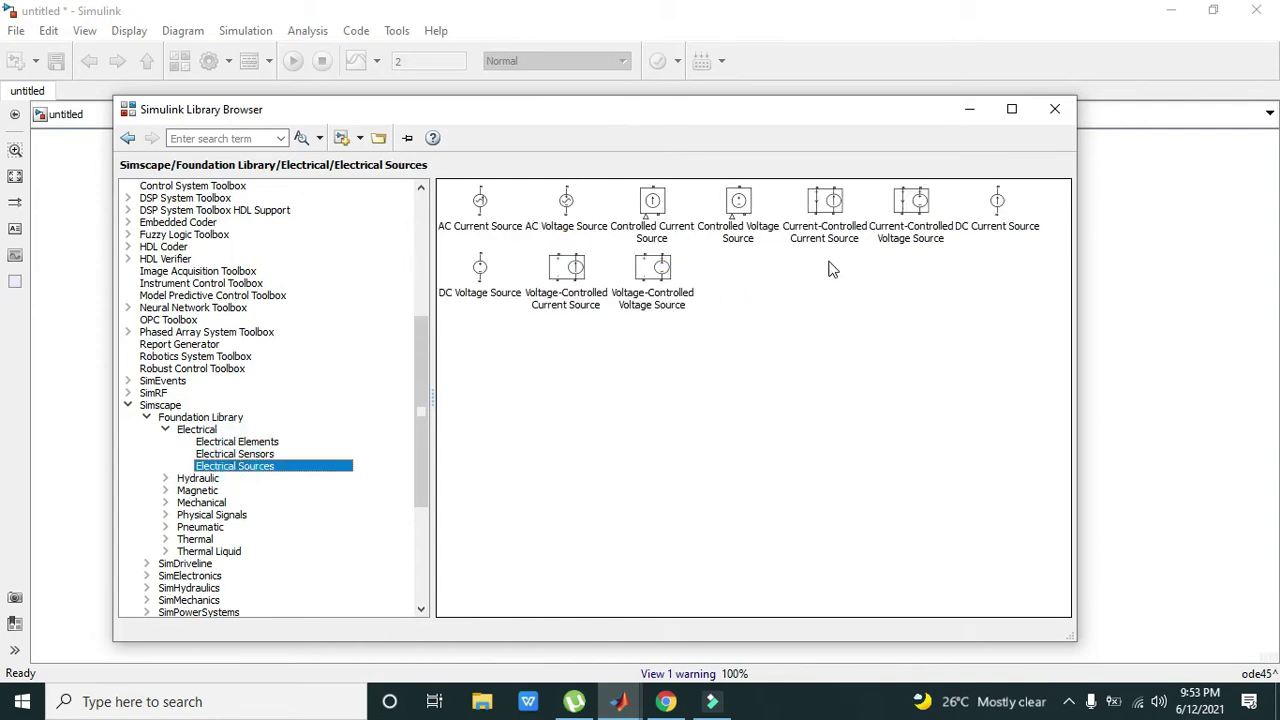
# Add the AC Voltage Source block to the untitled model
pyautogui.click(566, 205)
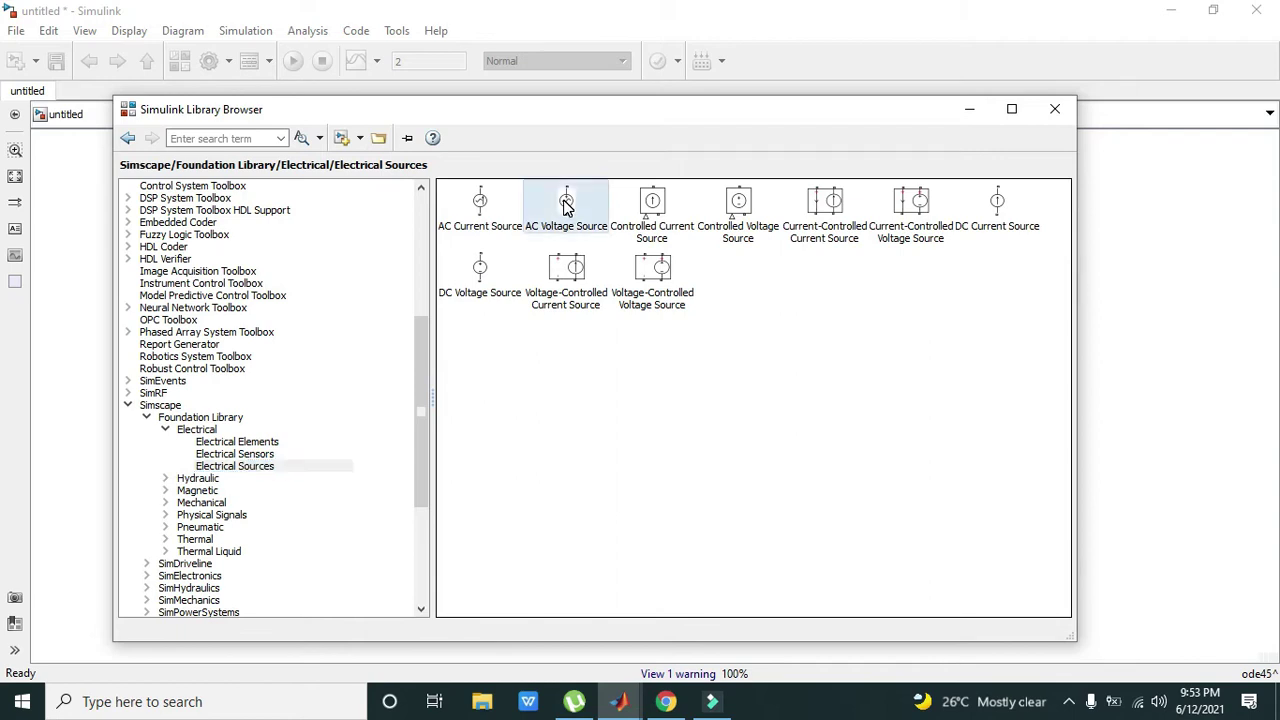
pyautogui.rightClick(566, 205)
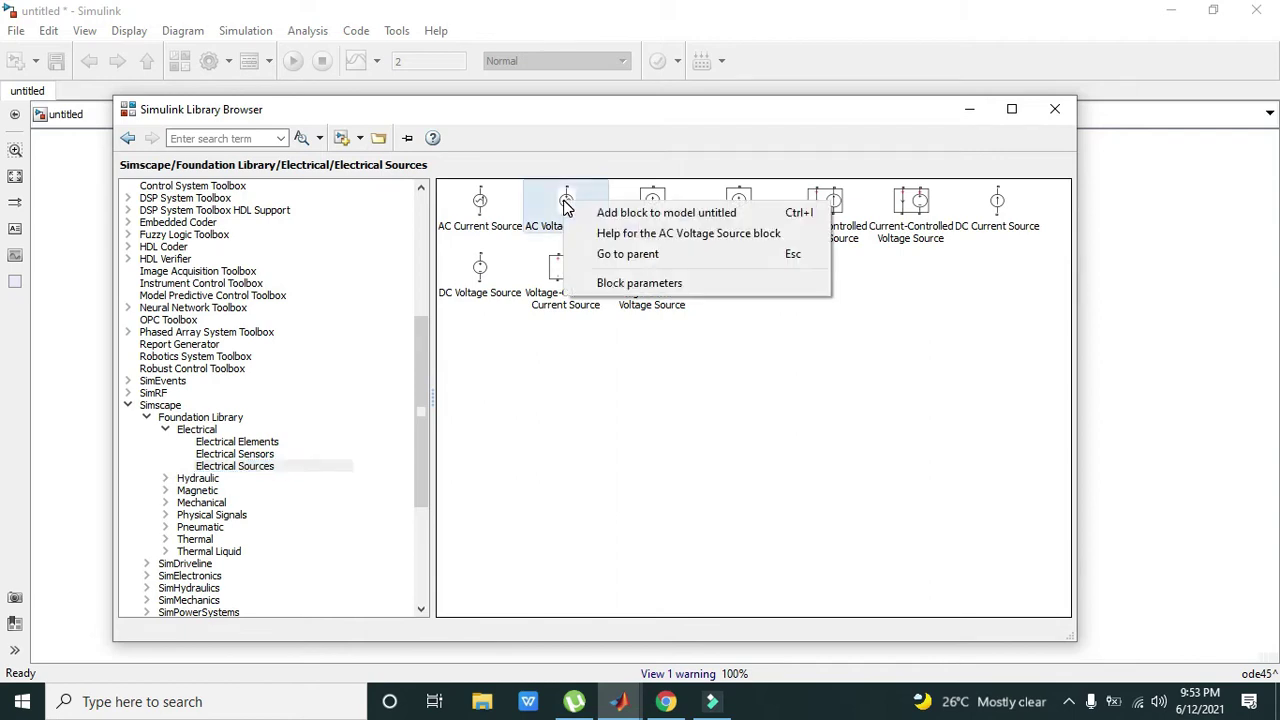
pyautogui.click(660, 214)
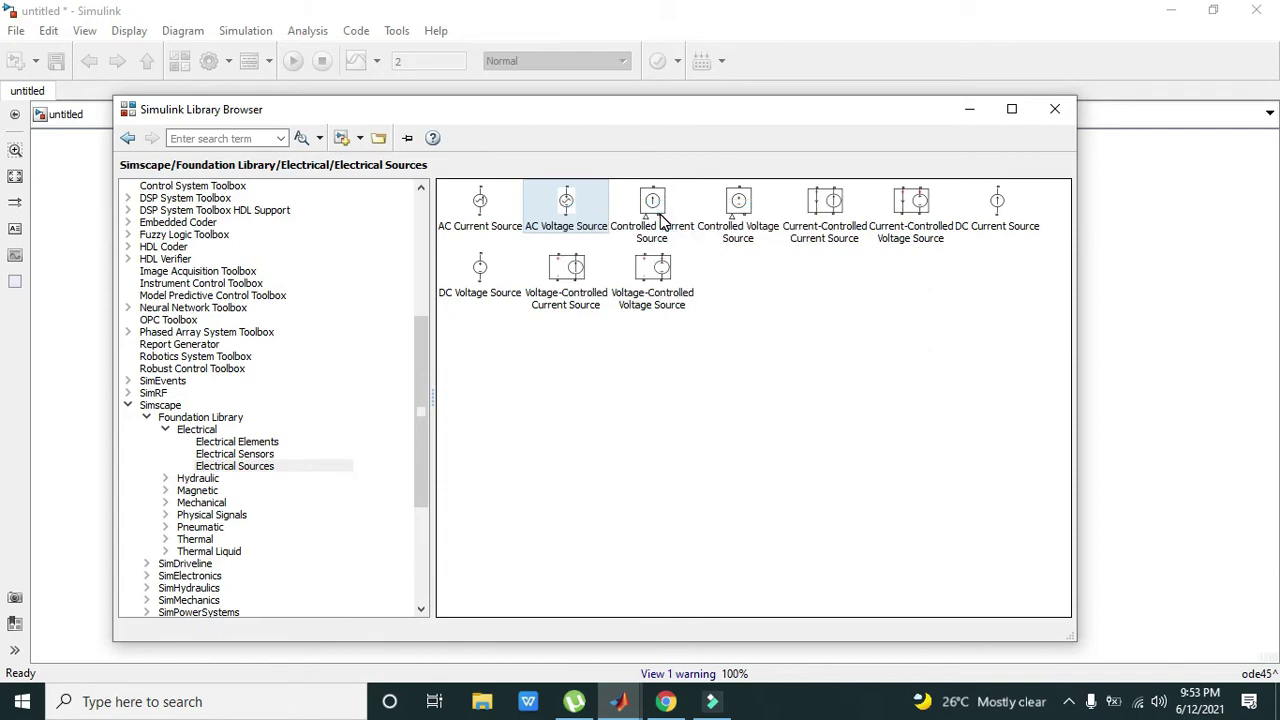
pyautogui.click(745, 304)
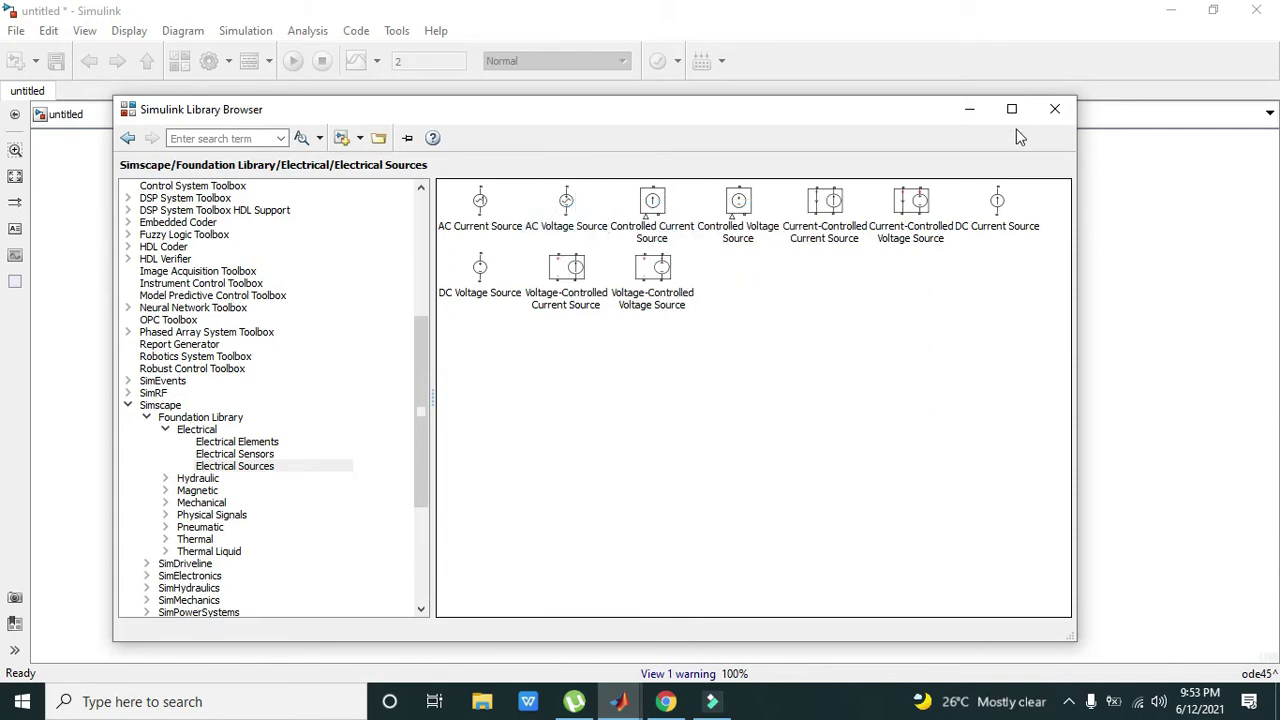
# Minimize the Library Browser and move the AC Voltage Source block to the left of the canvas
pyautogui.click(969, 109)
pyautogui.moveTo(657, 394); pyautogui.dragTo(333, 398)
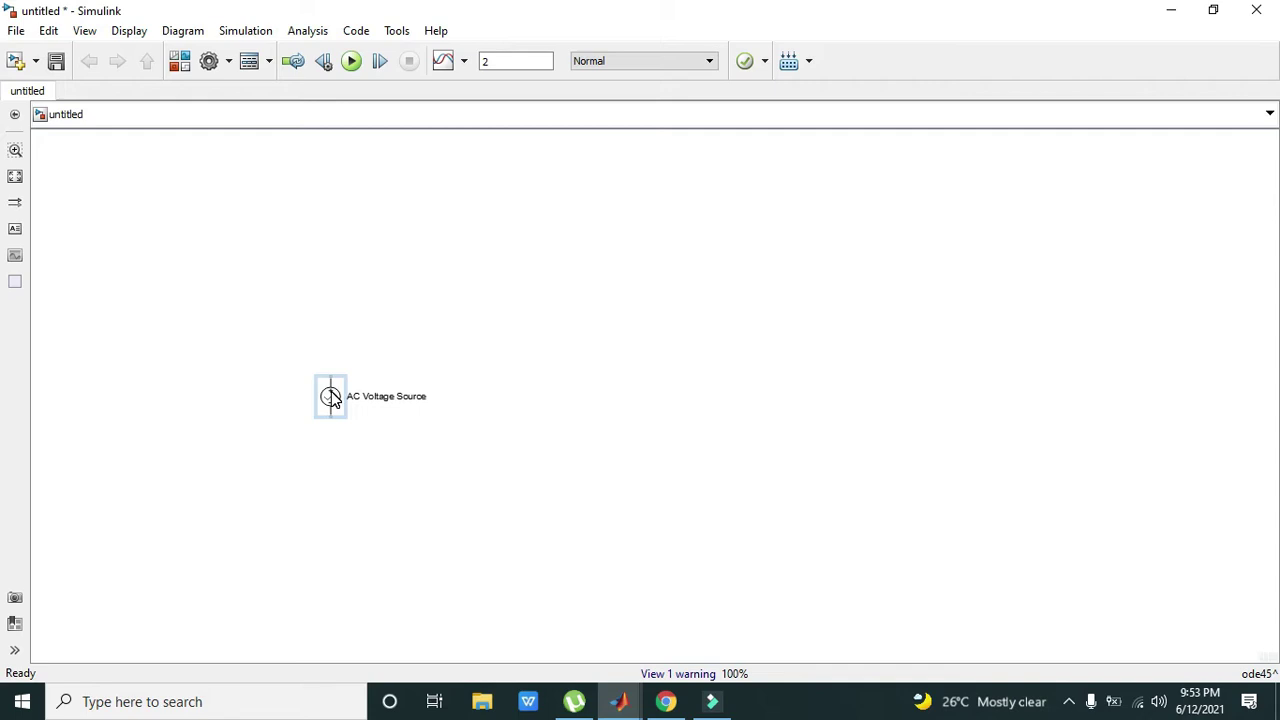
pyautogui.scroll(4, 333, 398)
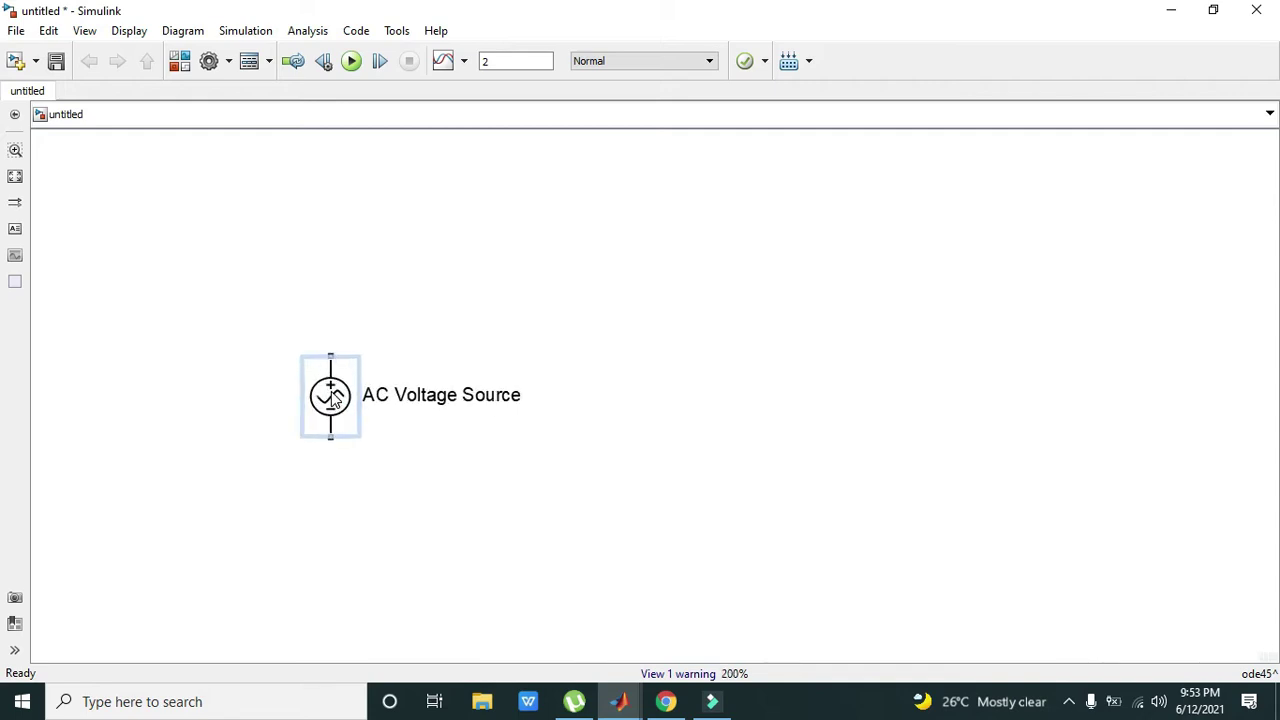
pyautogui.scroll(-1, 333, 398)
pyautogui.scroll(2, 331, 399)
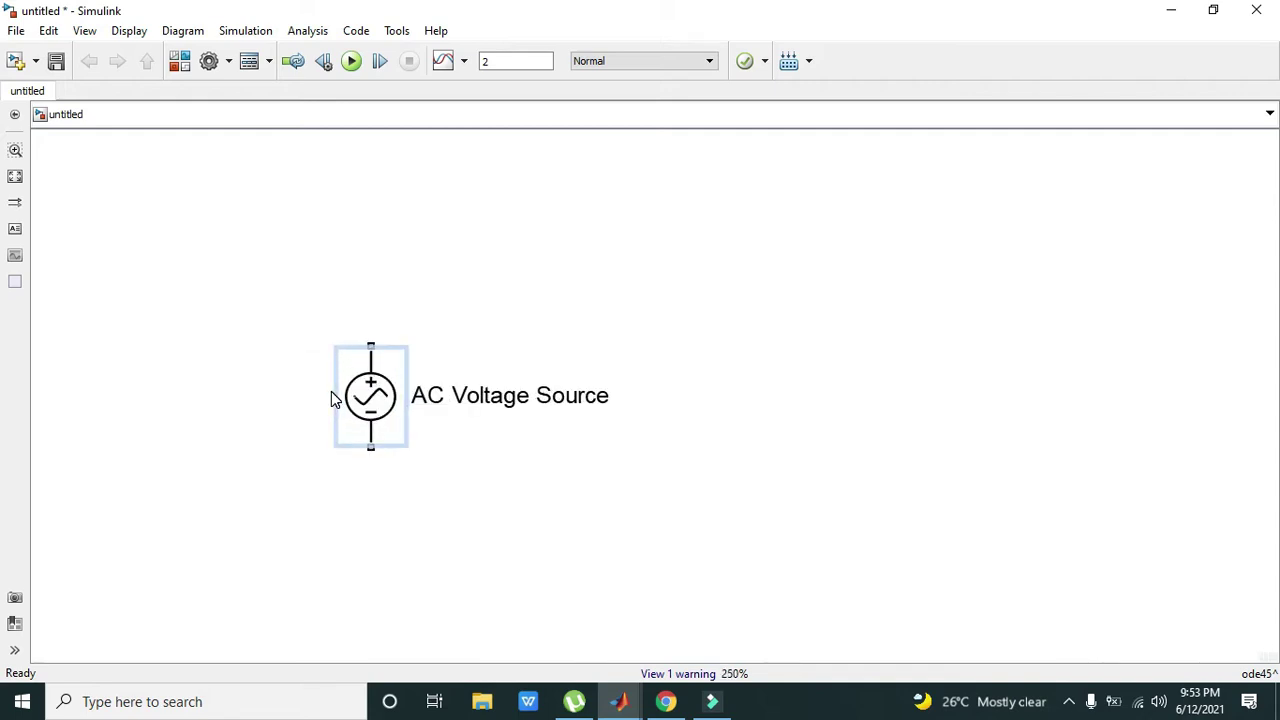
pyautogui.scroll(-1, 335, 399)
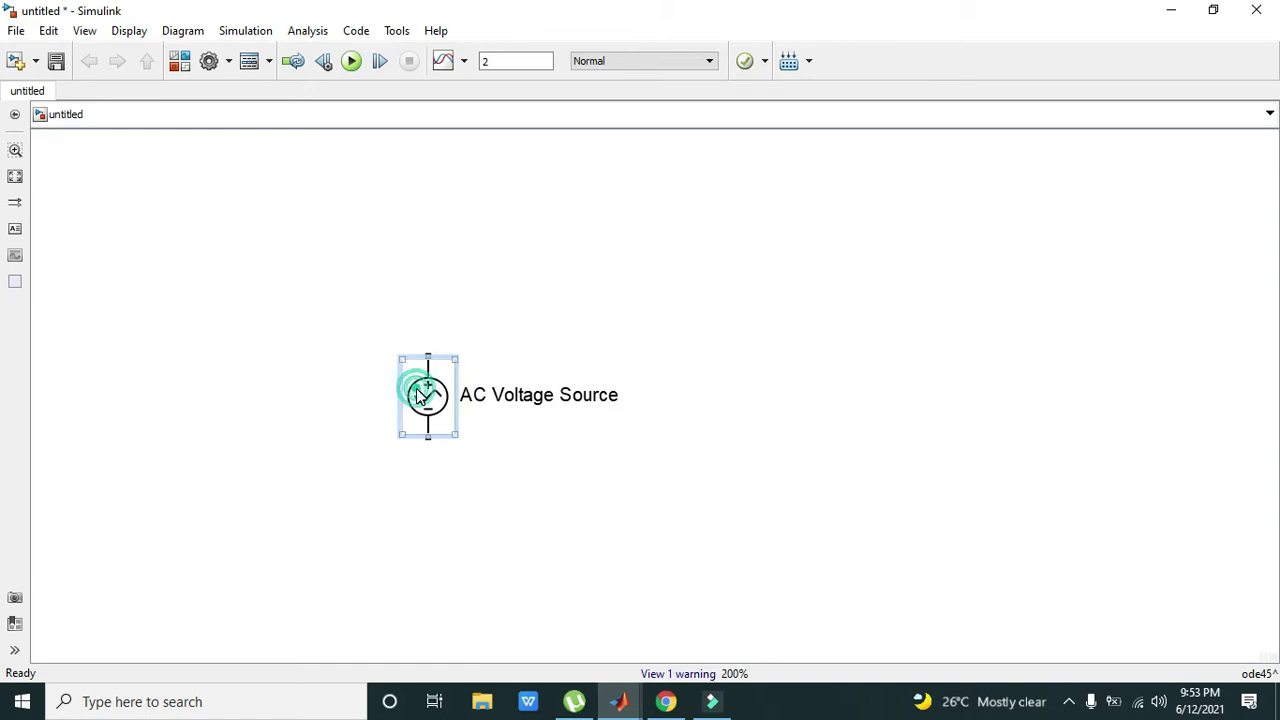
pyautogui.moveTo(418, 396); pyautogui.dragTo(303, 405)
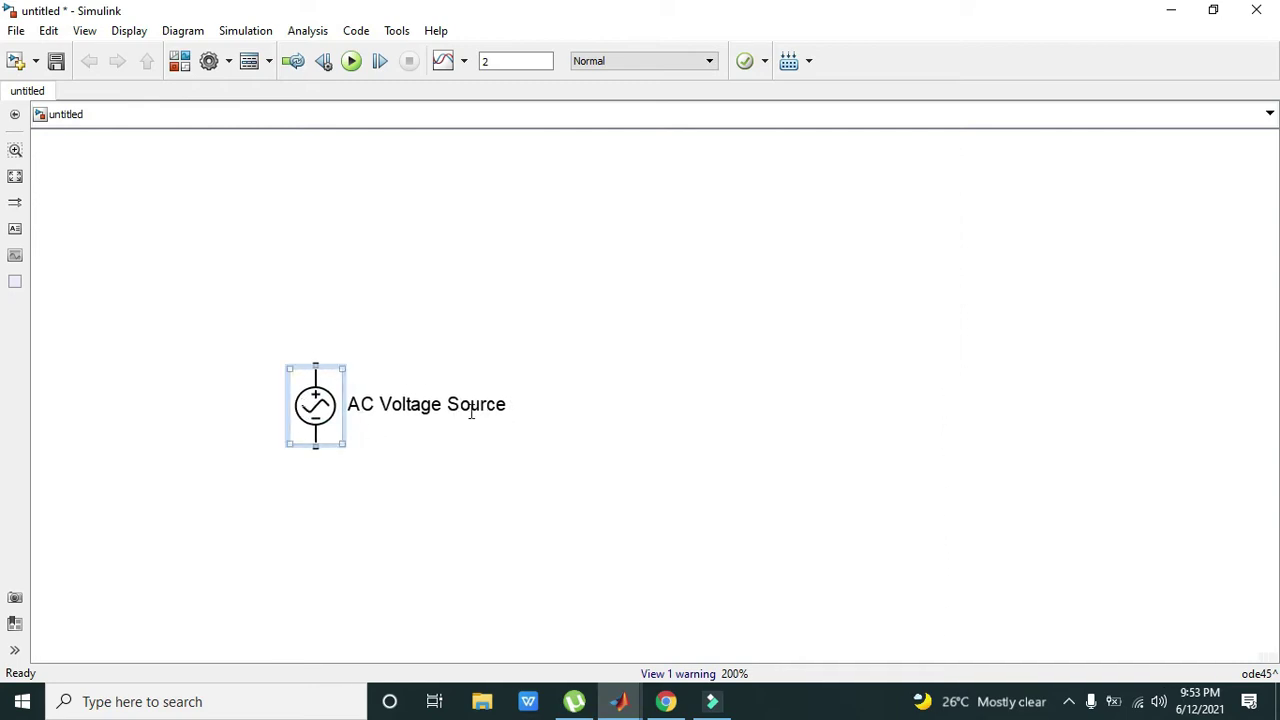
pyautogui.click(401, 444)
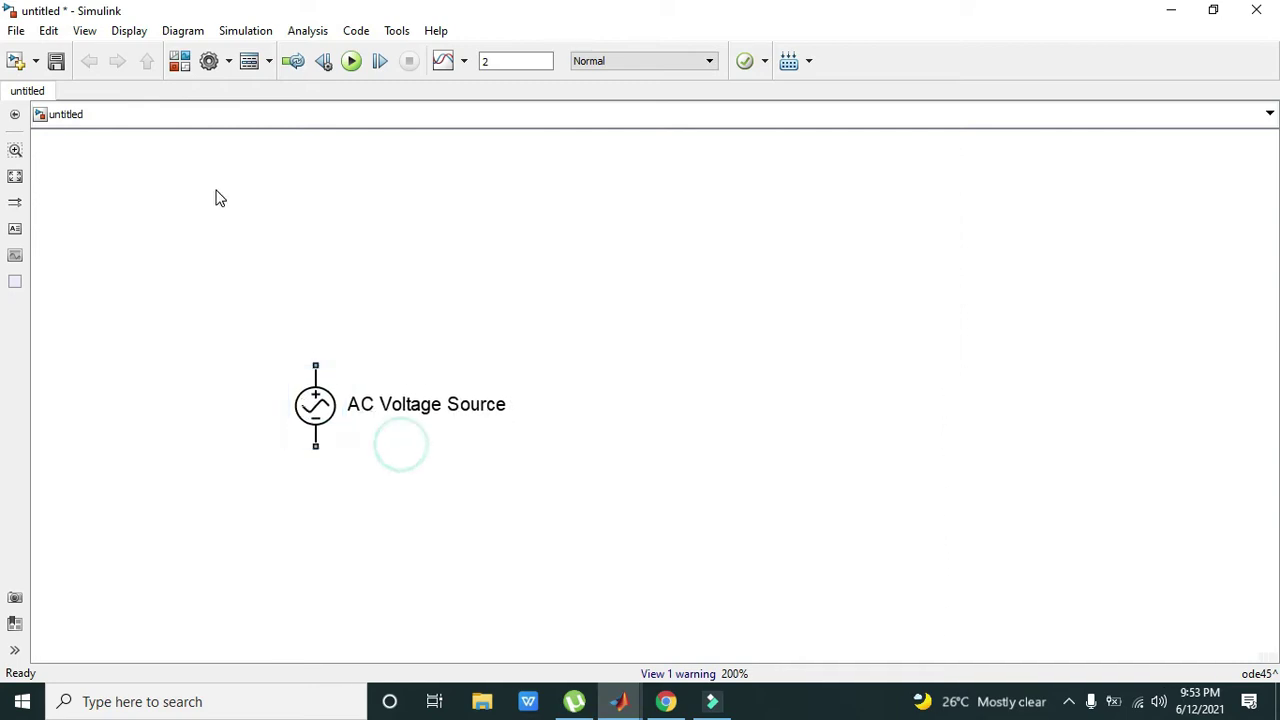
# Reopen the Library Browser and look through the Electrical Elements blocks such as Ideal Transformer and Mutual Inductor
pyautogui.click(84, 31)
pyautogui.click(114, 51)
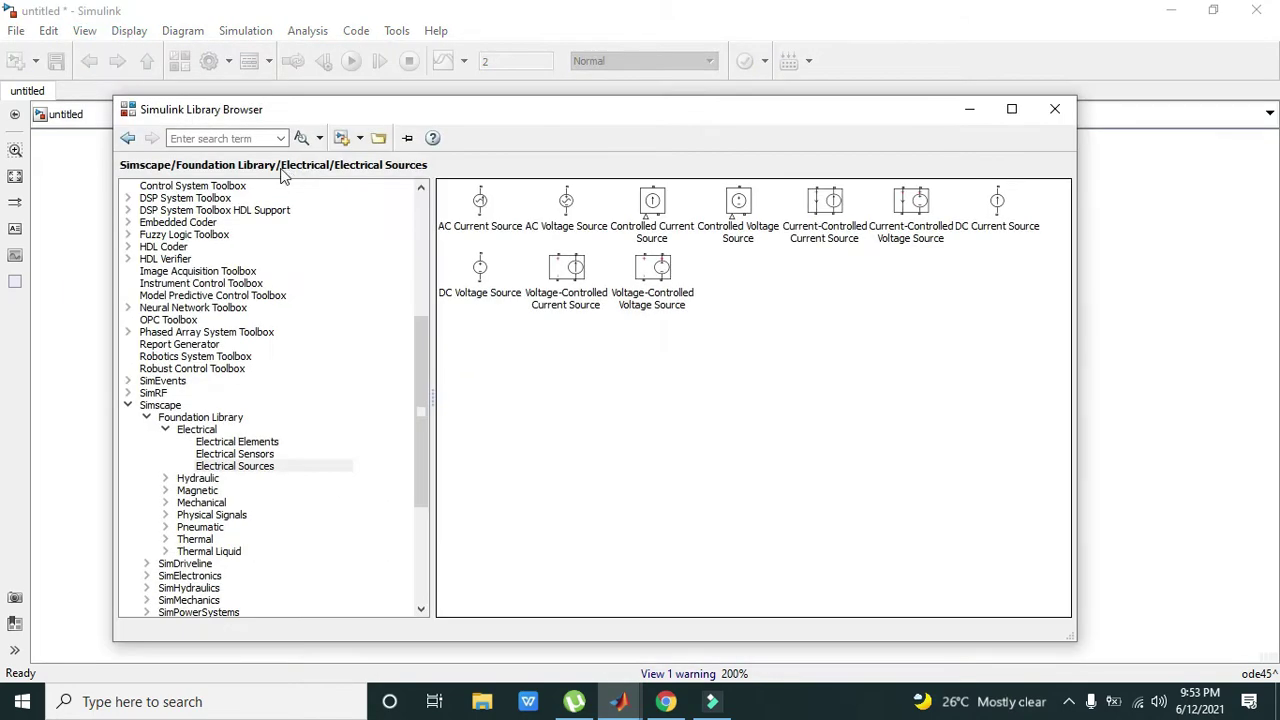
pyautogui.click(239, 137)
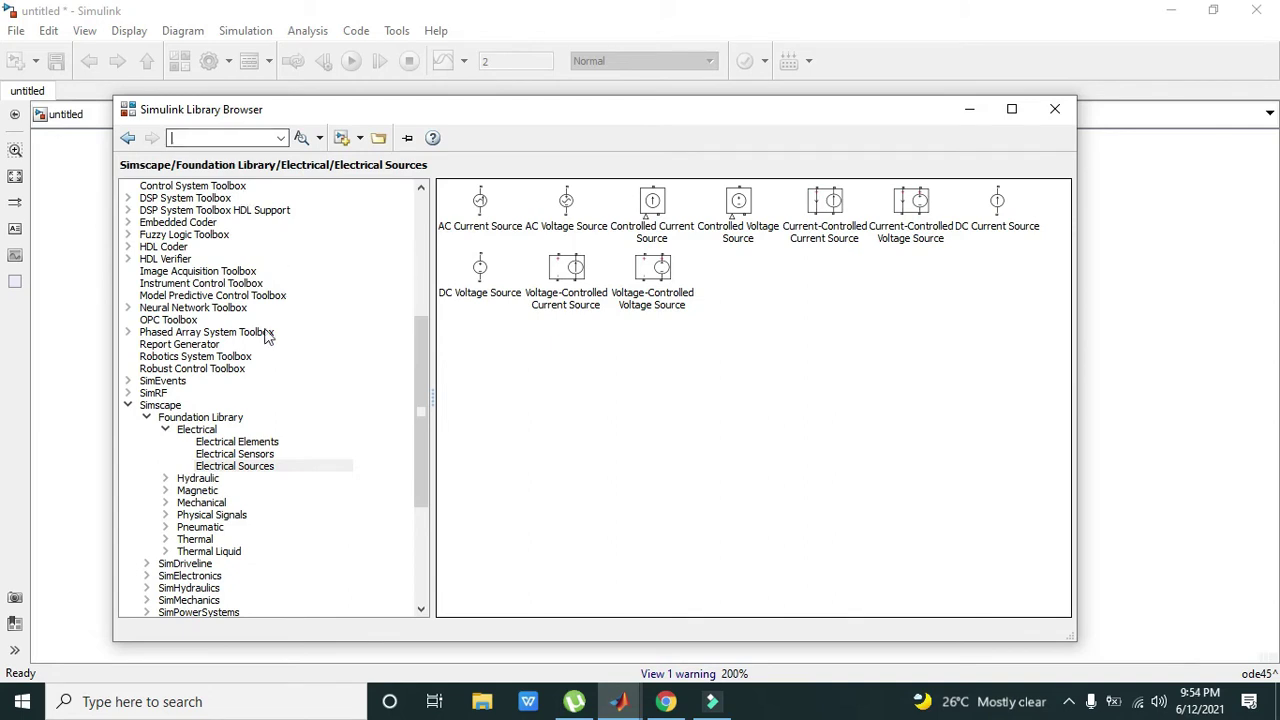
pyautogui.click(218, 442)
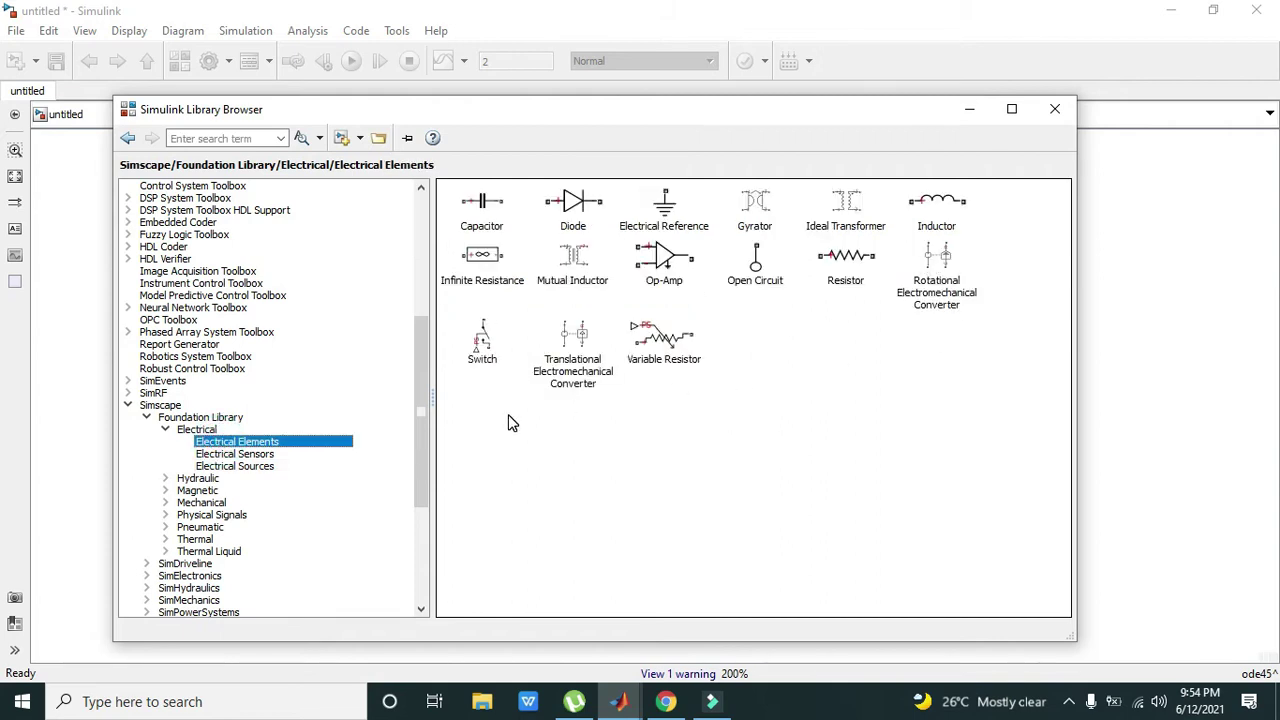
pyautogui.click(848, 207)
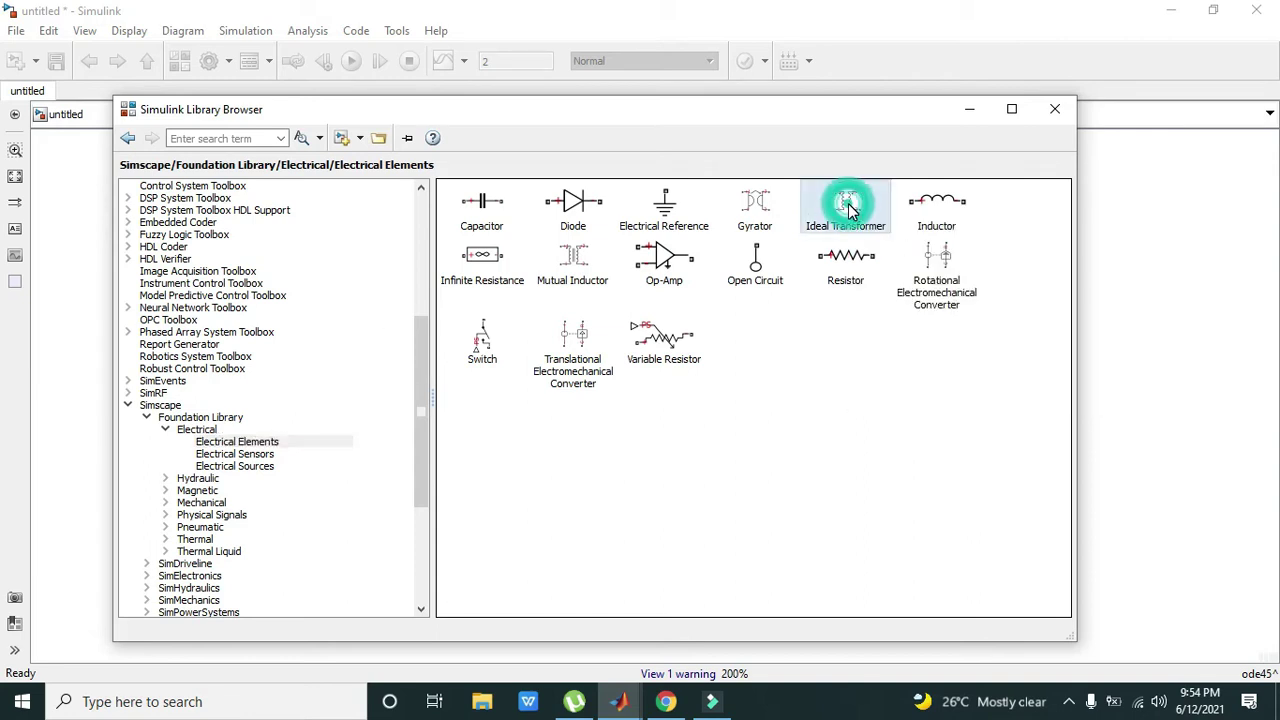
pyautogui.click(580, 264)
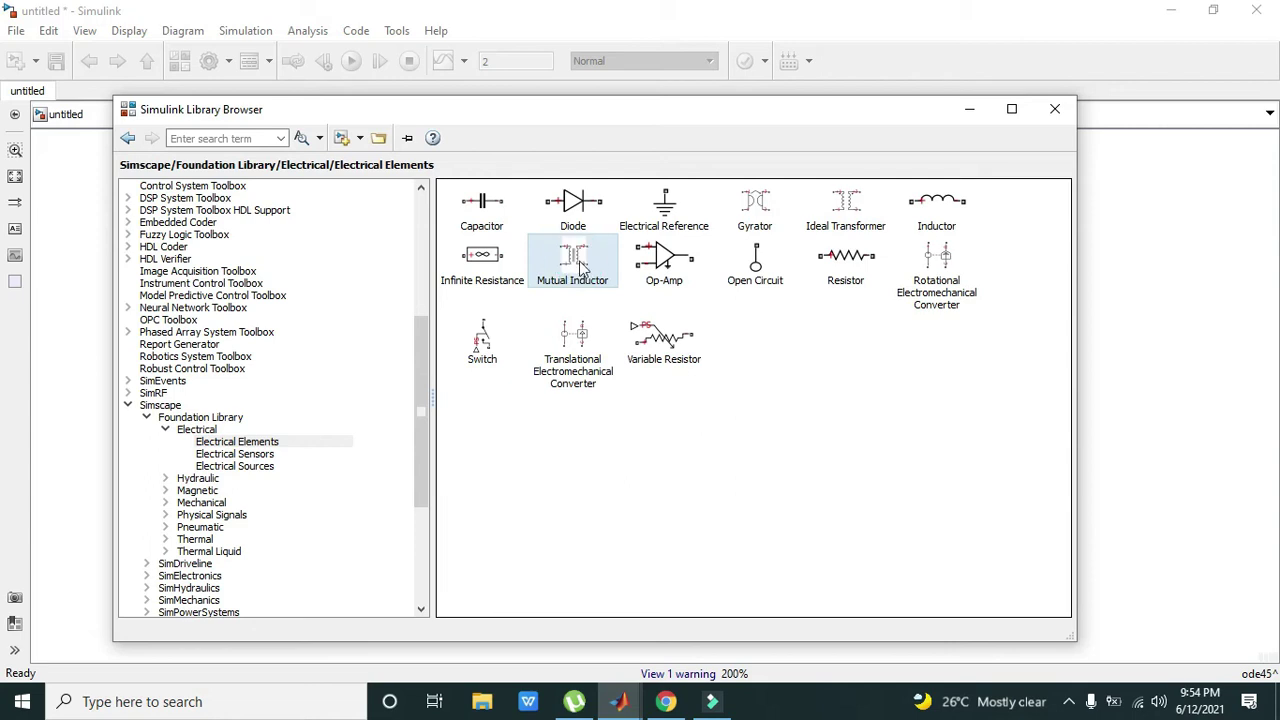
# Search for transformer blocks and place a Nonlinear Transformer beside the AC Voltage Source
pyautogui.click(247, 138)
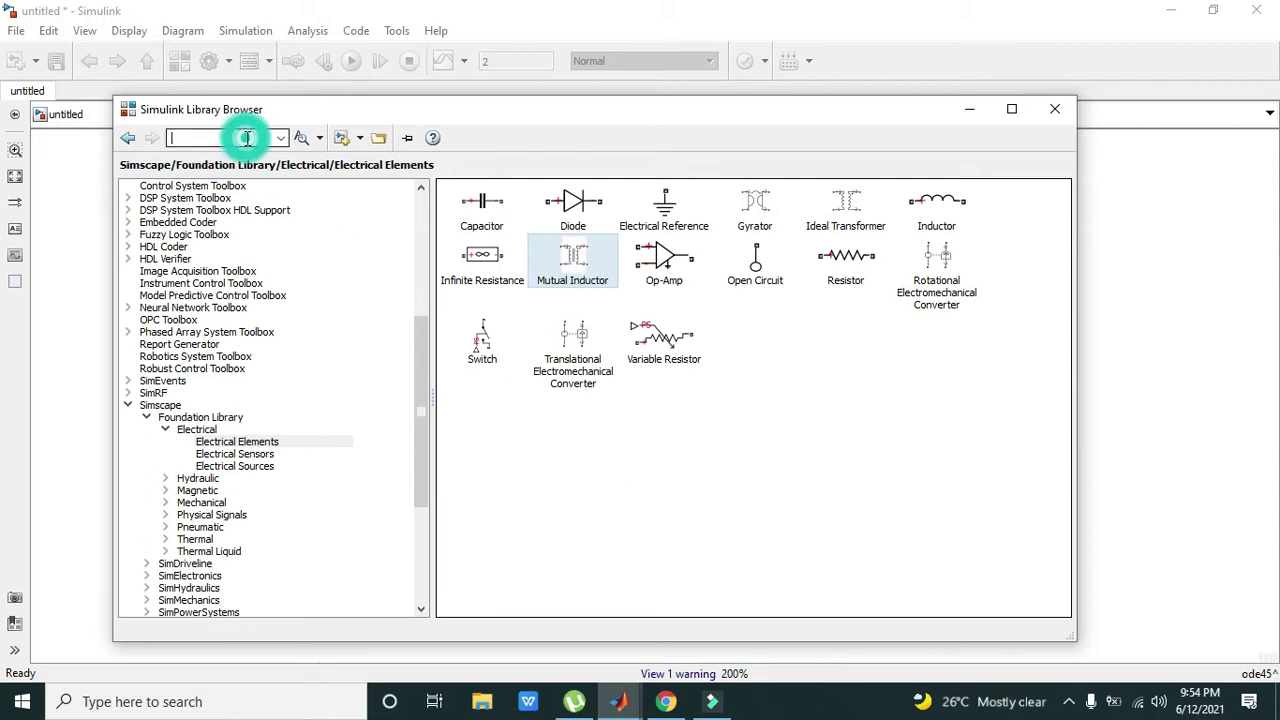
pyautogui.write('transformer')
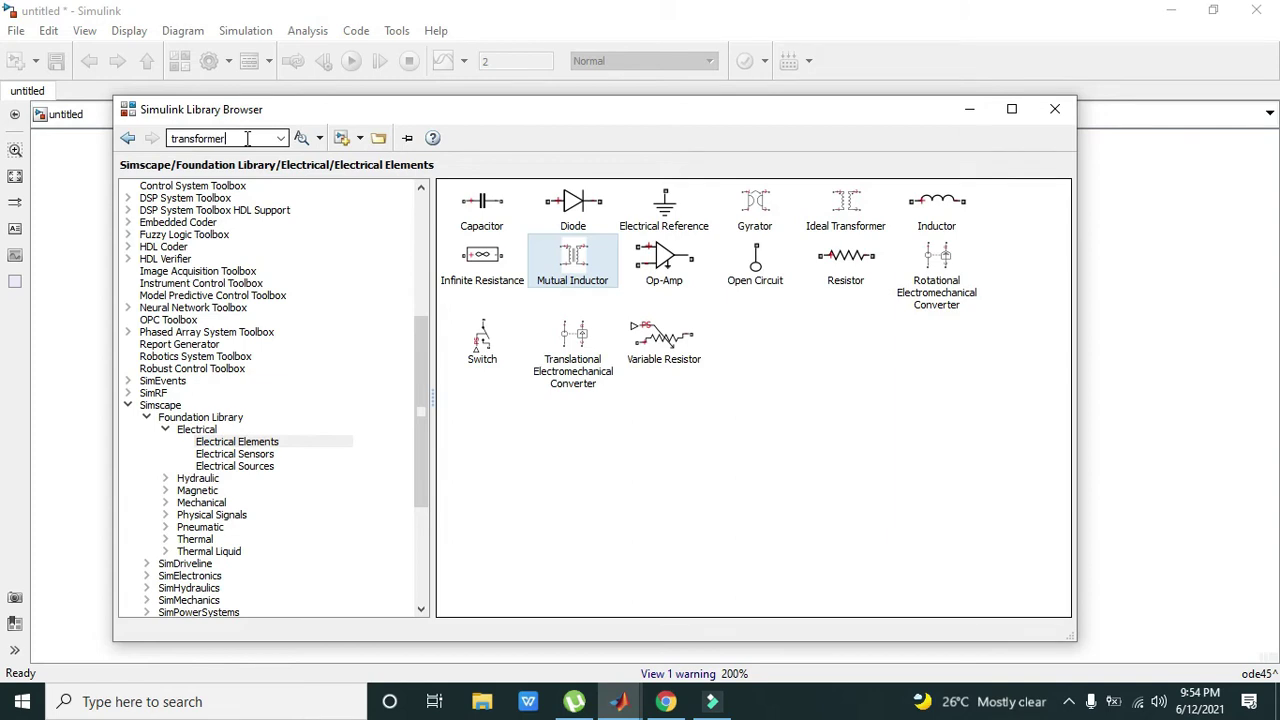
pyautogui.click(303, 136)
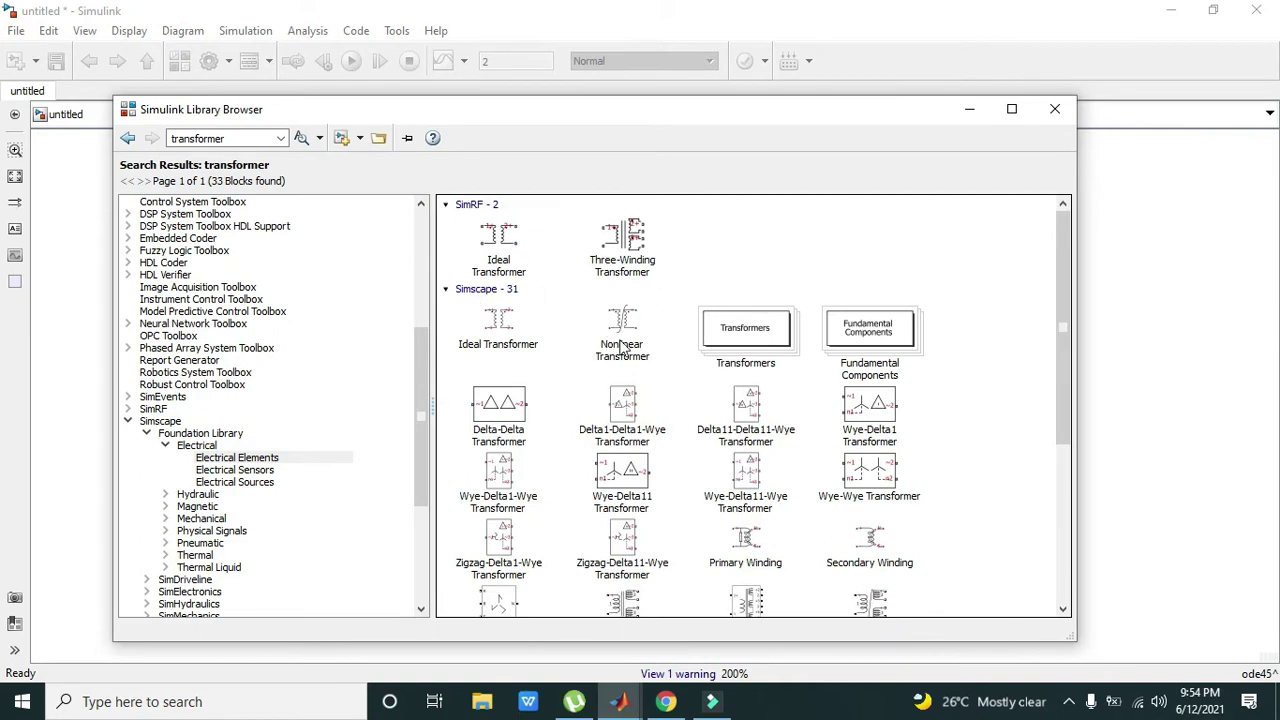
pyautogui.click(620, 340)
pyautogui.click(503, 343)
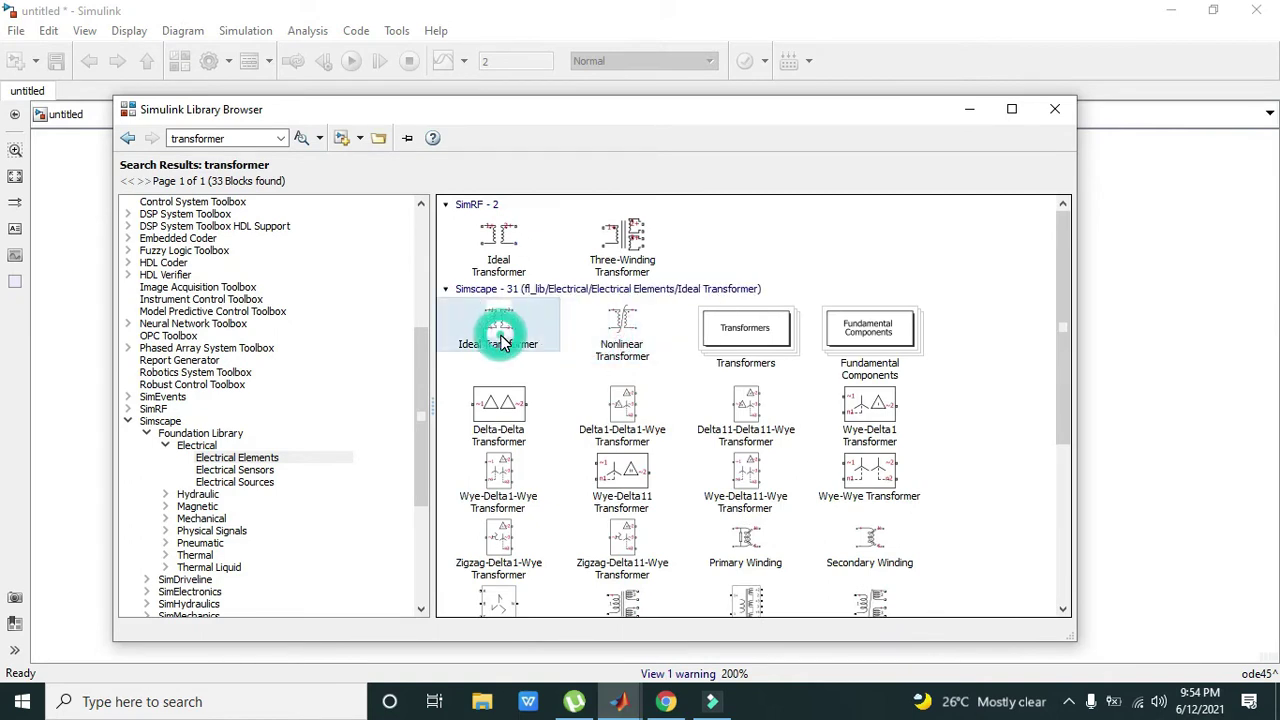
pyautogui.click(620, 335)
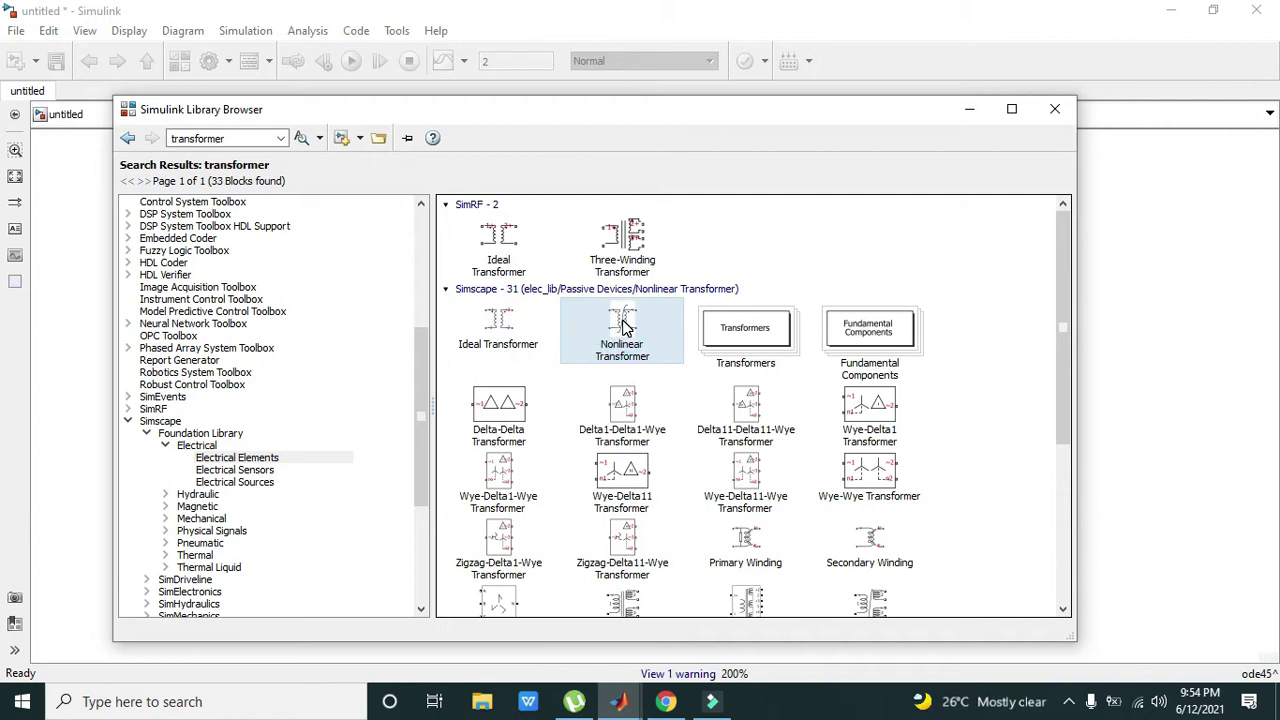
pyautogui.rightClick(623, 327)
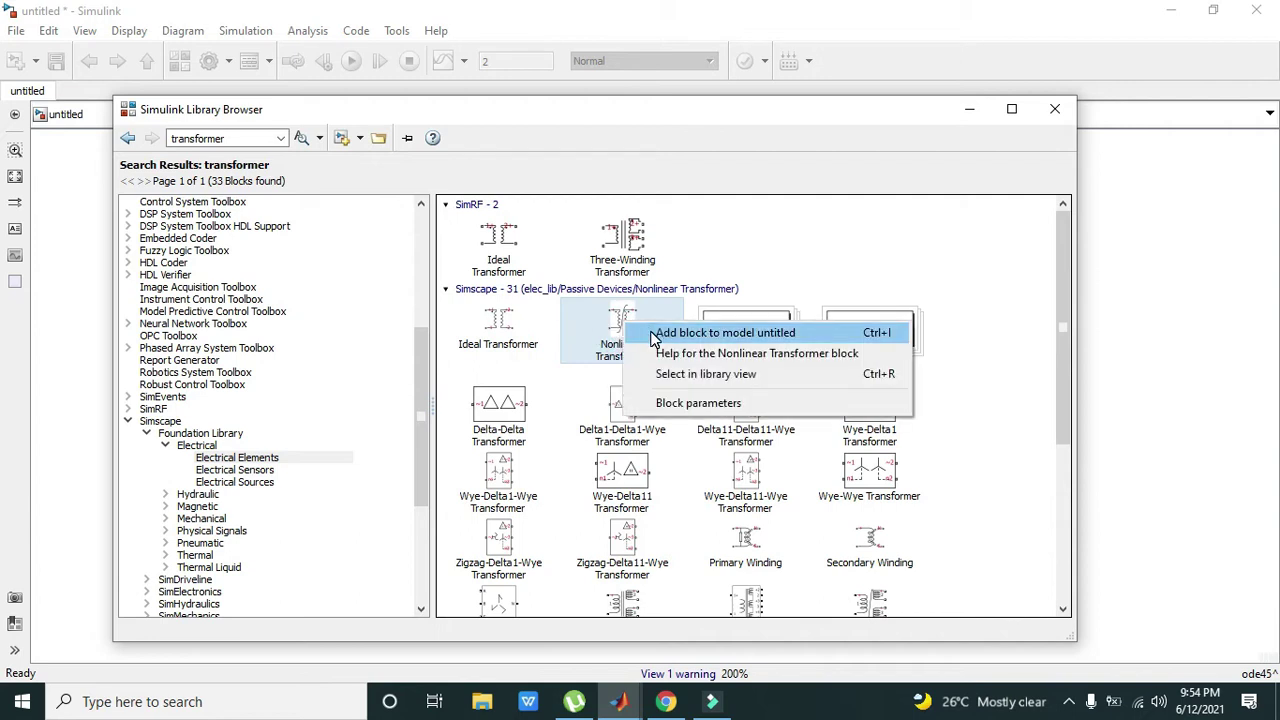
pyautogui.click(654, 335)
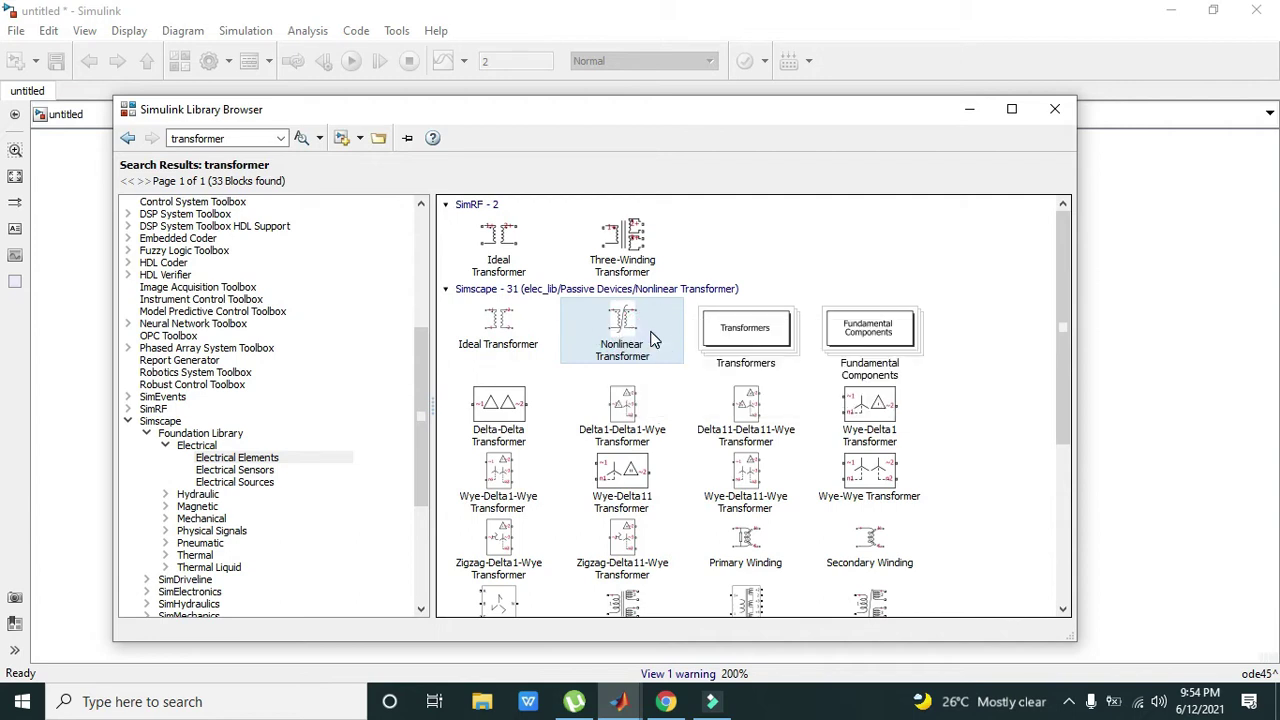
pyautogui.click(968, 110)
pyautogui.moveTo(689, 391); pyautogui.dragTo(625, 400)
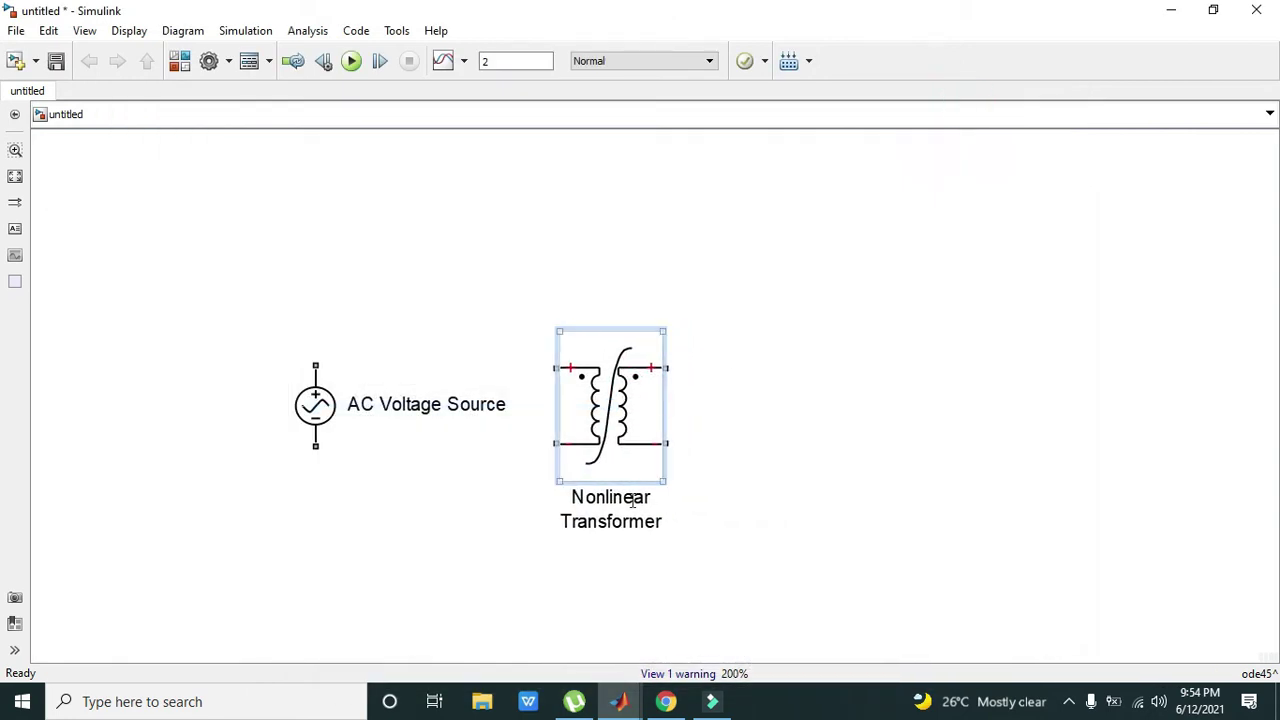
# Wire the transformer's upper and lower primary terminals to the AC Voltage Source's top and bottom ports
pyautogui.click(486, 399)
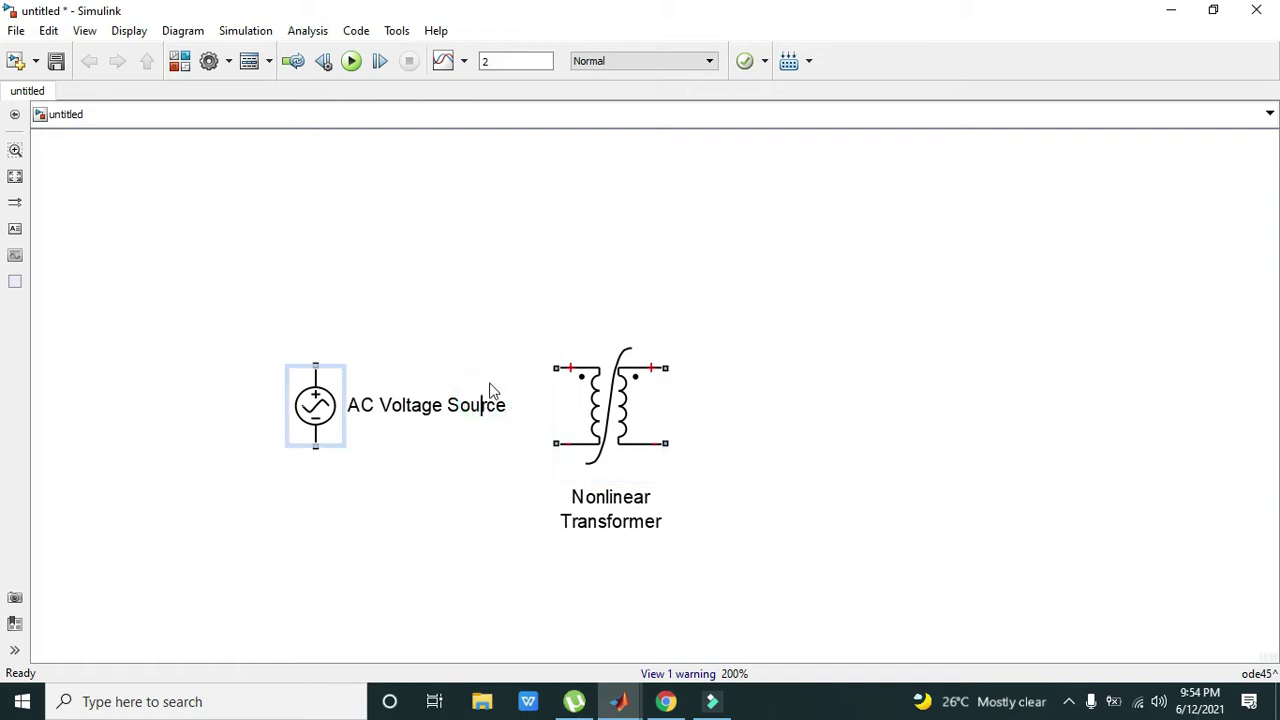
pyautogui.click(509, 334)
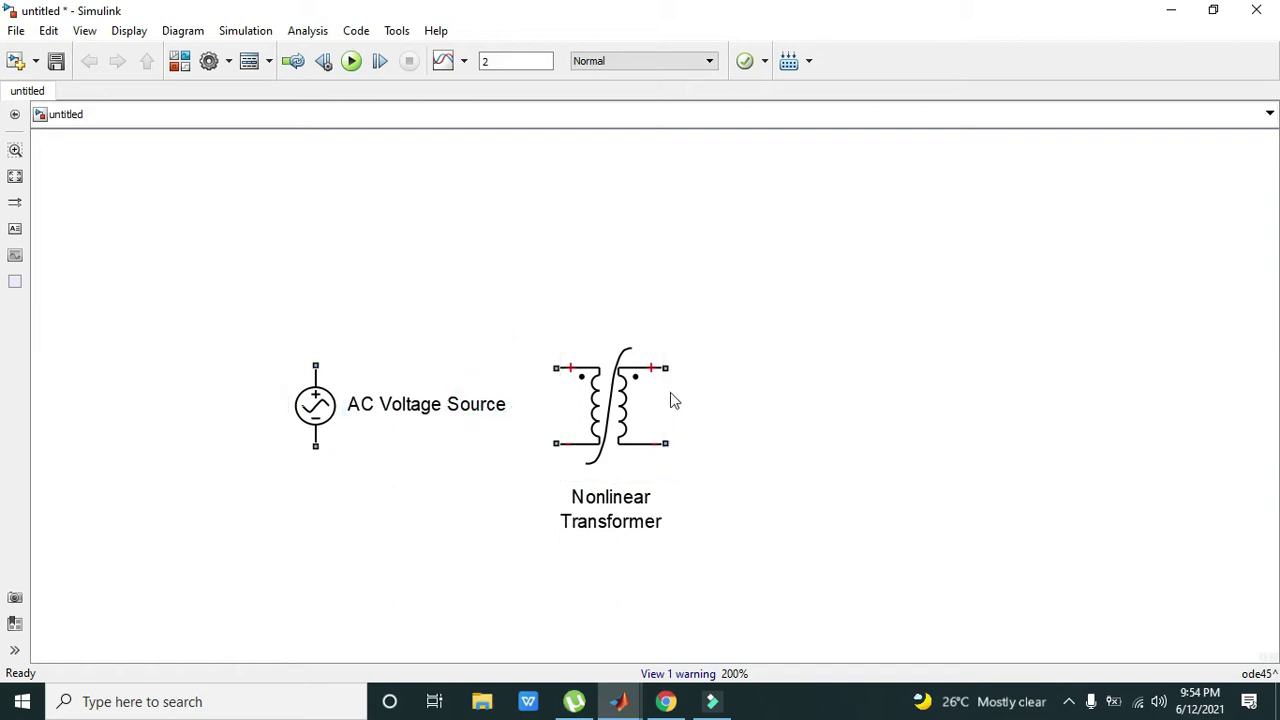
pyautogui.moveTo(556, 368); pyautogui.dragTo(386, 328)
pyautogui.moveTo(556, 443); pyautogui.dragTo(317, 453)
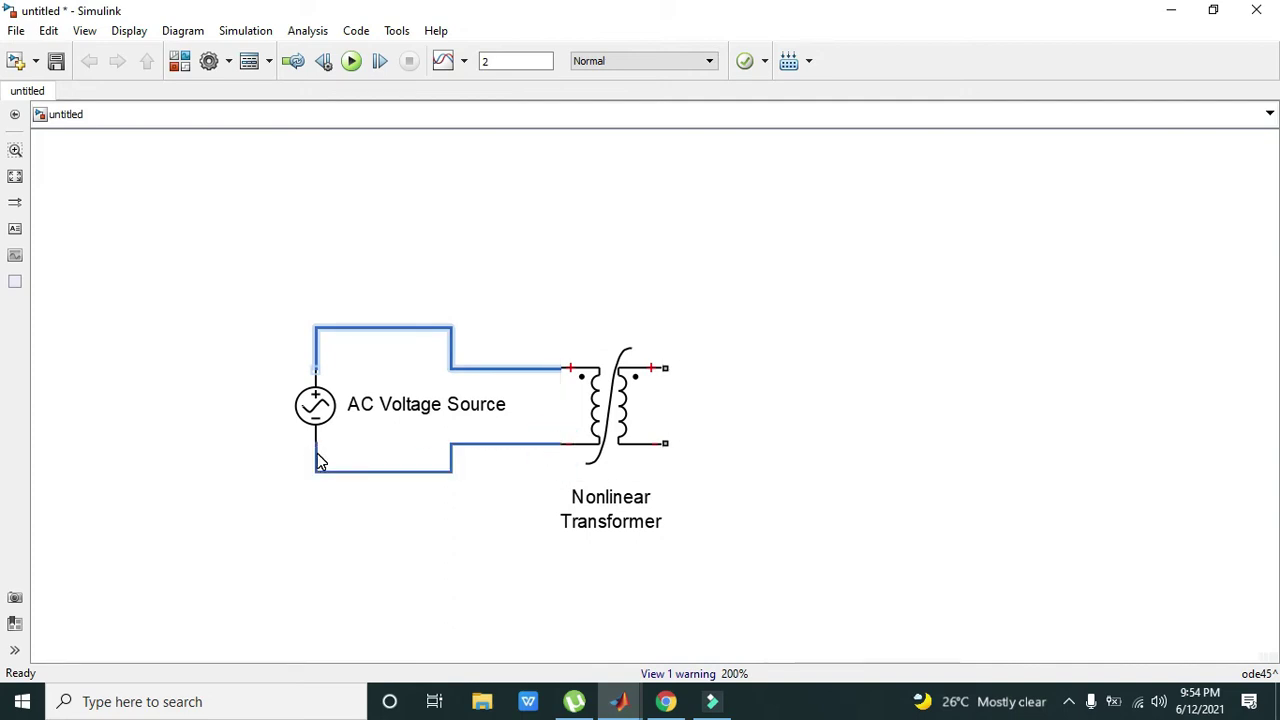
pyautogui.click(373, 518)
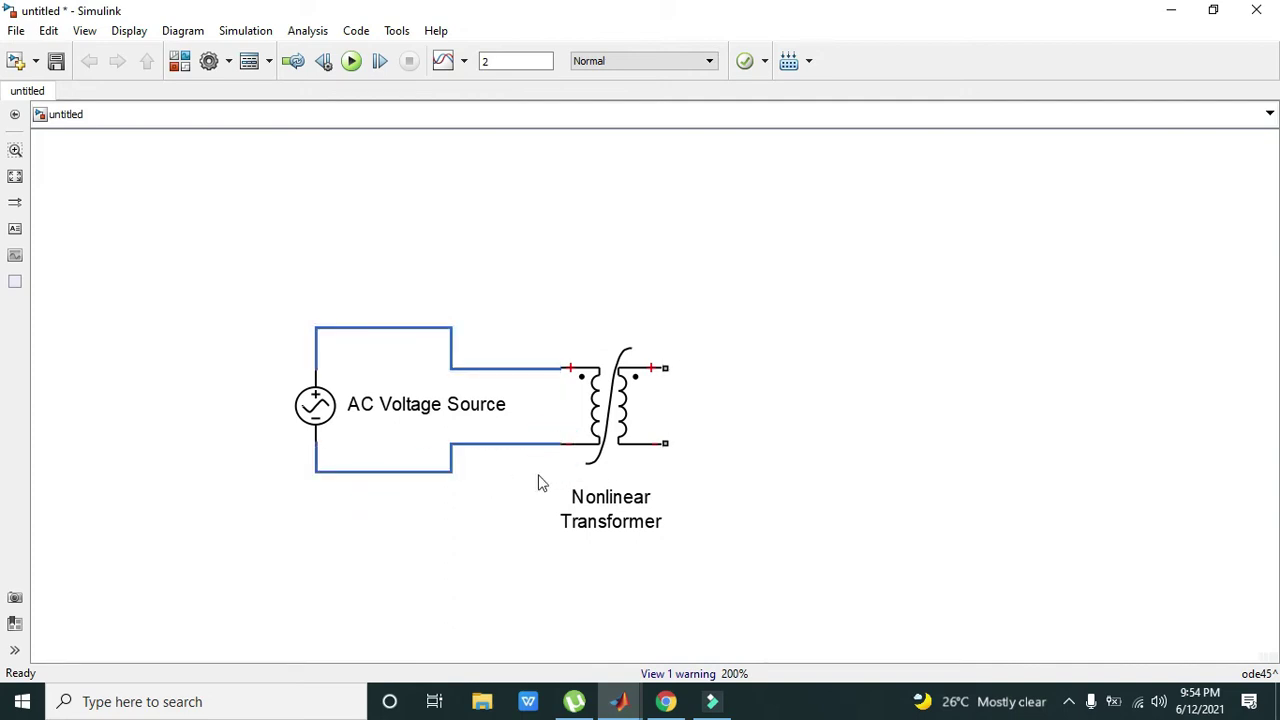
# Search 'ele', add an Electrical Reference below the source, and connect it to the lower wire
pyautogui.click(85, 31)
pyautogui.click(106, 50)
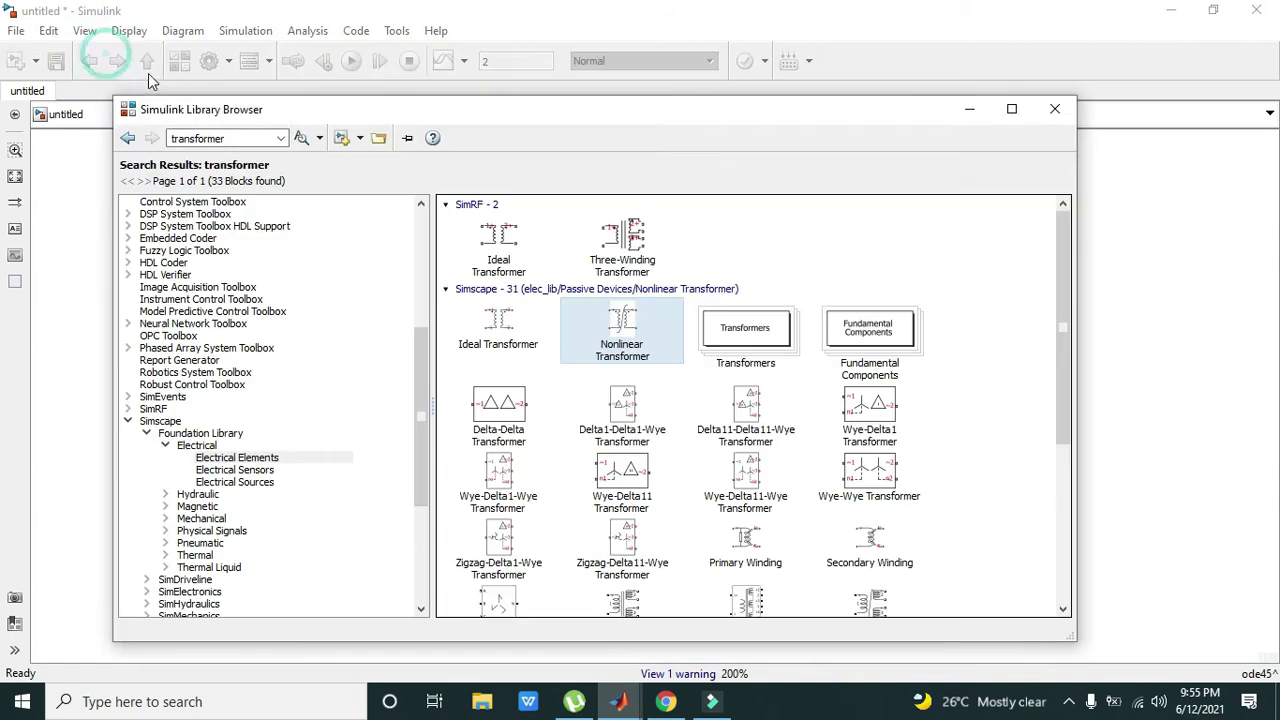
pyautogui.doubleClick(240, 138)
pyautogui.write('electrical ref')
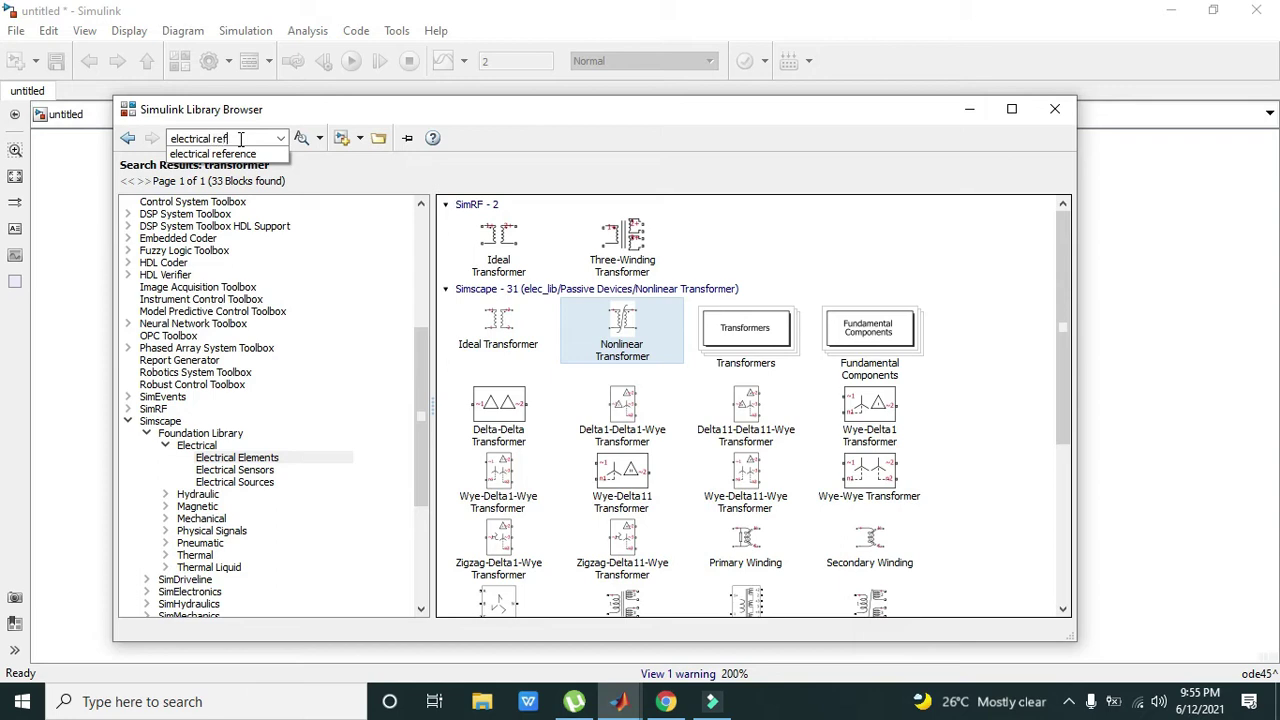
pyautogui.click(301, 138)
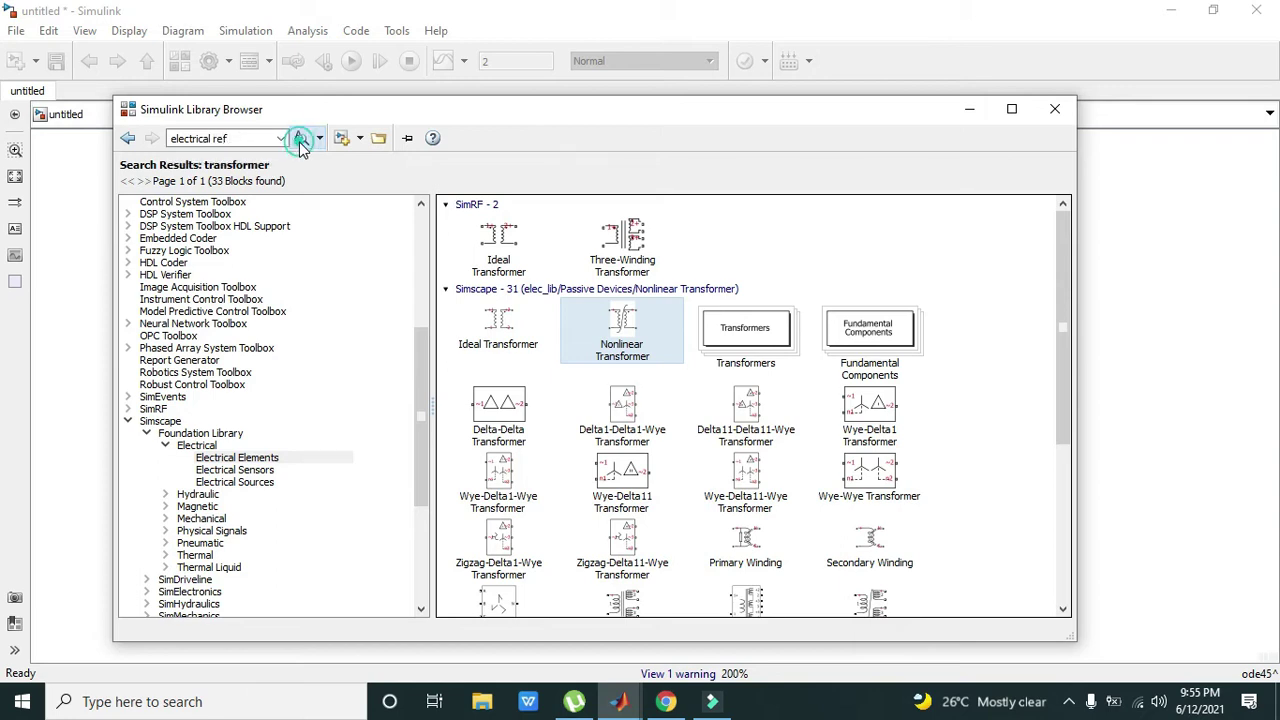
pyautogui.rightClick(492, 310)
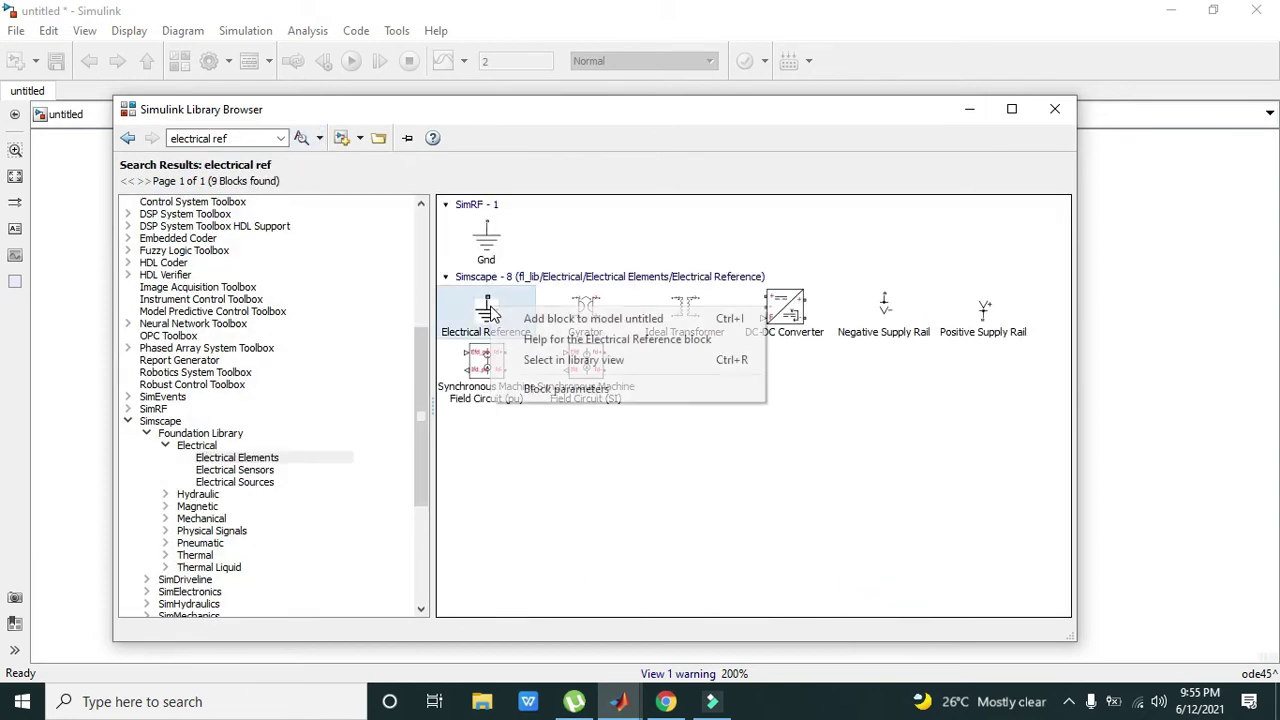
pyautogui.click(517, 320)
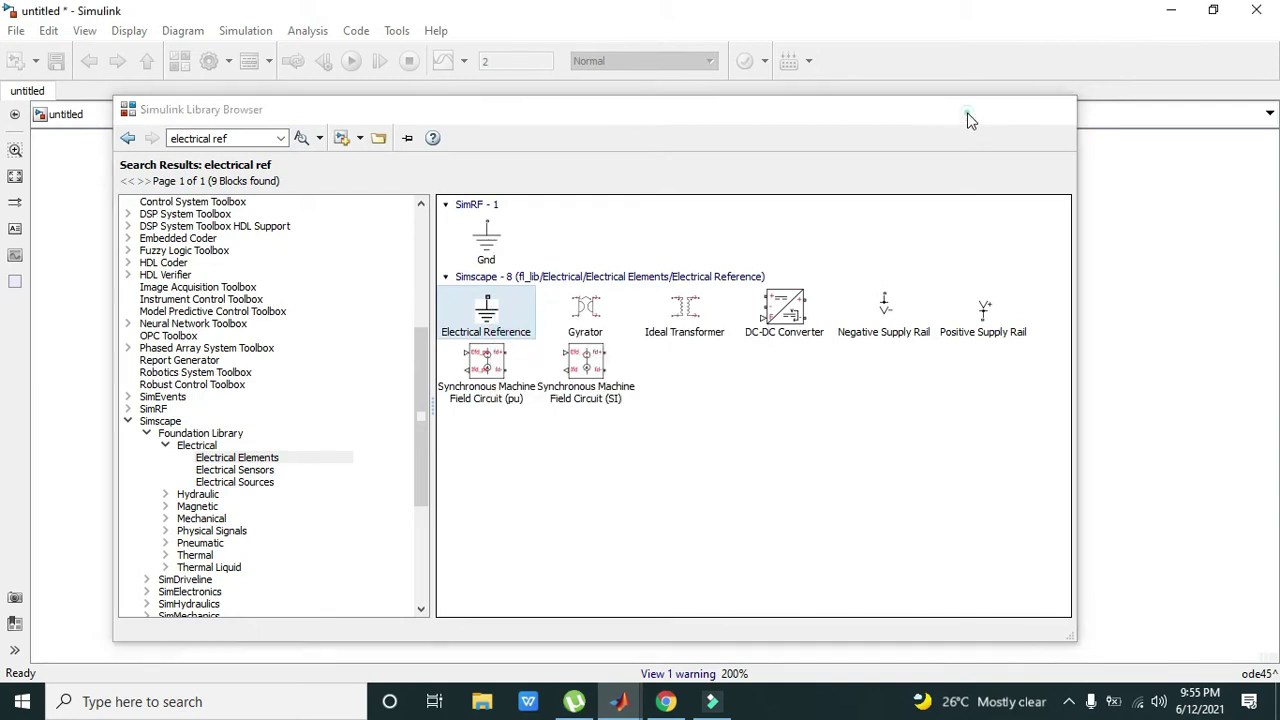
pyautogui.click(969, 108)
pyautogui.moveTo(665, 405); pyautogui.dragTo(315, 471)
pyautogui.click(376, 511)
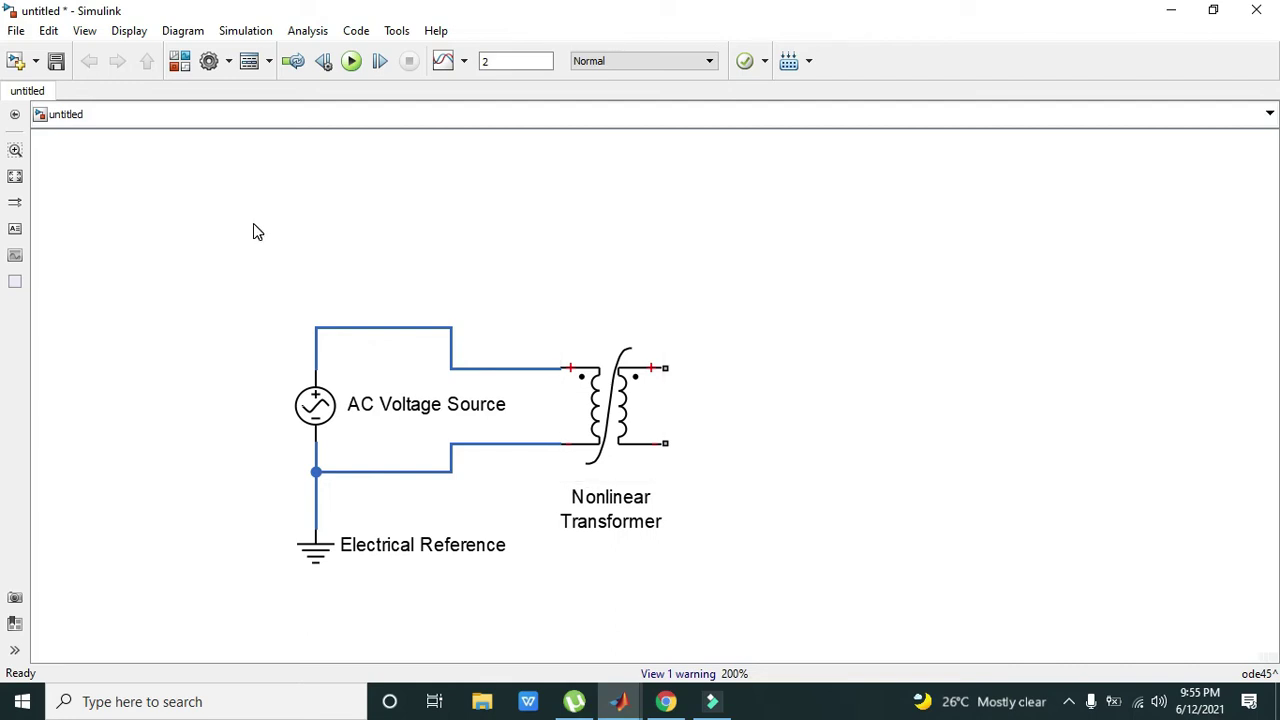
# Search 'voltage sen', add the Voltage Sensor, and place it right of the Nonlinear Transformer
pyautogui.click(86, 30)
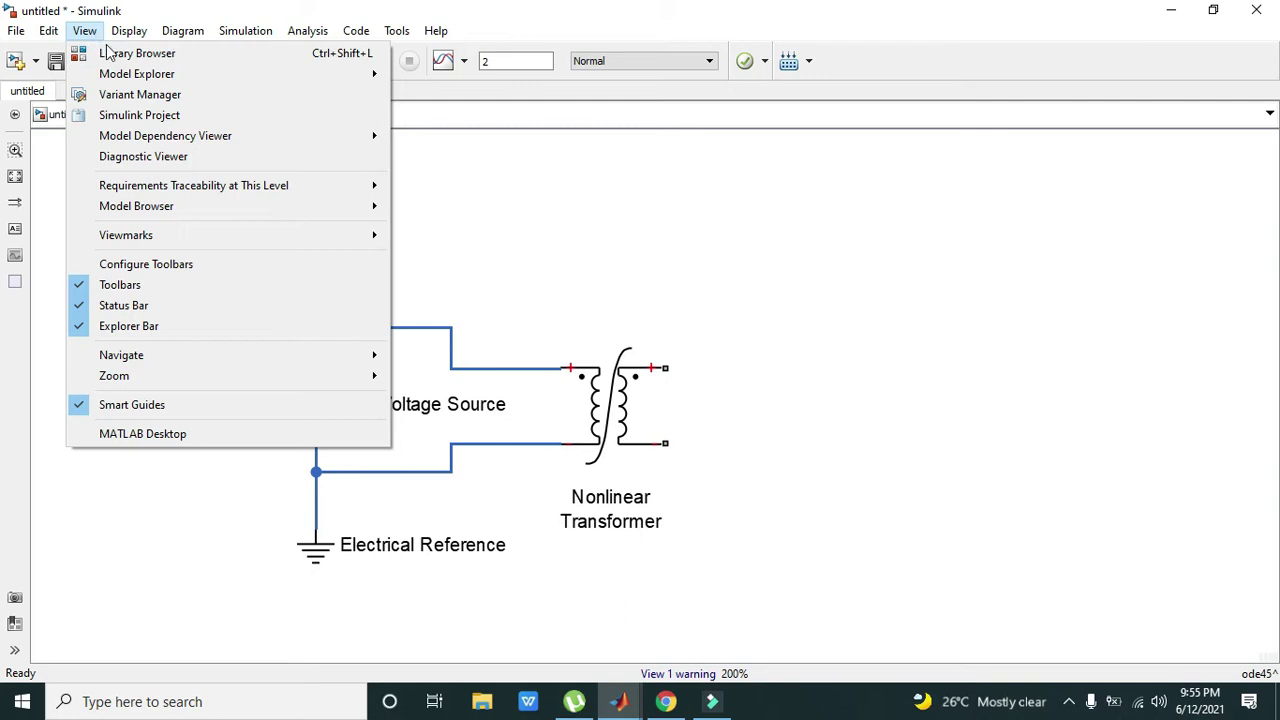
pyautogui.click(108, 52)
pyautogui.tripleClick(248, 138)
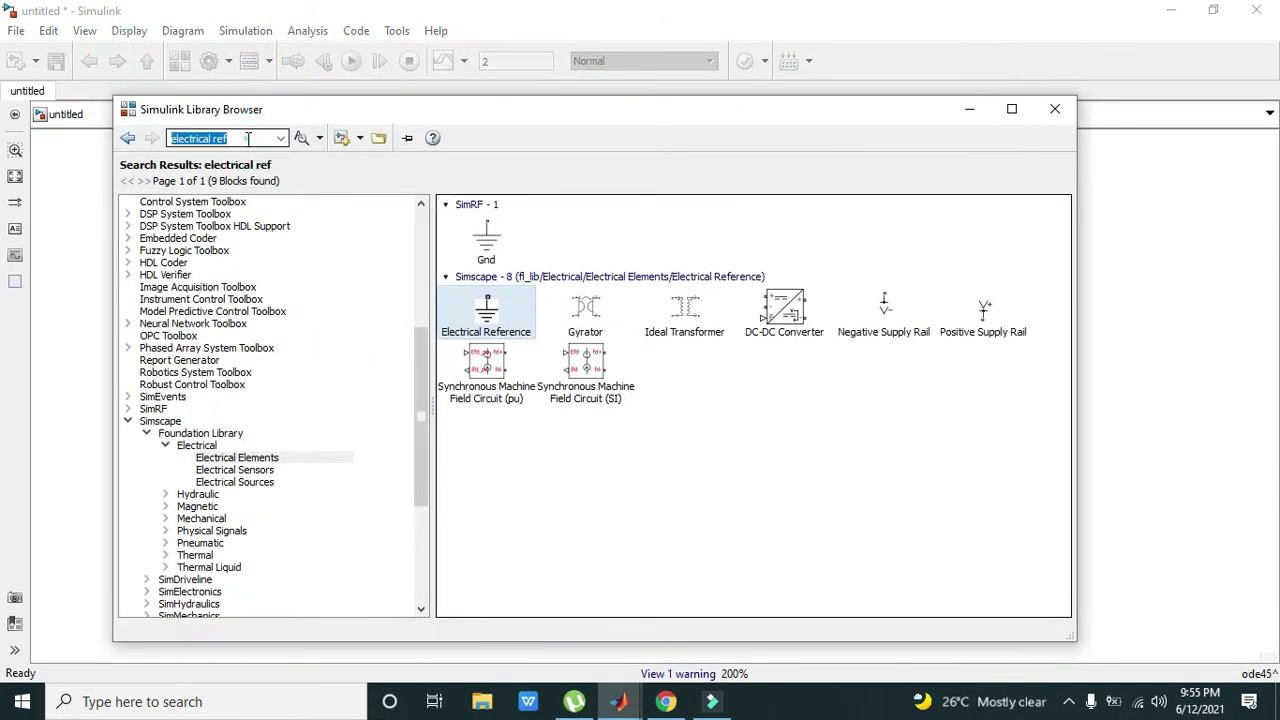
pyautogui.write('voltage')
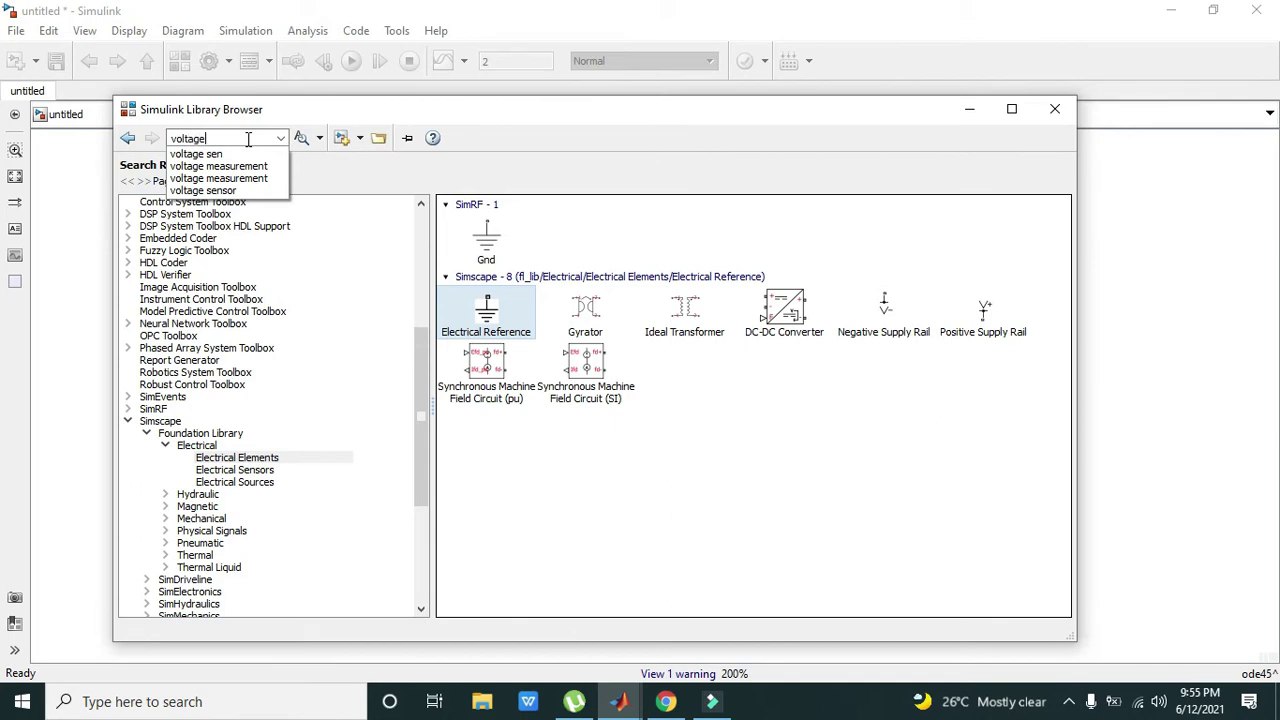
pyautogui.write(' sen')
pyautogui.press('Return')
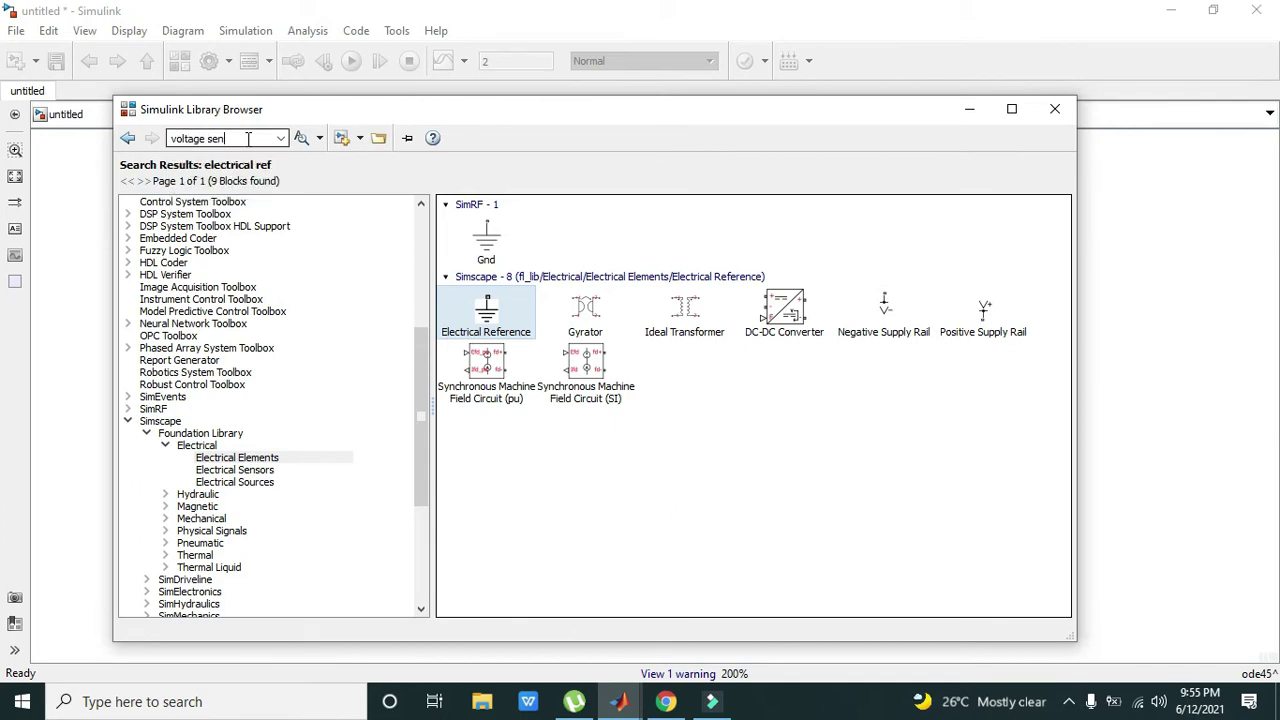
pyautogui.click(301, 138)
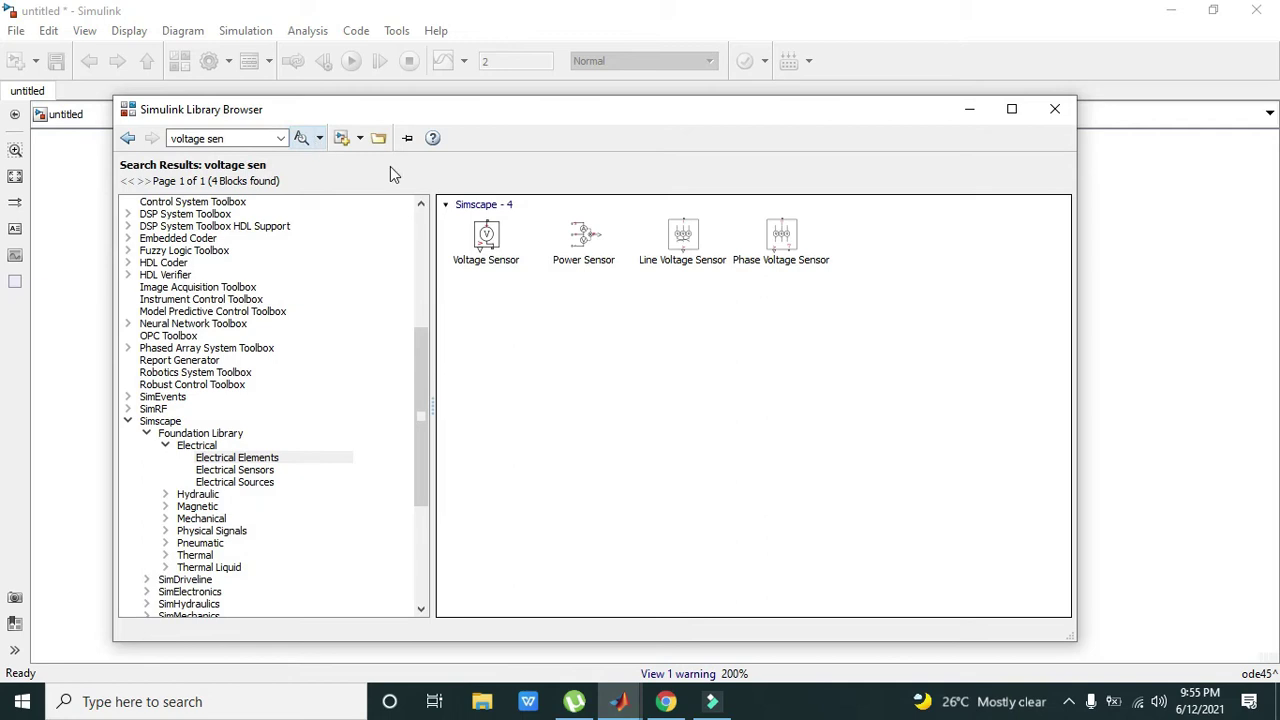
pyautogui.click(487, 236)
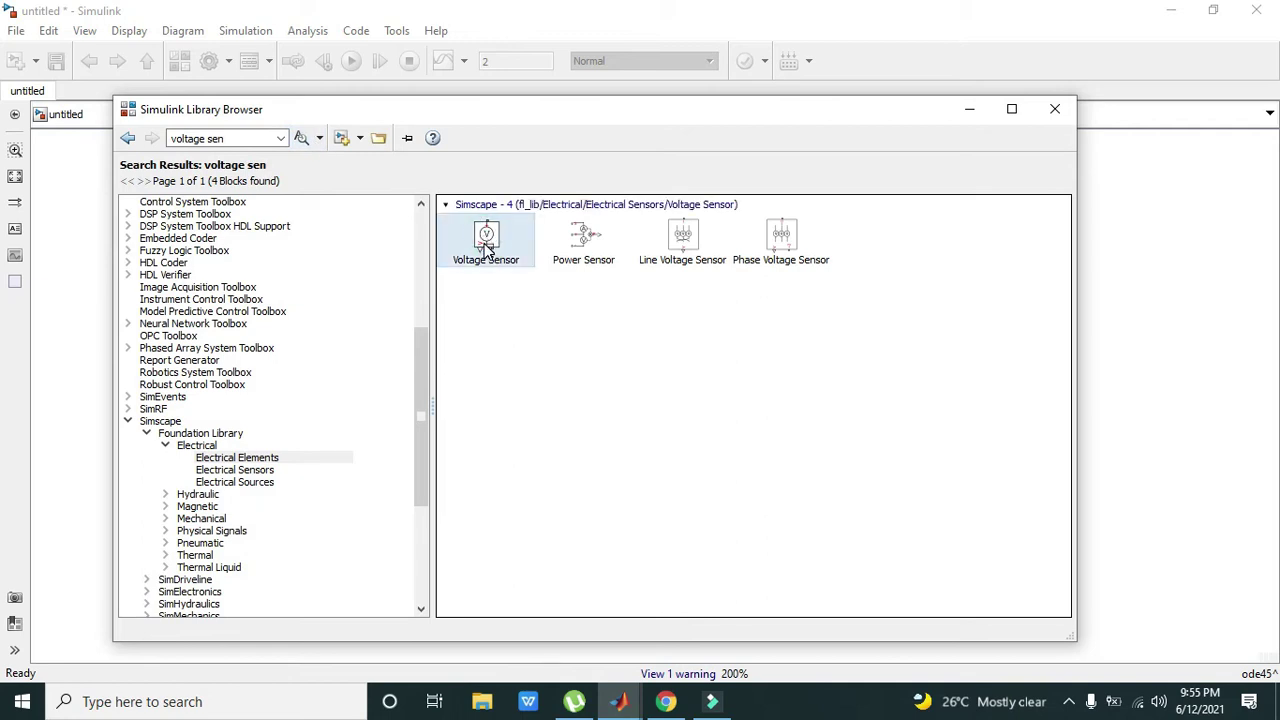
pyautogui.rightClick(487, 238)
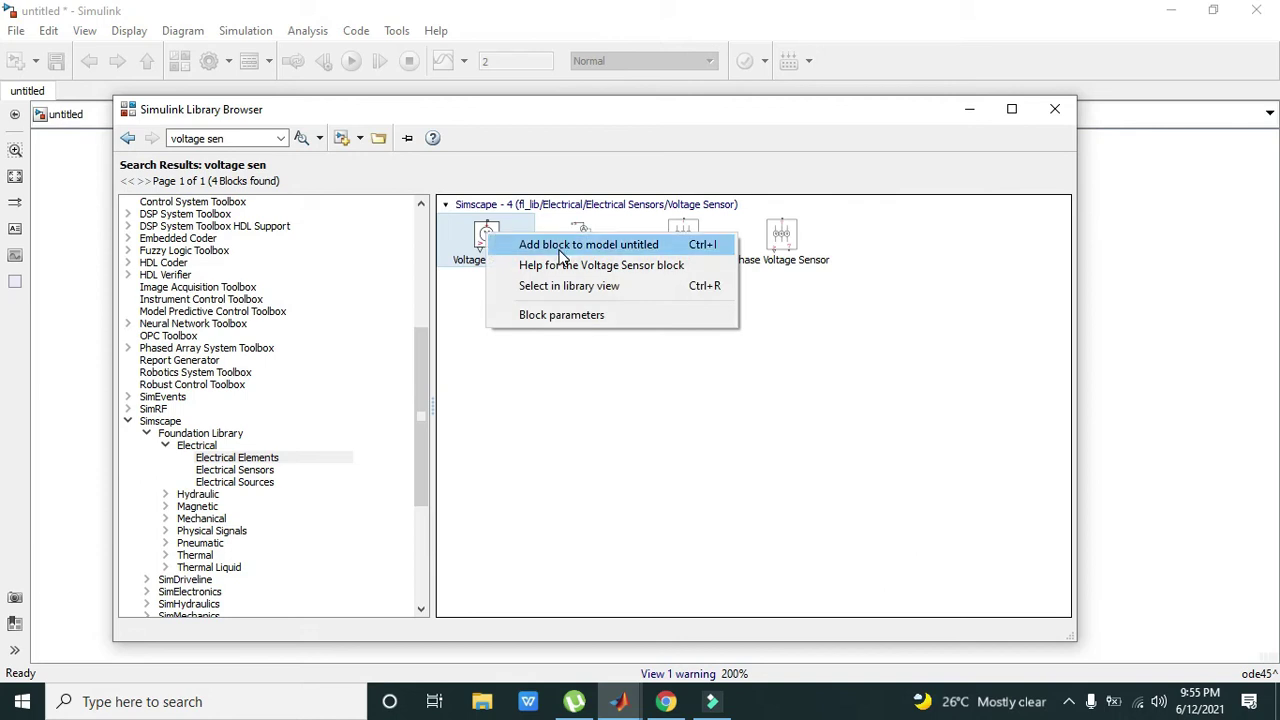
pyautogui.click(558, 248)
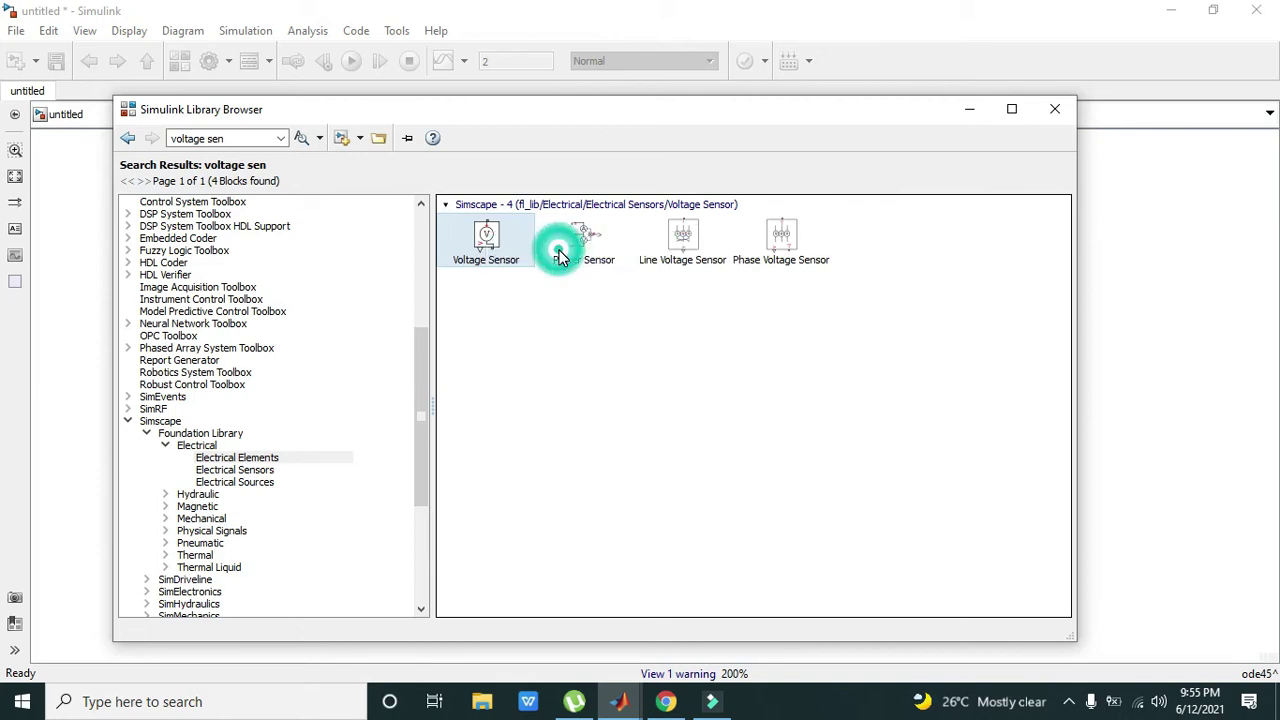
pyautogui.click(970, 108)
pyautogui.moveTo(652, 394); pyautogui.dragTo(856, 410)
pyautogui.click(754, 387)
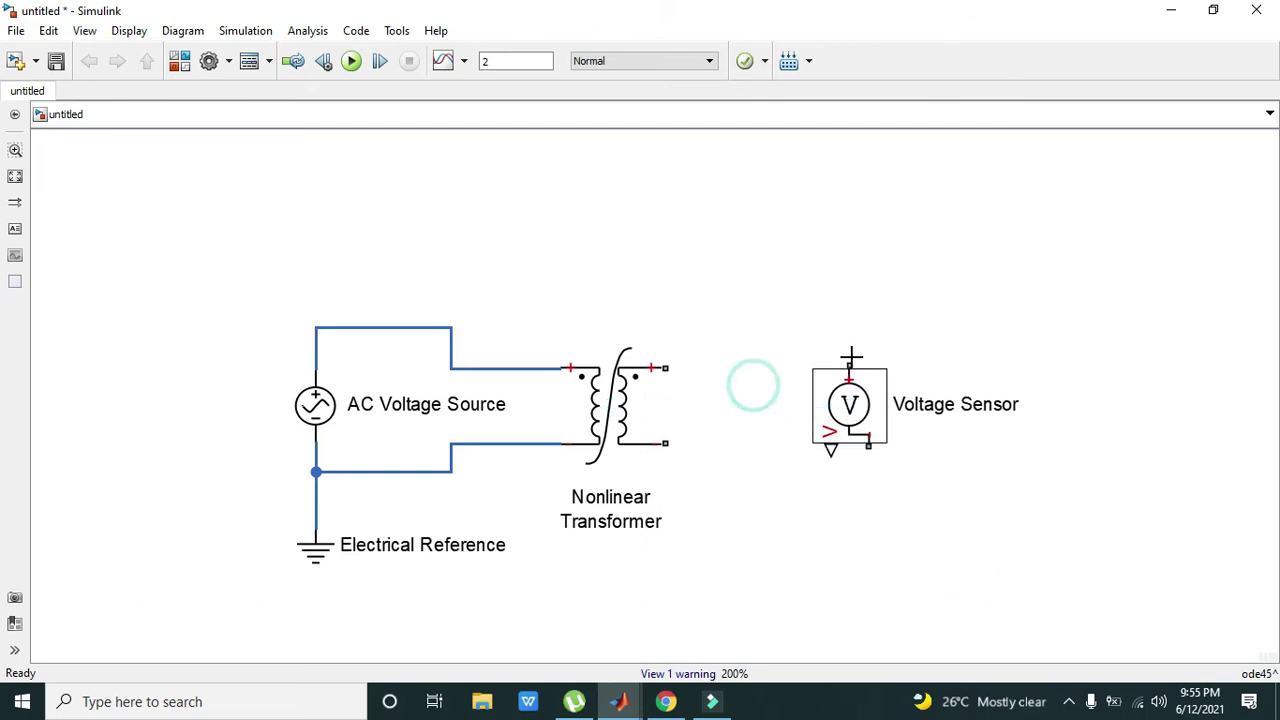
# Wire the Voltage Sensor's + and − terminals to the transformer's secondary, routing the lower wire downward
pyautogui.moveTo(850, 362); pyautogui.dragTo(670, 372)
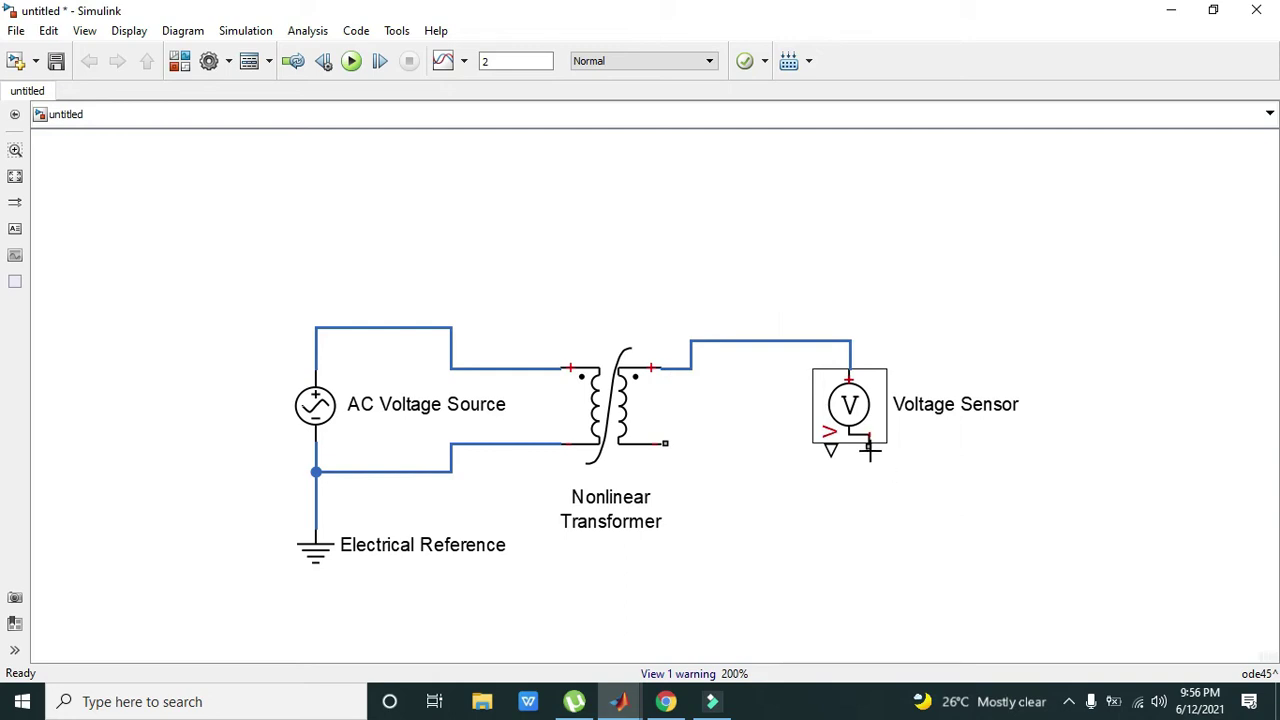
pyautogui.moveTo(868, 445); pyautogui.dragTo(666, 446)
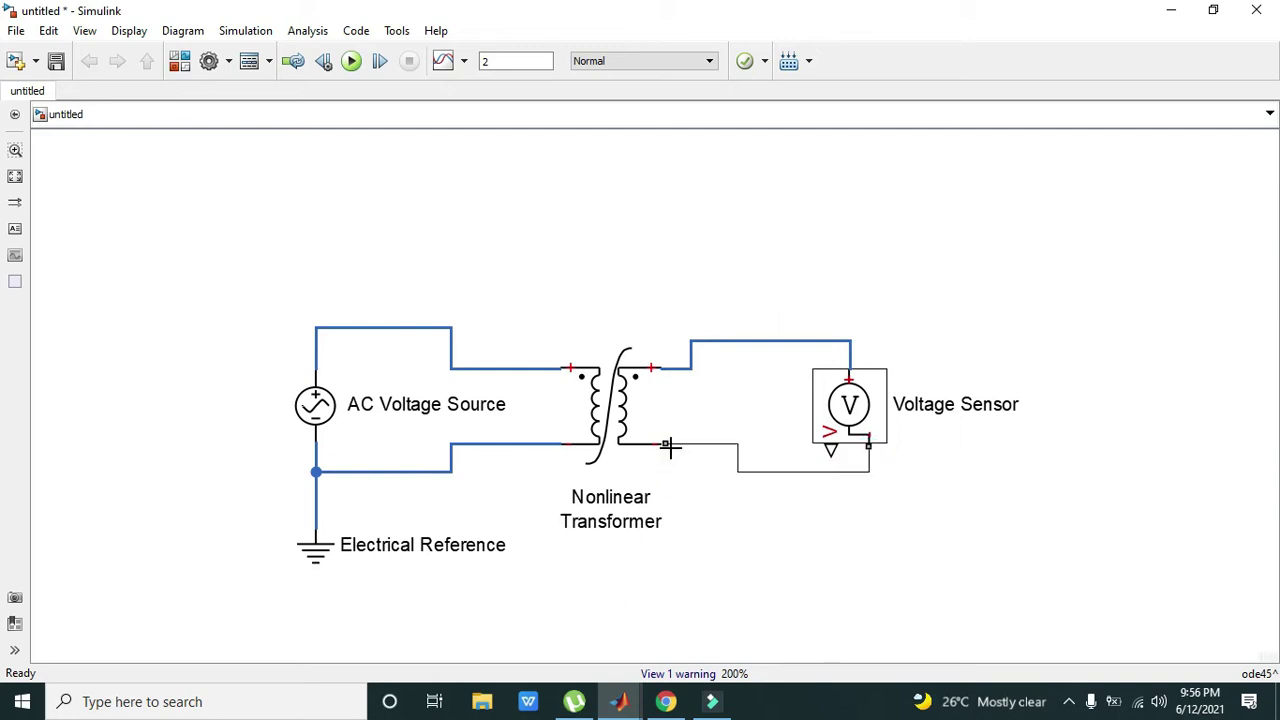
pyautogui.doubleClick(804, 475)
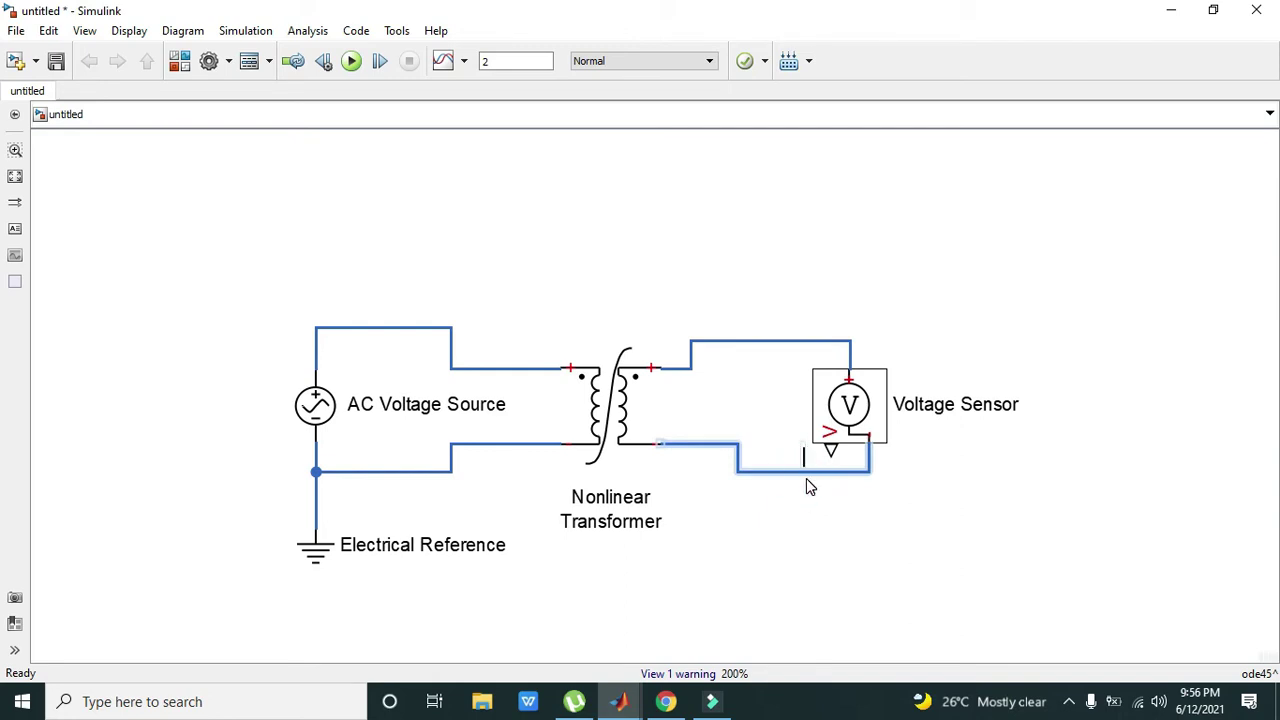
pyautogui.click(805, 479)
pyautogui.moveTo(855, 478); pyautogui.dragTo(866, 500)
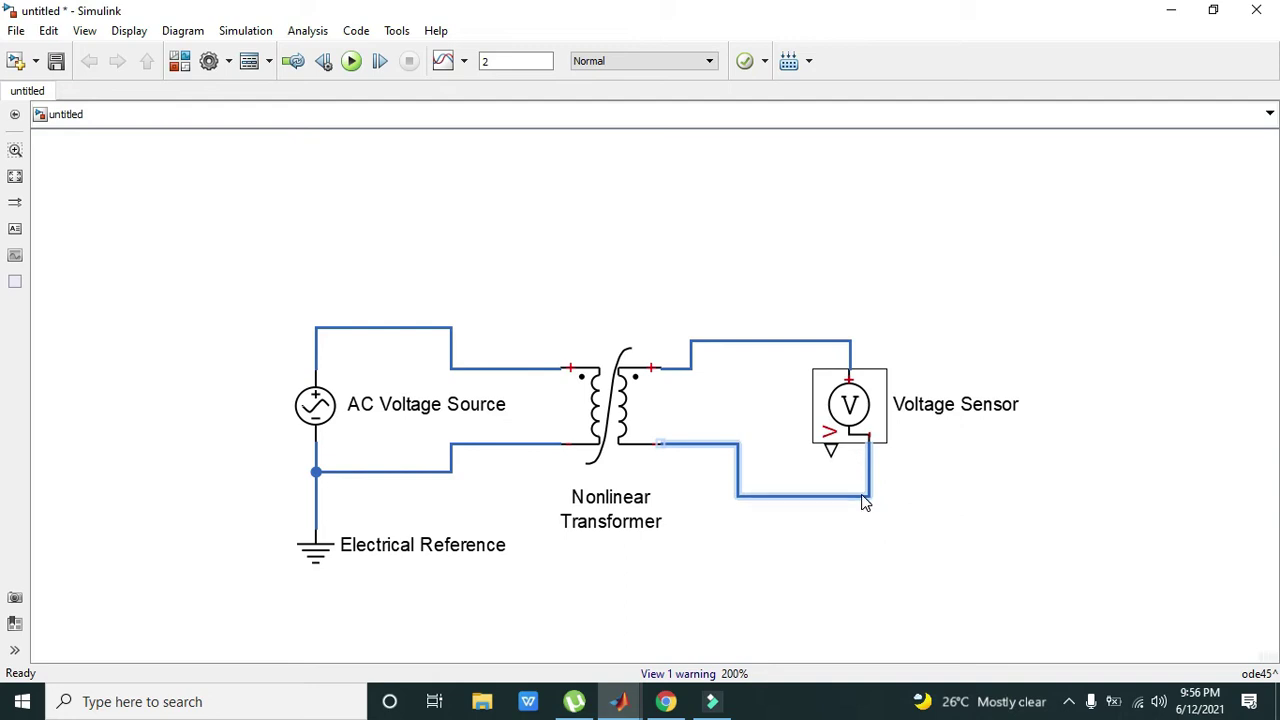
pyautogui.click(920, 492)
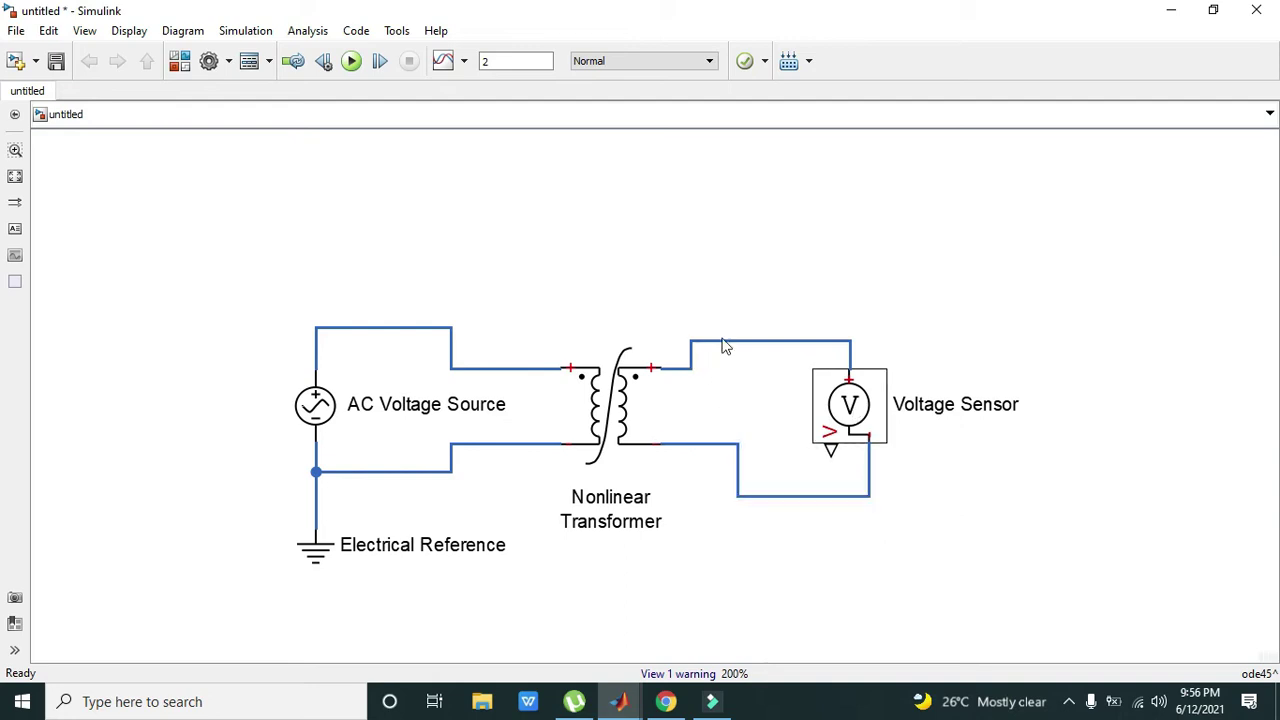
# Reattach the loose wire end to the transformer's upper secondary terminal
pyautogui.click(872, 395)
pyautogui.click(712, 376)
pyautogui.click(820, 380)
pyautogui.click(849, 360)
pyautogui.moveTo(688, 368); pyautogui.dragTo(651, 369)
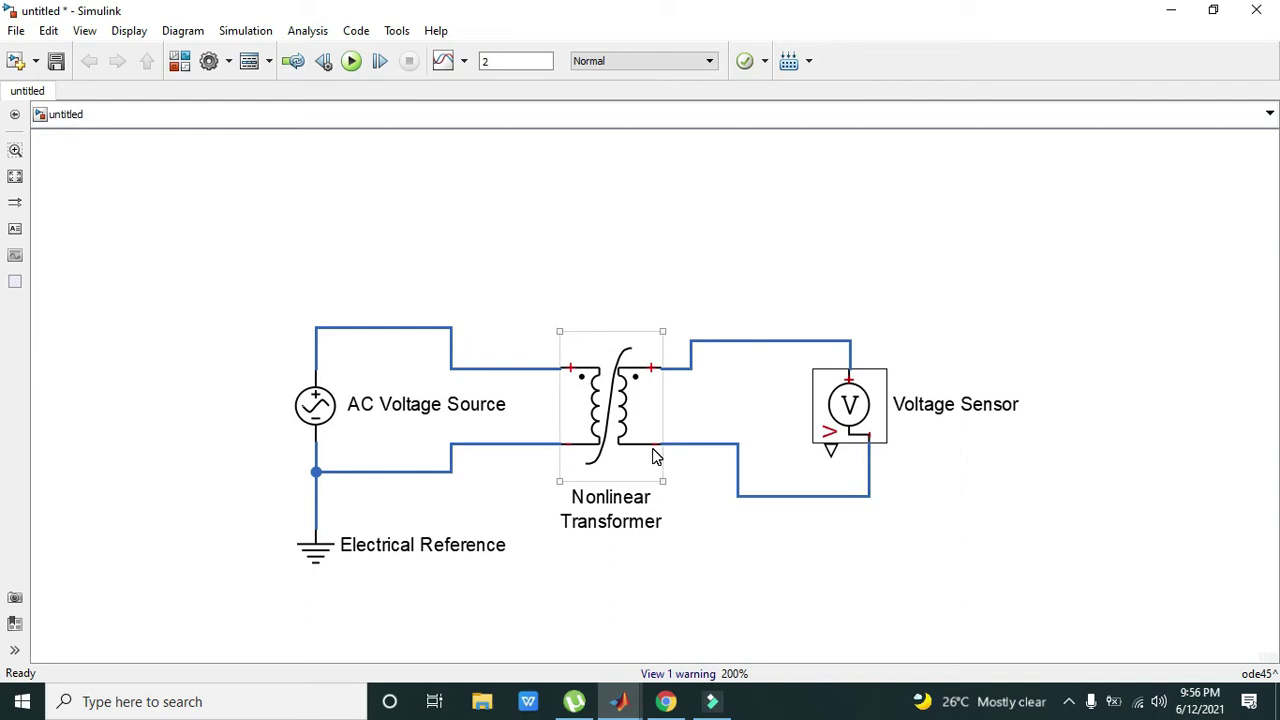
# Click on the model canvas around the wired Voltage Sensor and transformer secondary
pyautogui.click(972, 564)
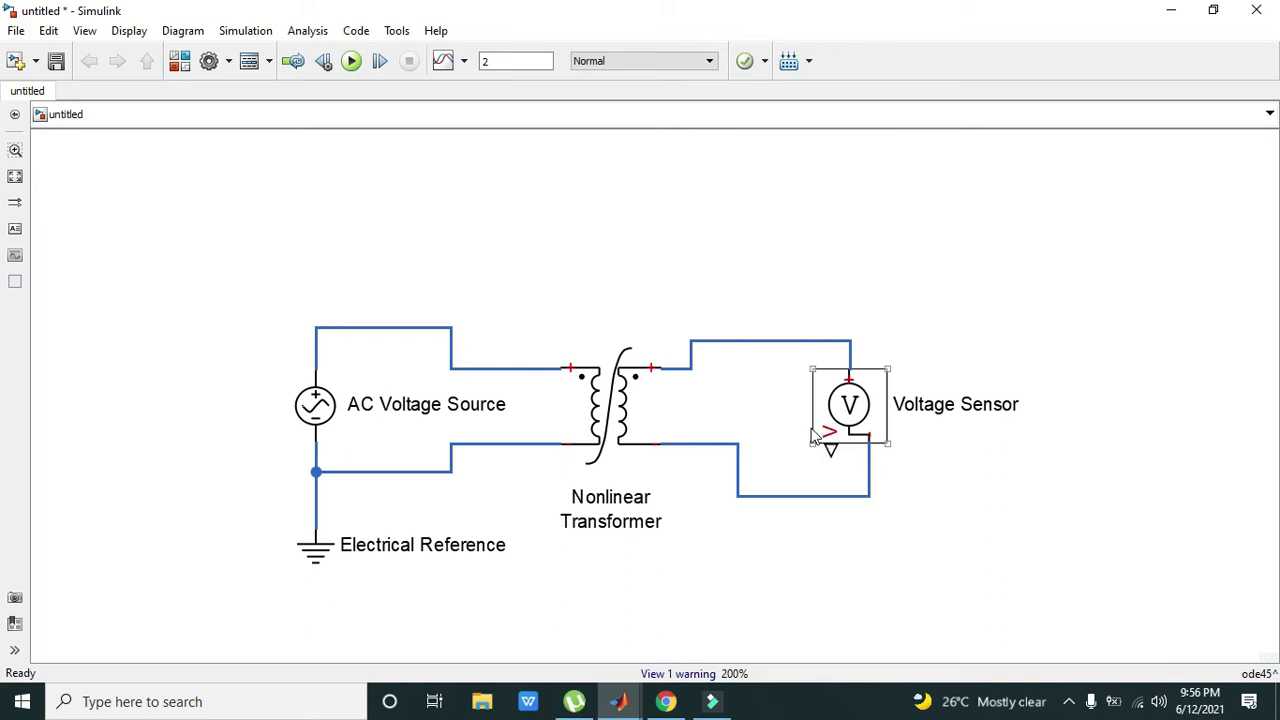
pyautogui.click(790, 418)
# Reopen the Library Browser and search for 'ps' converter blocks
pyautogui.click(84, 30)
pyautogui.click(95, 48)
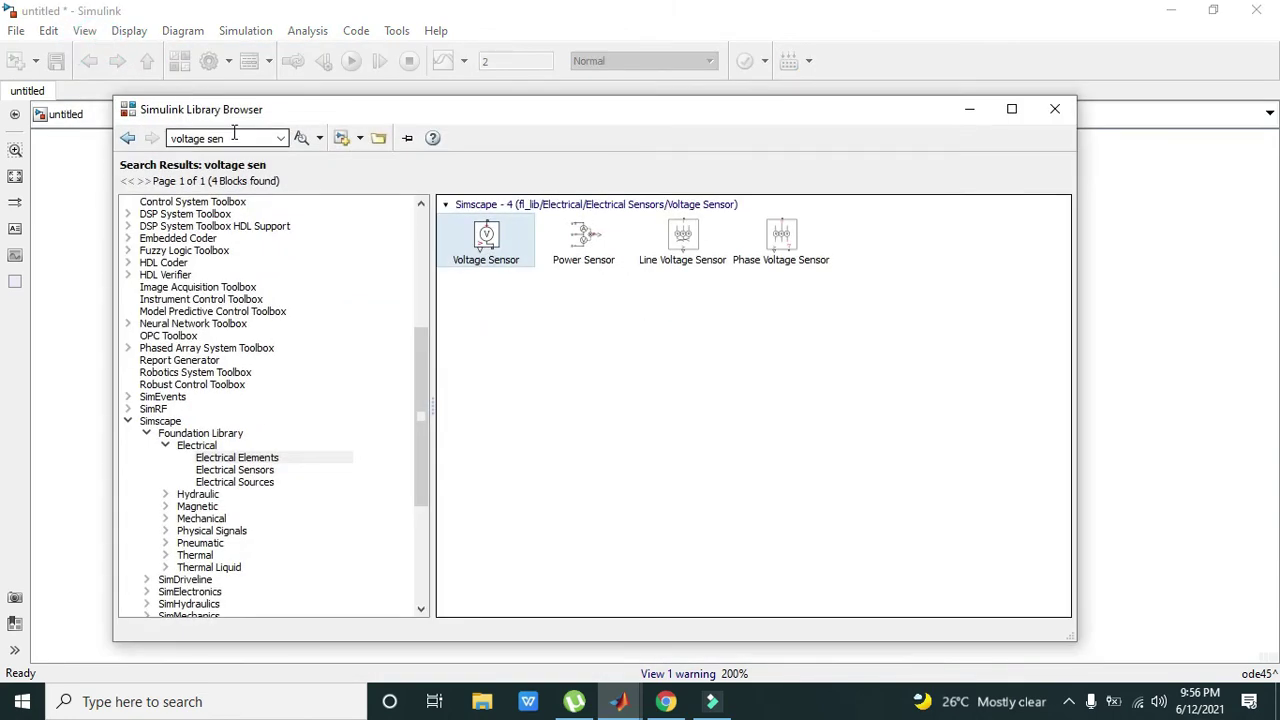
pyautogui.tripleClick(230, 138)
pyautogui.press('BackSpace')
pyautogui.write('ps')
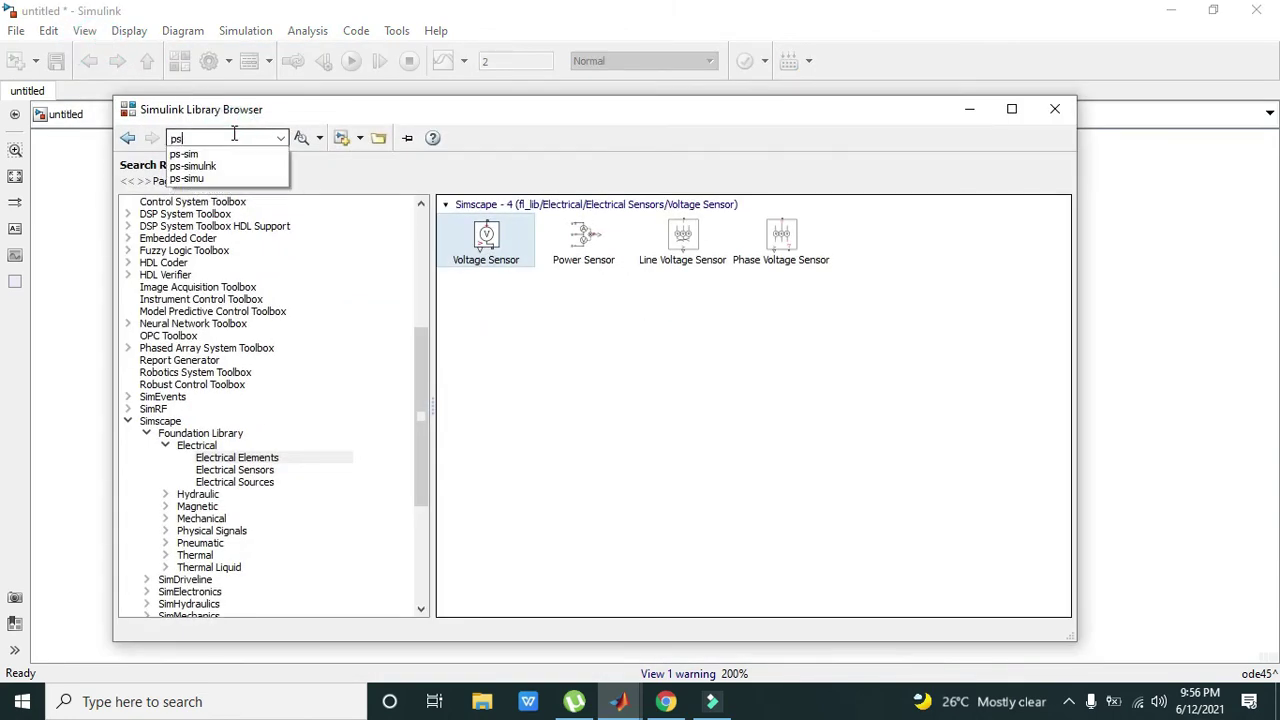
pyautogui.press('Down')
pyautogui.press('Down')
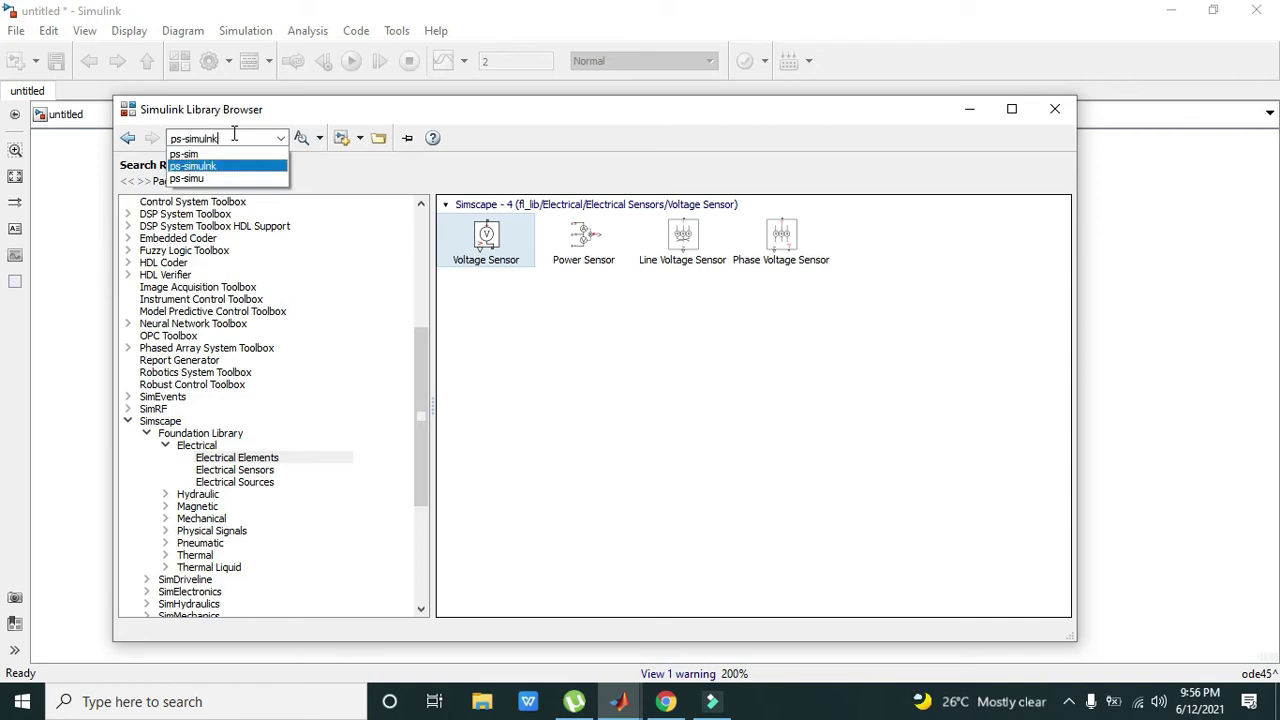
pyautogui.click(305, 140)
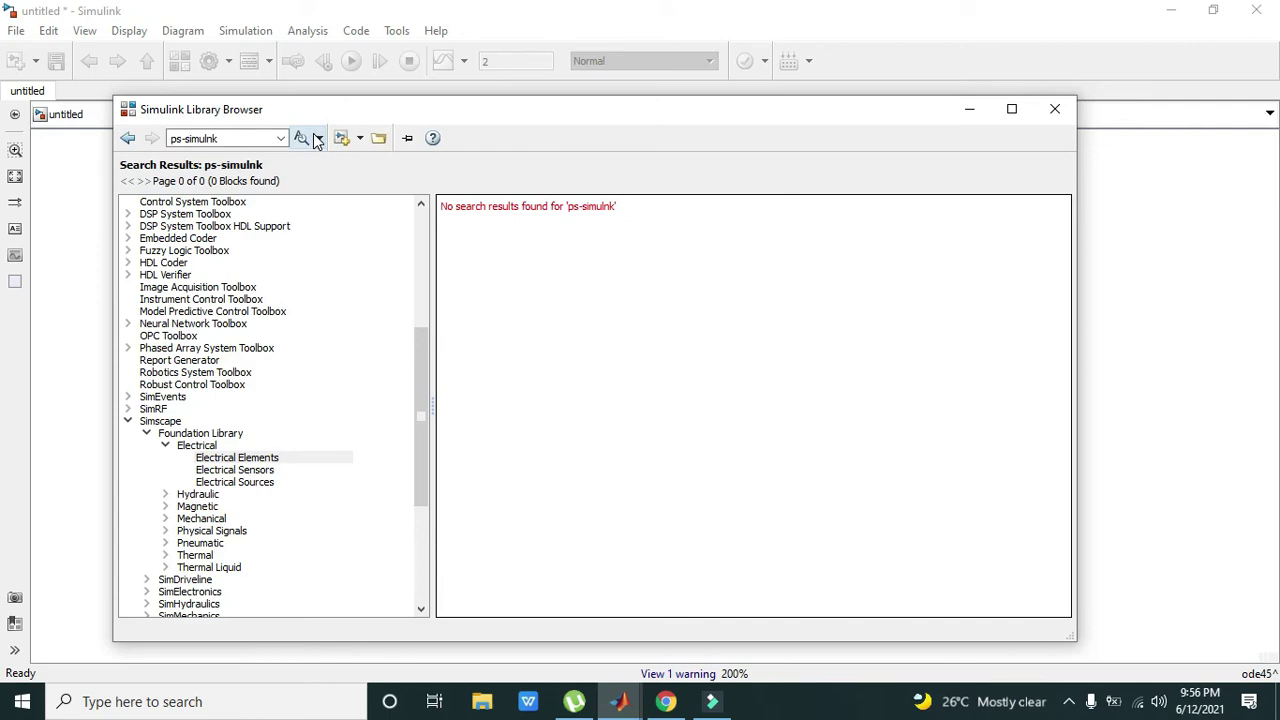
# Correct the misspelled search term and add the PS-Simulink Converter to the untitled model
pyautogui.click(210, 138)
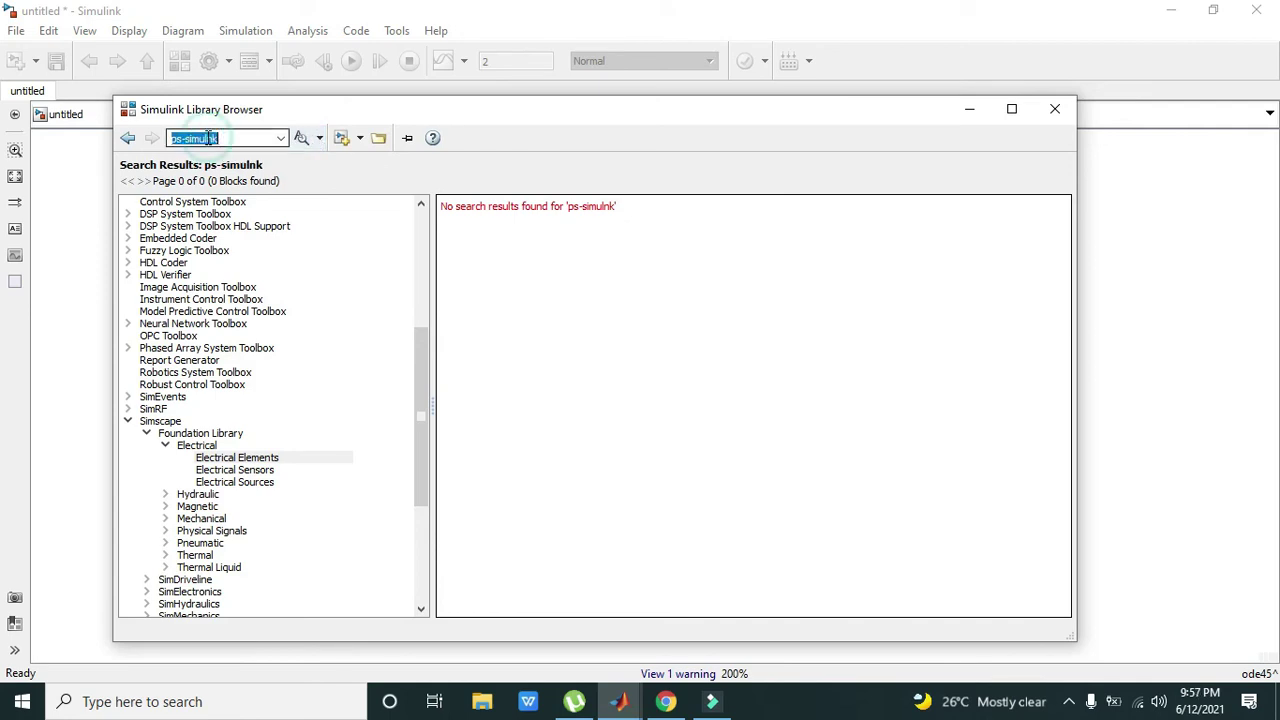
pyautogui.click(209, 138)
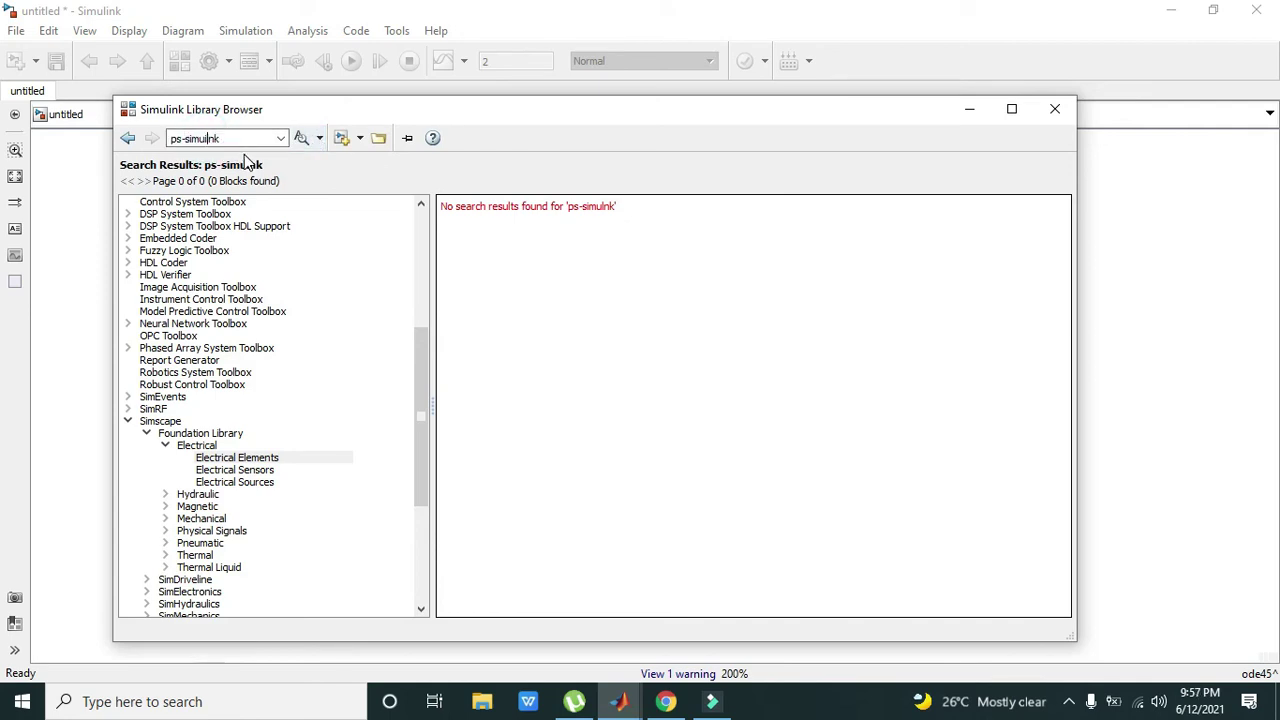
pyautogui.click(303, 137)
pyautogui.write('i')
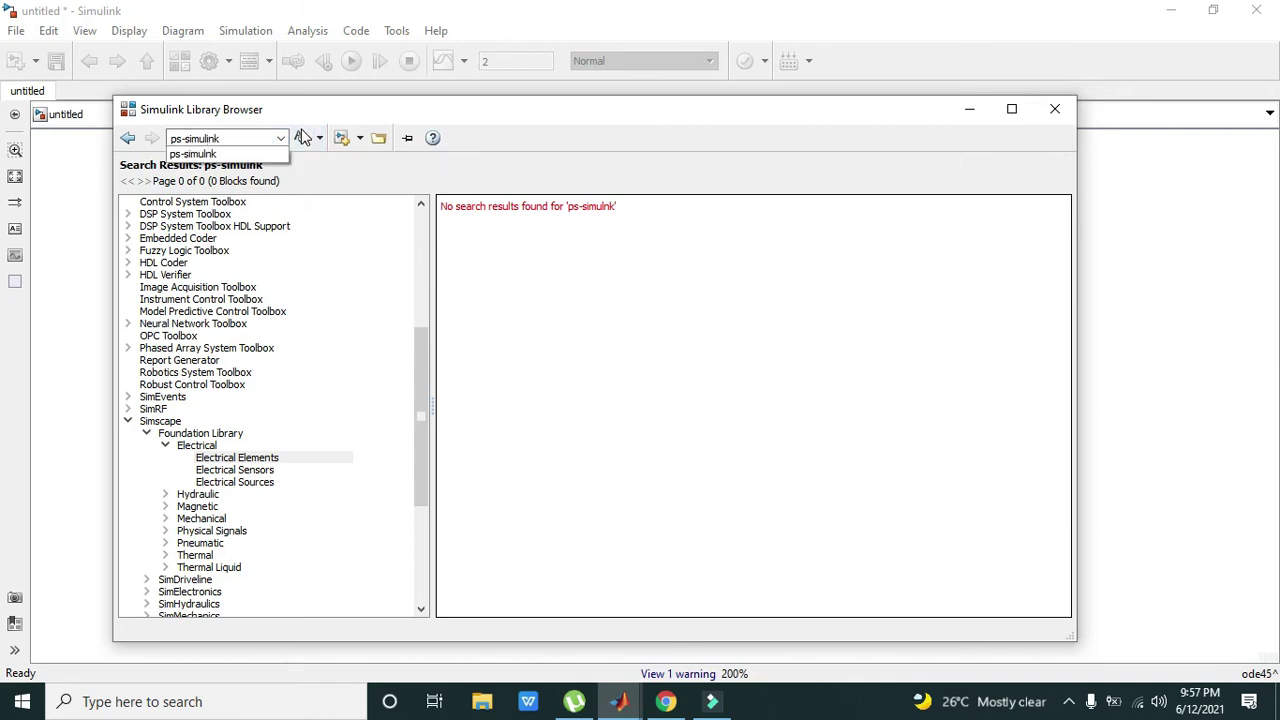
pyautogui.click(303, 137)
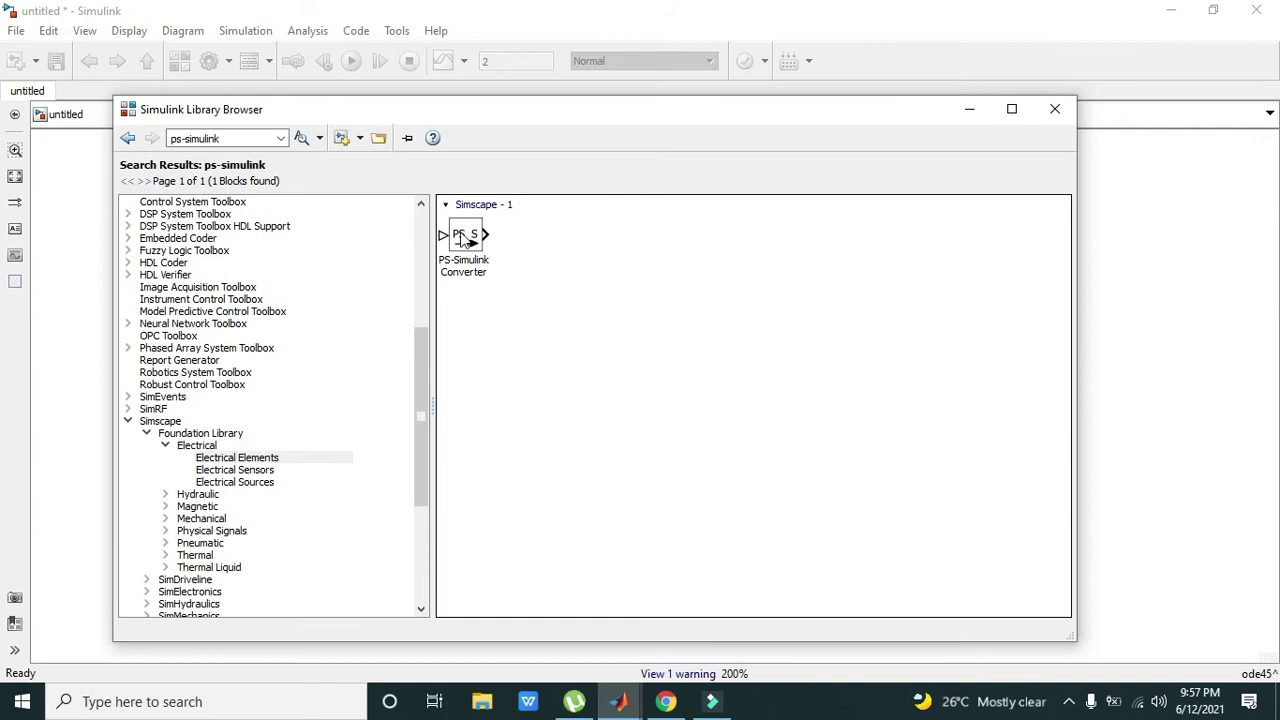
pyautogui.click(464, 238)
pyautogui.rightClick(464, 238)
pyautogui.click(540, 246)
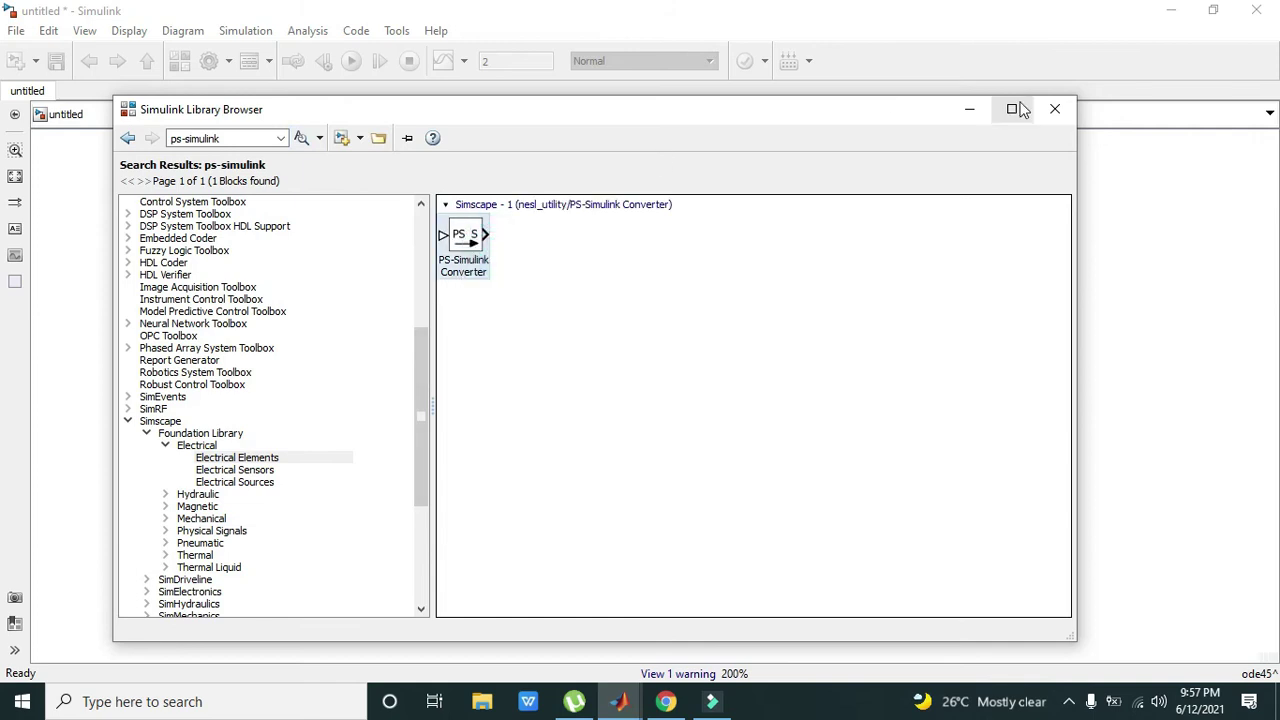
pyautogui.click(969, 108)
# Place the PS-Simulink Converter right of the Voltage Sensor, routing the sensor's output line lower down
pyautogui.moveTo(650, 398)
pyautogui.mouseDown()
pyautogui.moveTo(866, 422)
pyautogui.moveTo(1158, 398)
pyautogui.moveTo(1049, 453)
pyautogui.moveTo(1018, 500)
pyautogui.moveTo(894, 514)
pyautogui.moveTo(816, 472)
pyautogui.moveTo(831, 448)
pyautogui.mouseUp()
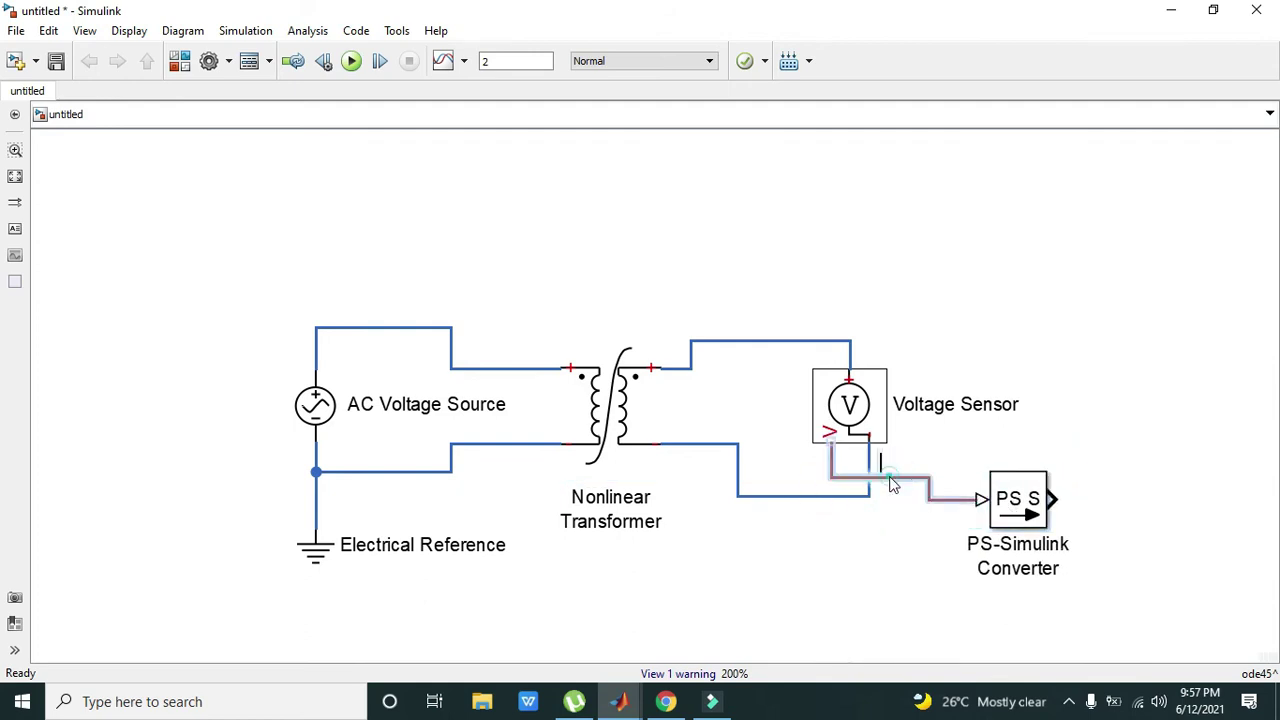
pyautogui.moveTo(888, 482); pyautogui.dragTo(888, 566)
pyautogui.click(891, 604)
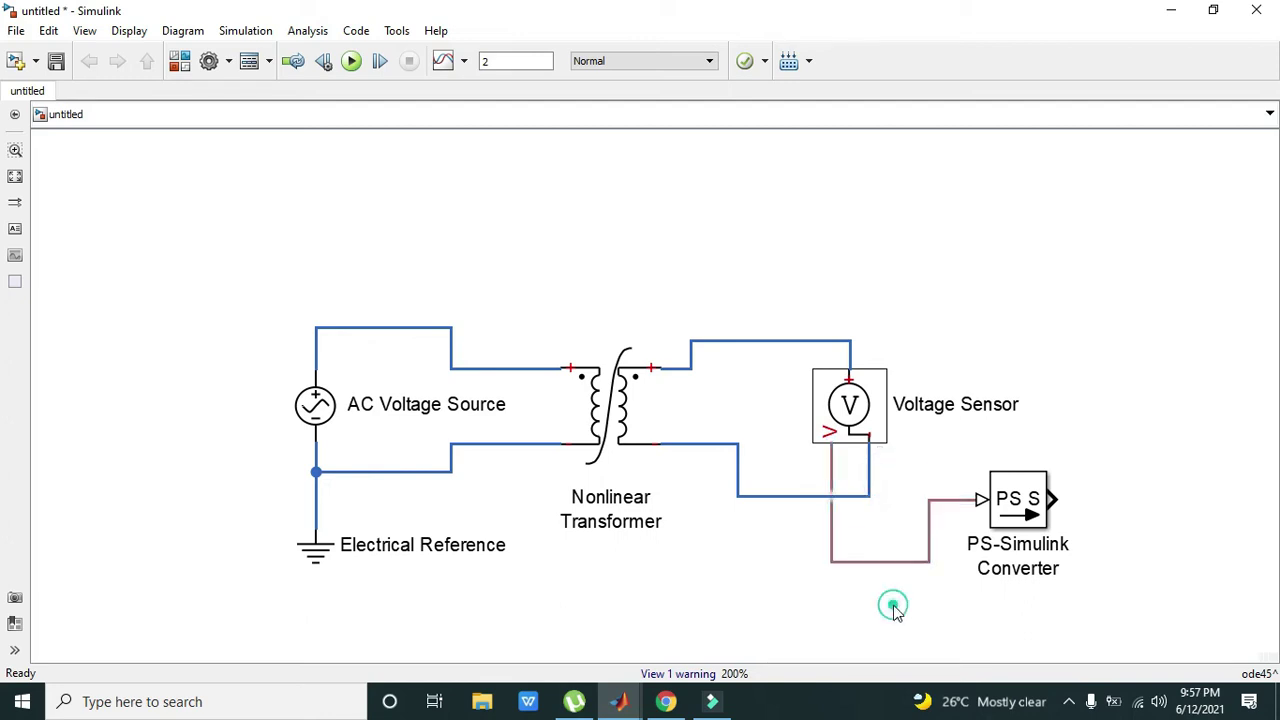
pyautogui.click(818, 448)
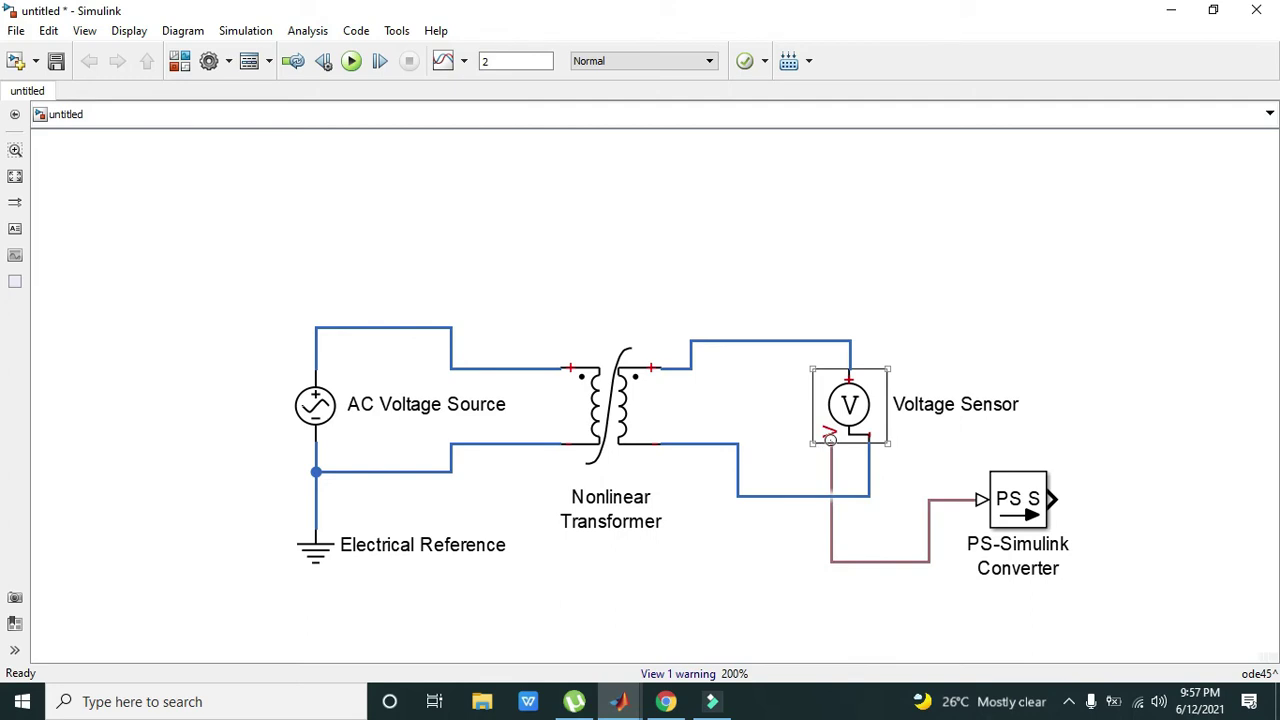
pyautogui.click(833, 477)
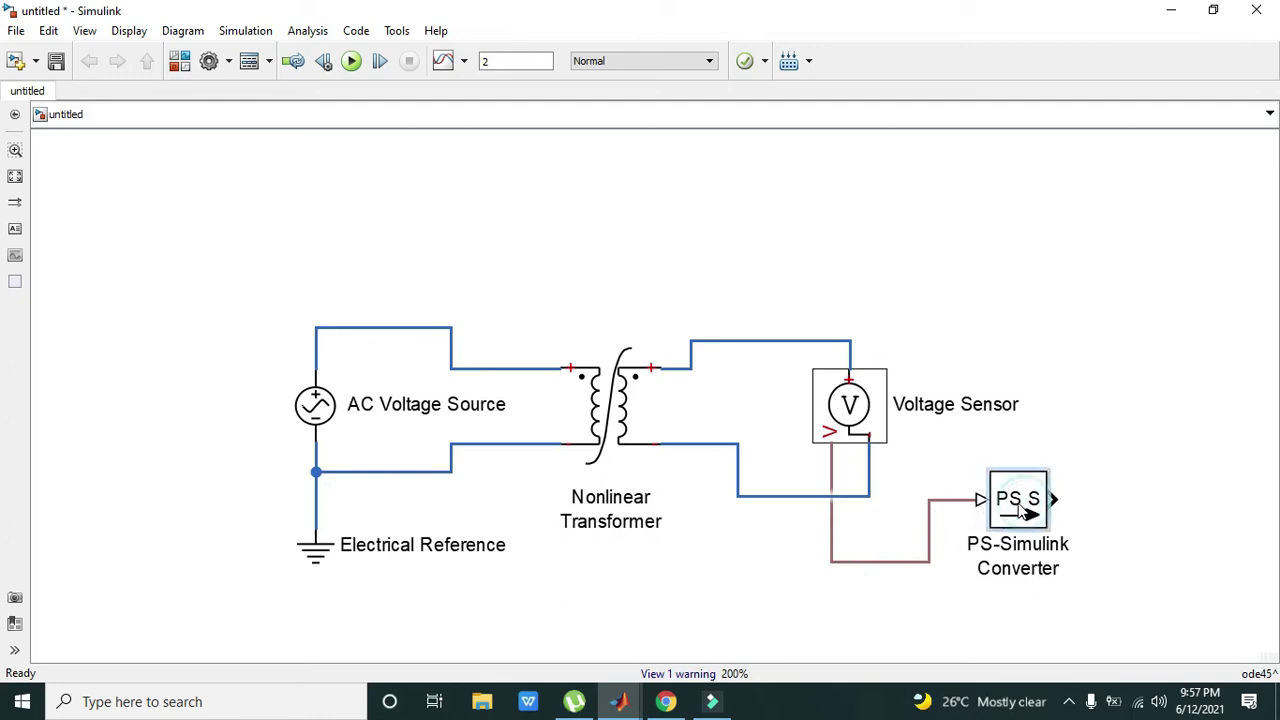
pyautogui.moveTo(1028, 510); pyautogui.dragTo(1018, 510)
pyautogui.click(1125, 530)
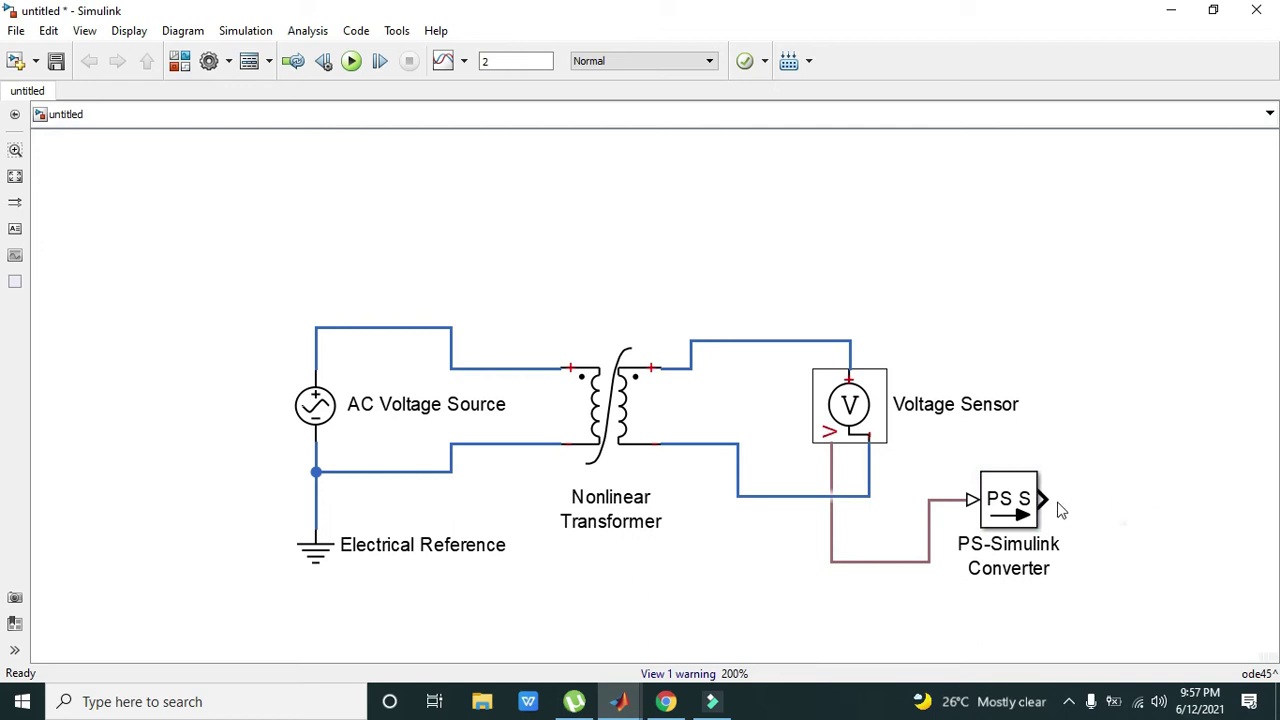
# Search the Library Browser for 'dis' and add the Display block to the model
pyautogui.click(85, 30)
pyautogui.click(116, 55)
pyautogui.click(250, 138)
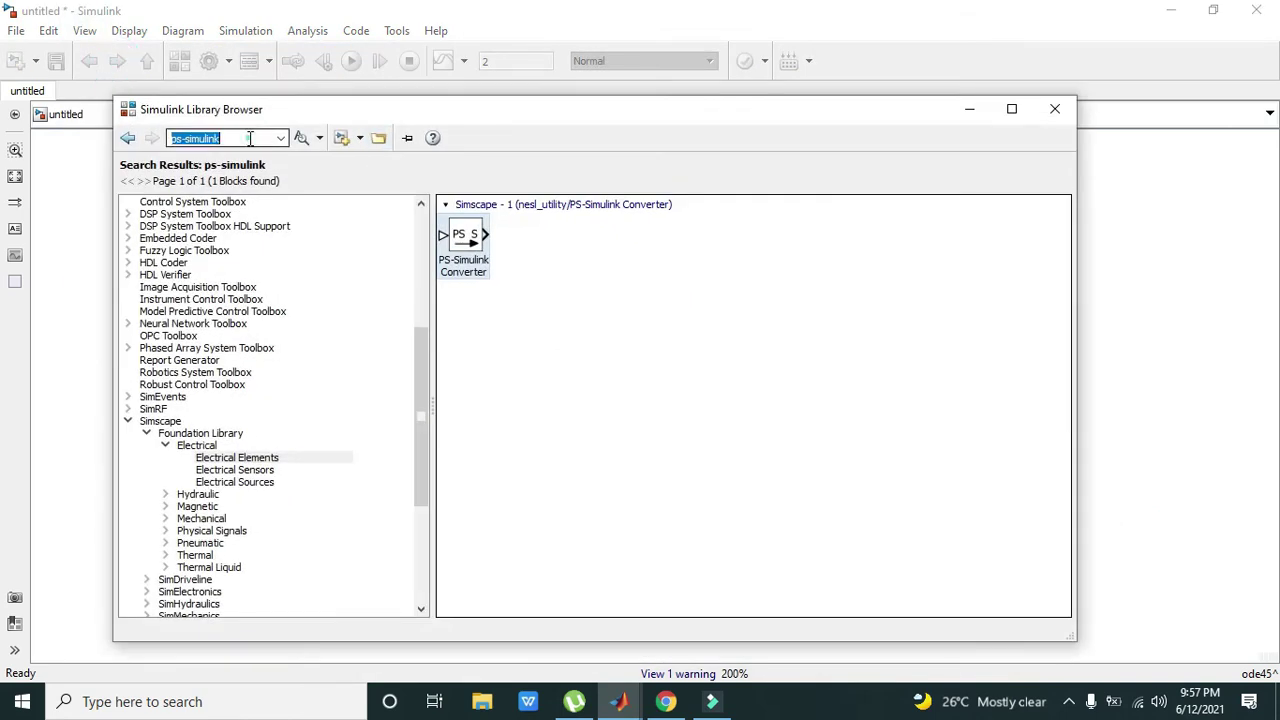
pyautogui.write('displ')
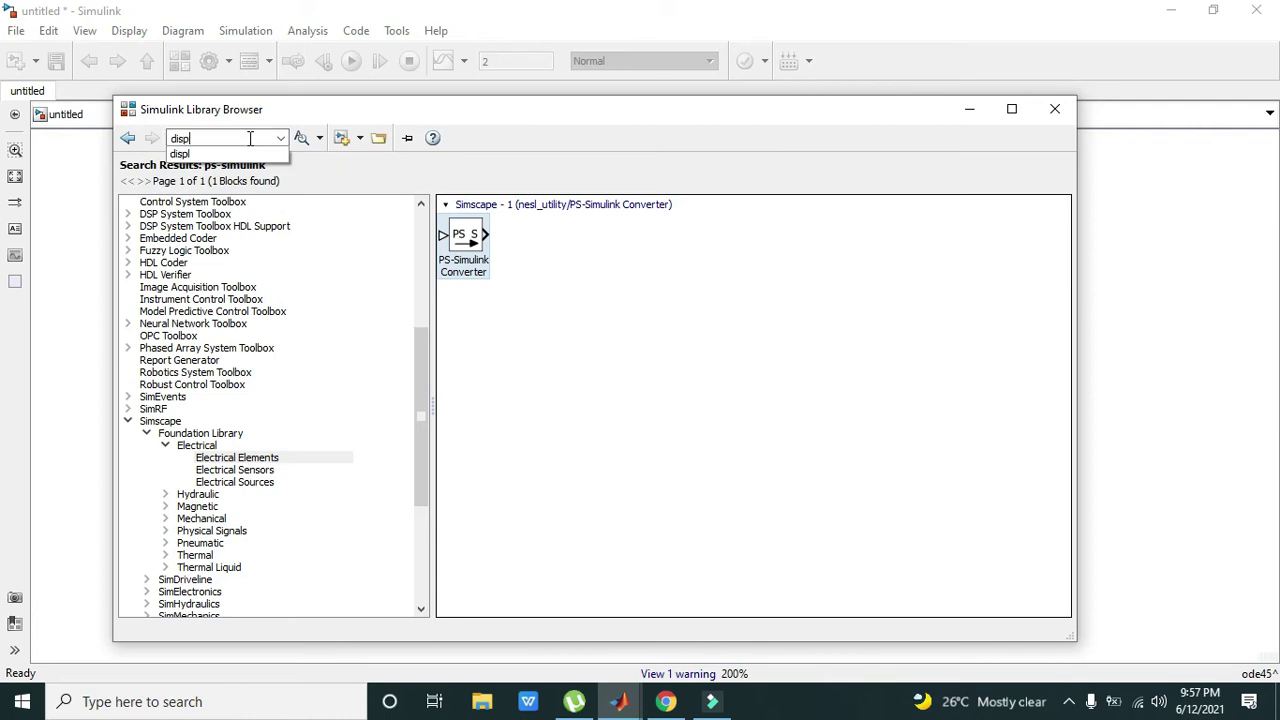
pyautogui.click(301, 138)
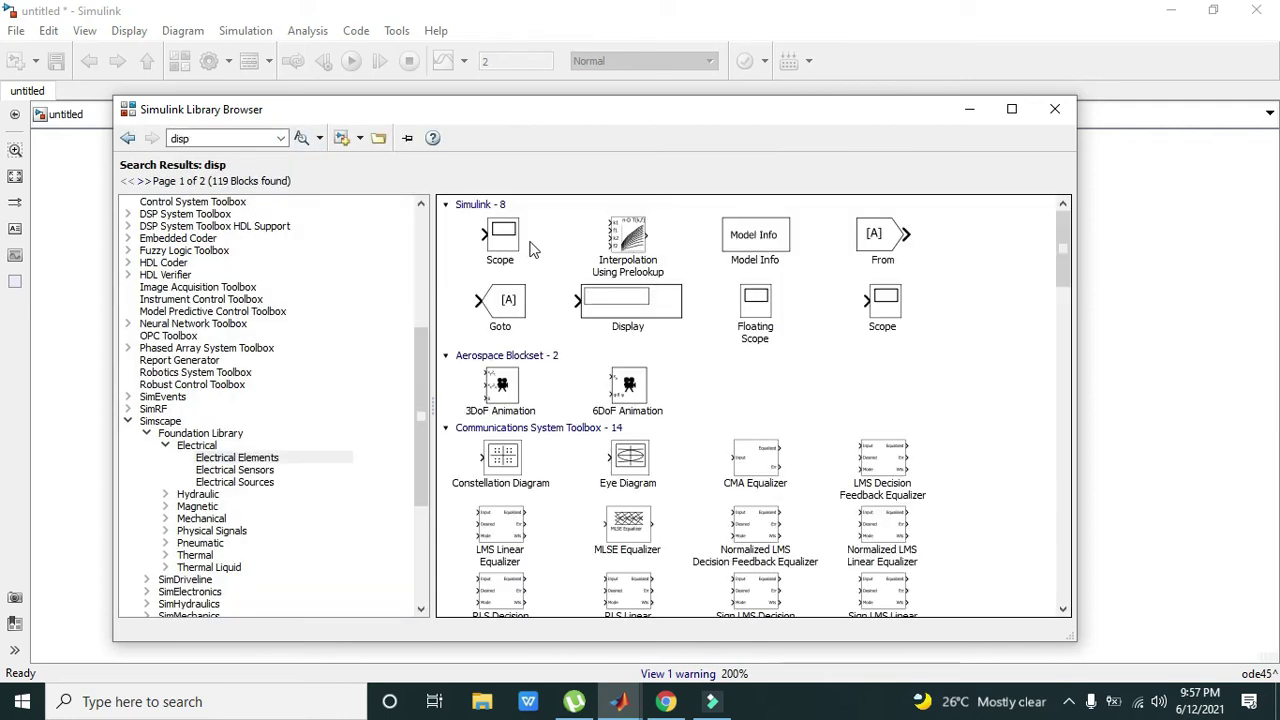
pyautogui.rightClick(650, 317)
pyautogui.click(700, 322)
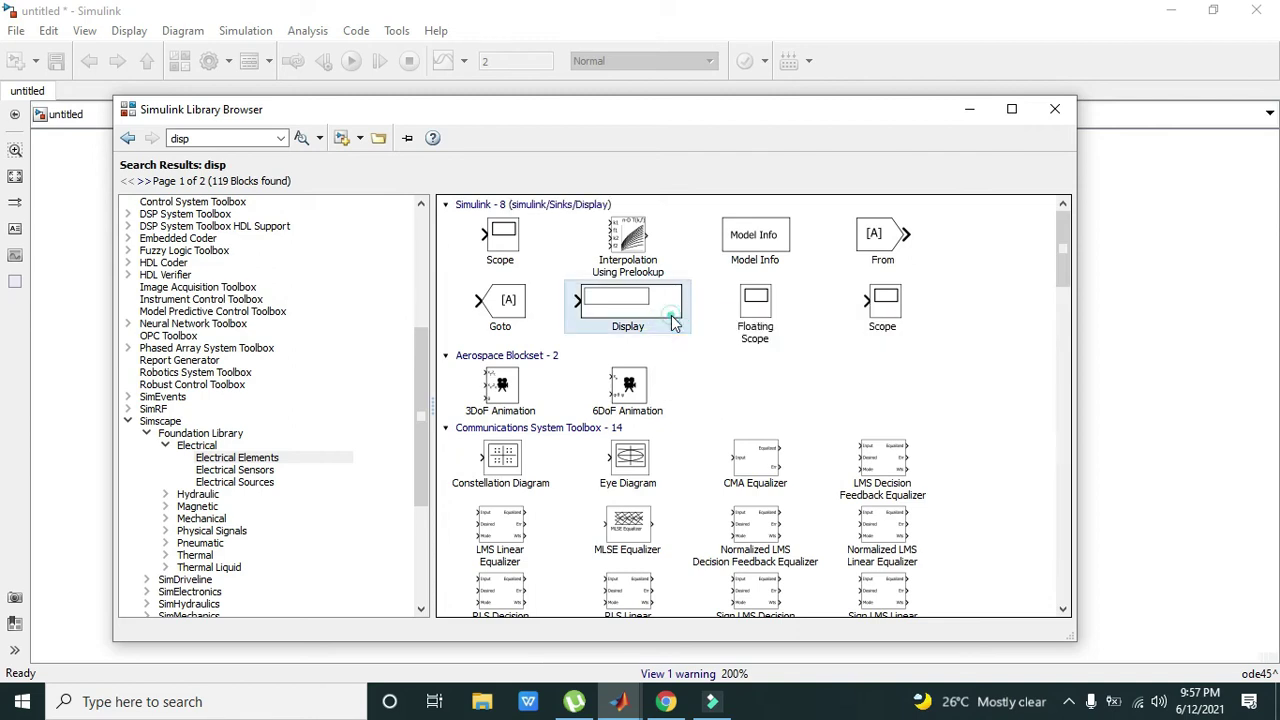
pyautogui.click(965, 110)
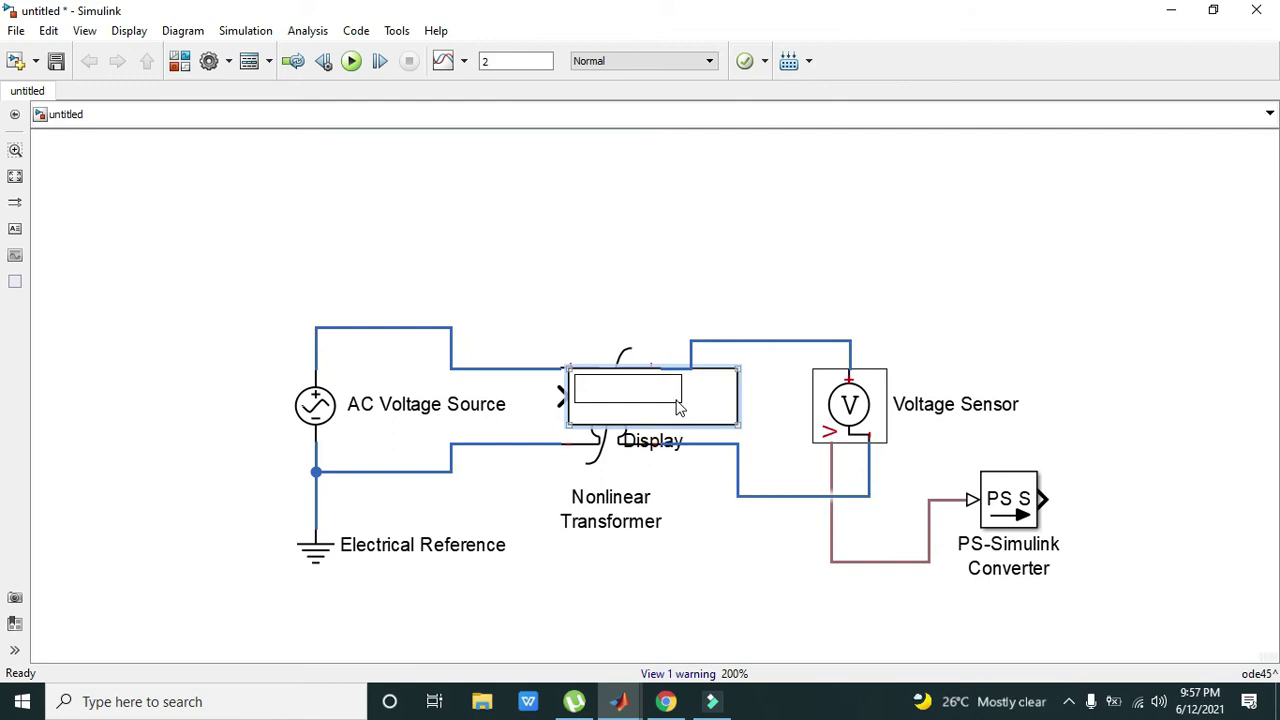
# Place the Display right of the PS-Simulink Converter, wire the converter output to it, and shift the diagram
pyautogui.moveTo(678, 407); pyautogui.dragTo(1216, 464)
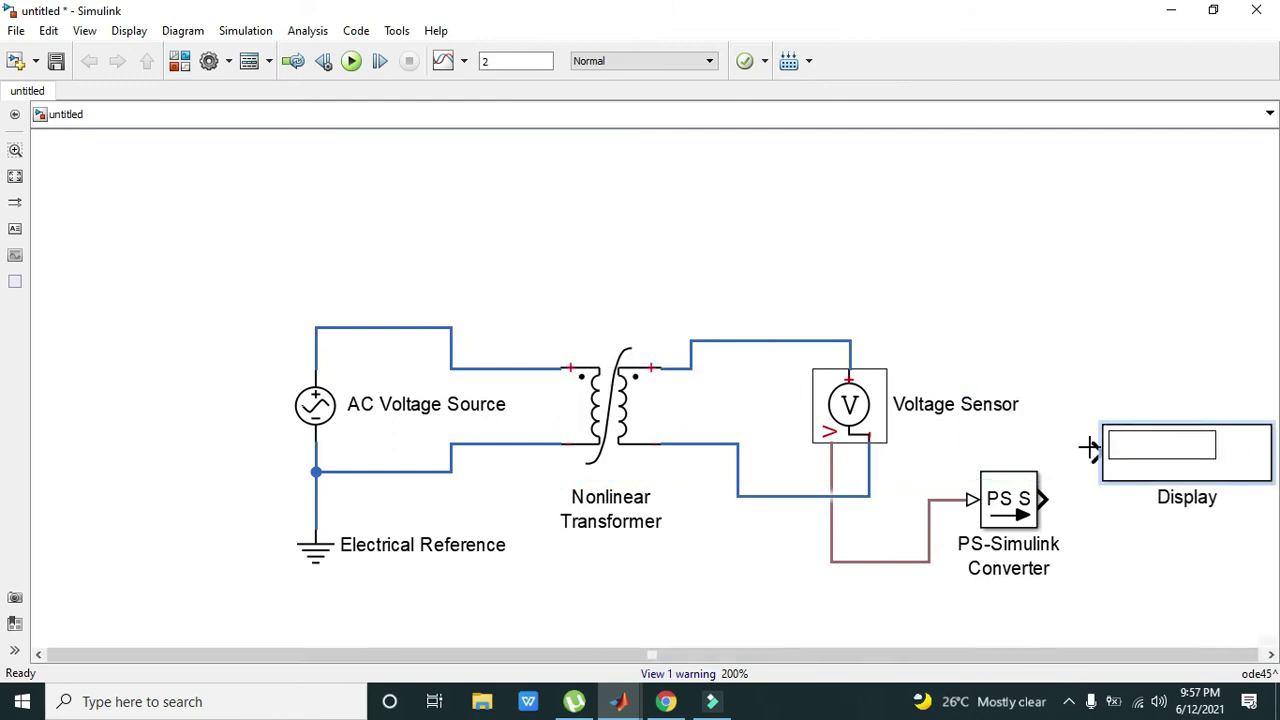
pyautogui.moveTo(1095, 452); pyautogui.dragTo(1046, 500)
pyautogui.moveTo(1182, 564); pyautogui.dragTo(1258, 580)
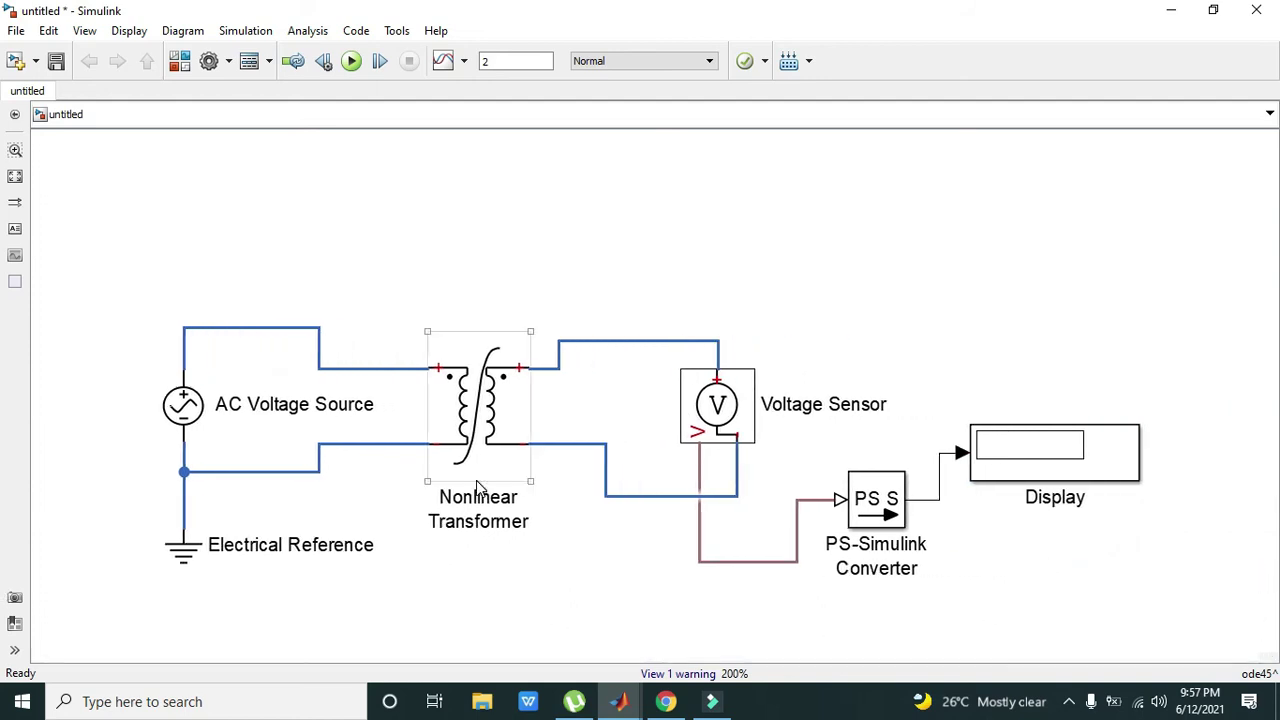
# Change the AC Voltage Source's peak amplitude to 10 and apply it
pyautogui.doubleClick(183, 405)
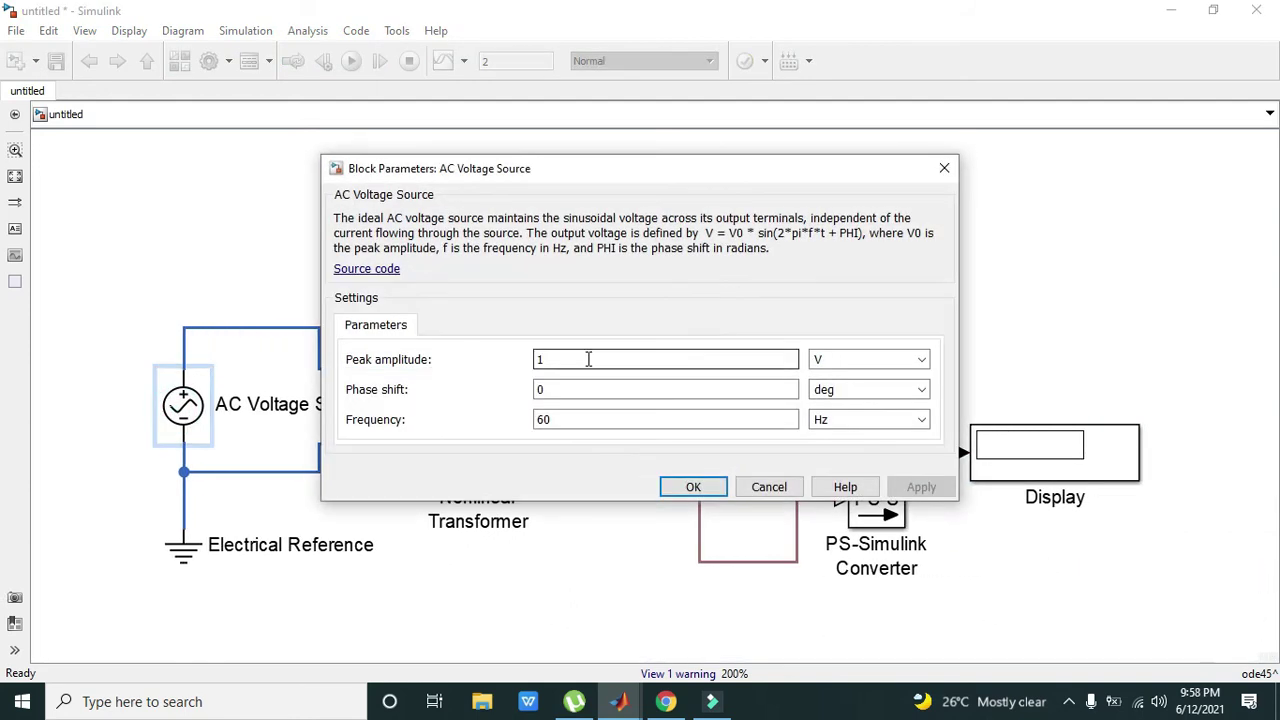
pyautogui.doubleClick(588, 359)
pyautogui.write('10')
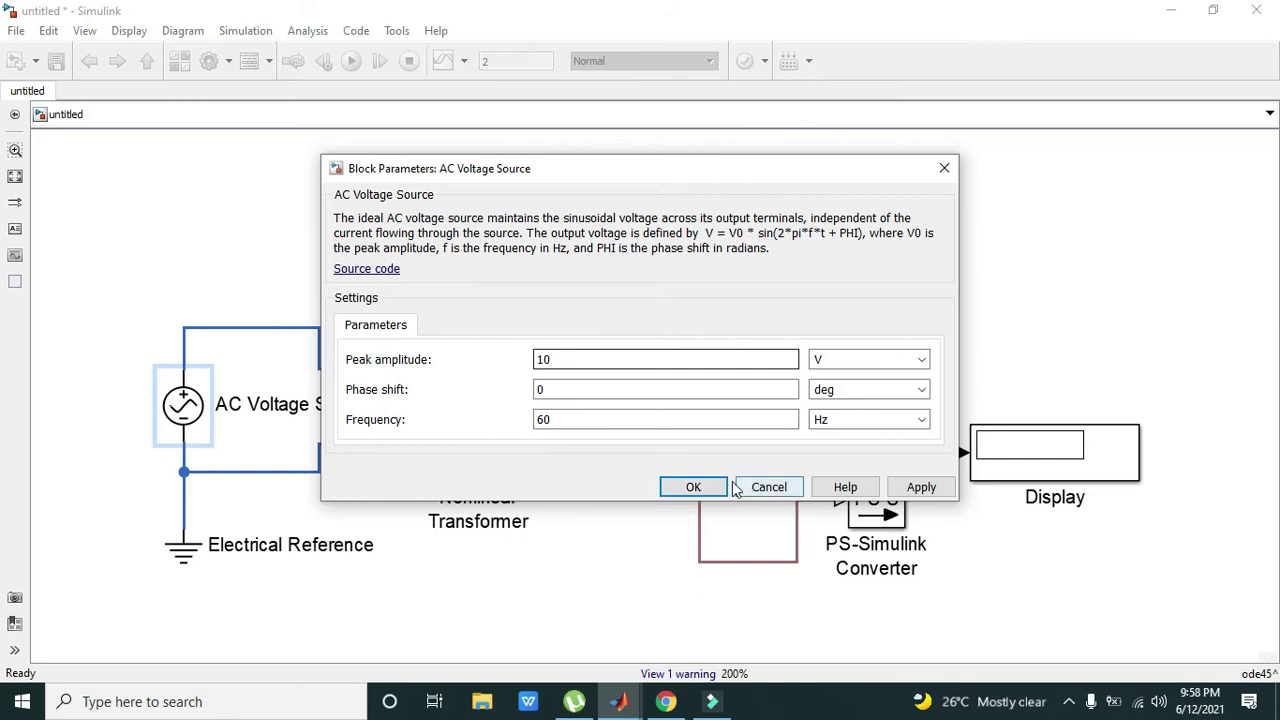
pyautogui.click(925, 485)
# Close the source parameters and nudge the Electrical Reference slightly down
pyautogui.click(693, 487)
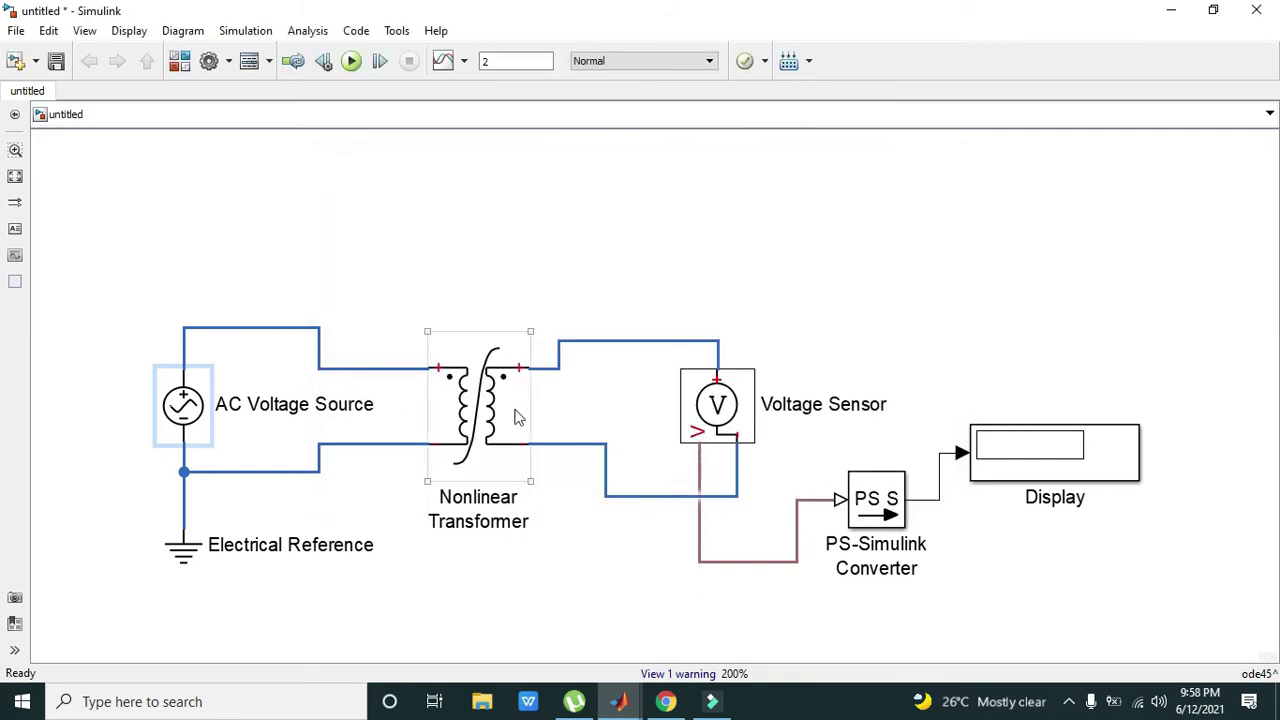
pyautogui.click(397, 500)
pyautogui.click(515, 460)
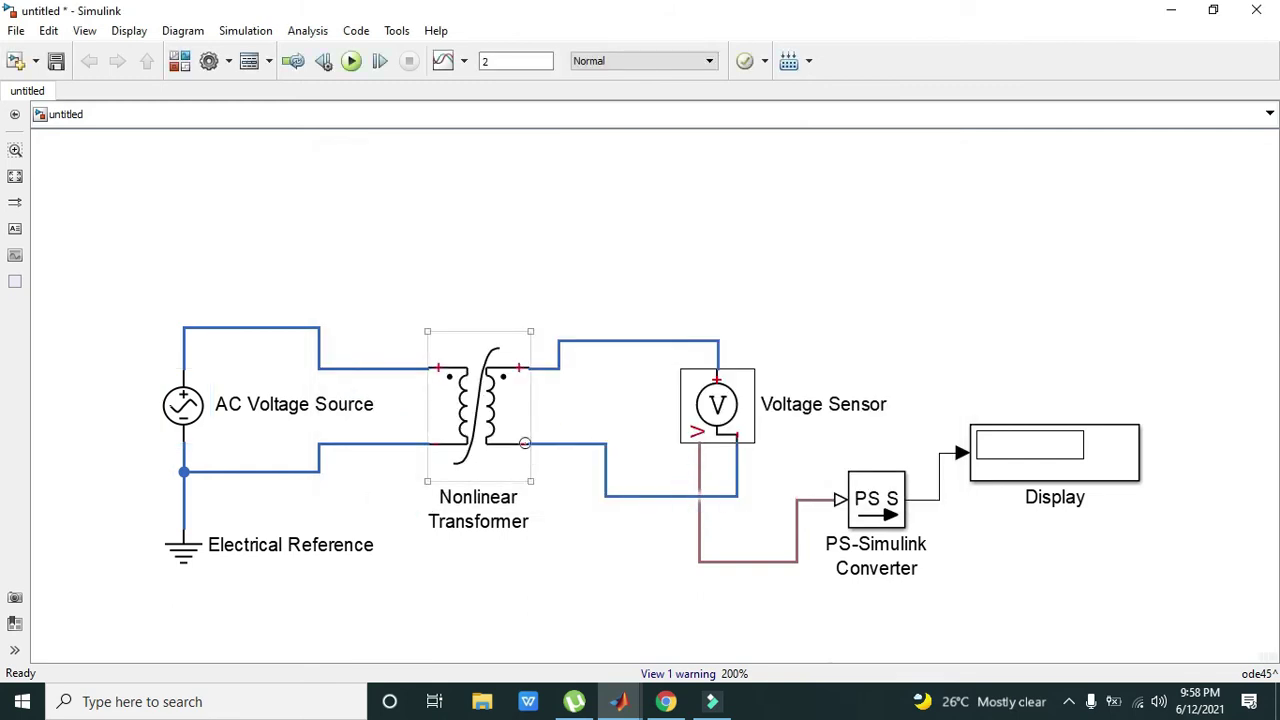
pyautogui.click(543, 452)
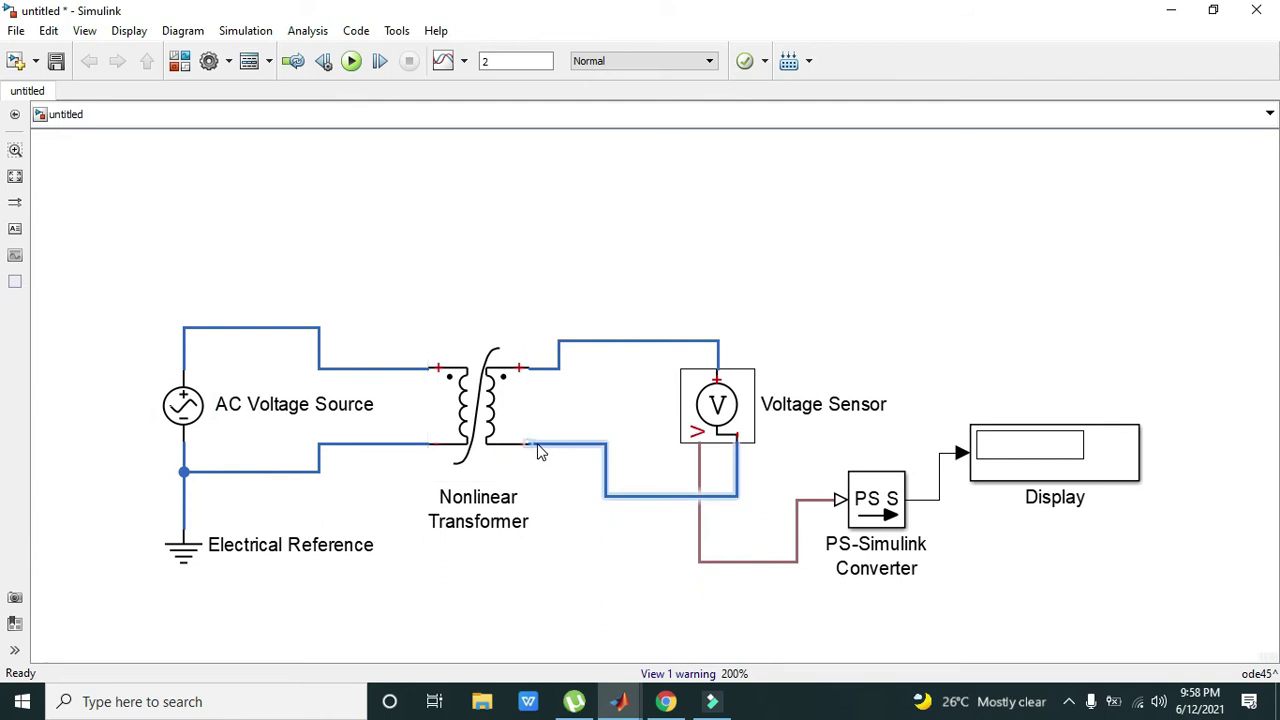
pyautogui.moveTo(188, 556); pyautogui.dragTo(198, 564)
# Reroute the sensor return wire lower and join the transformer's lower secondary terminal to it
pyautogui.click(486, 477)
pyautogui.click(556, 446)
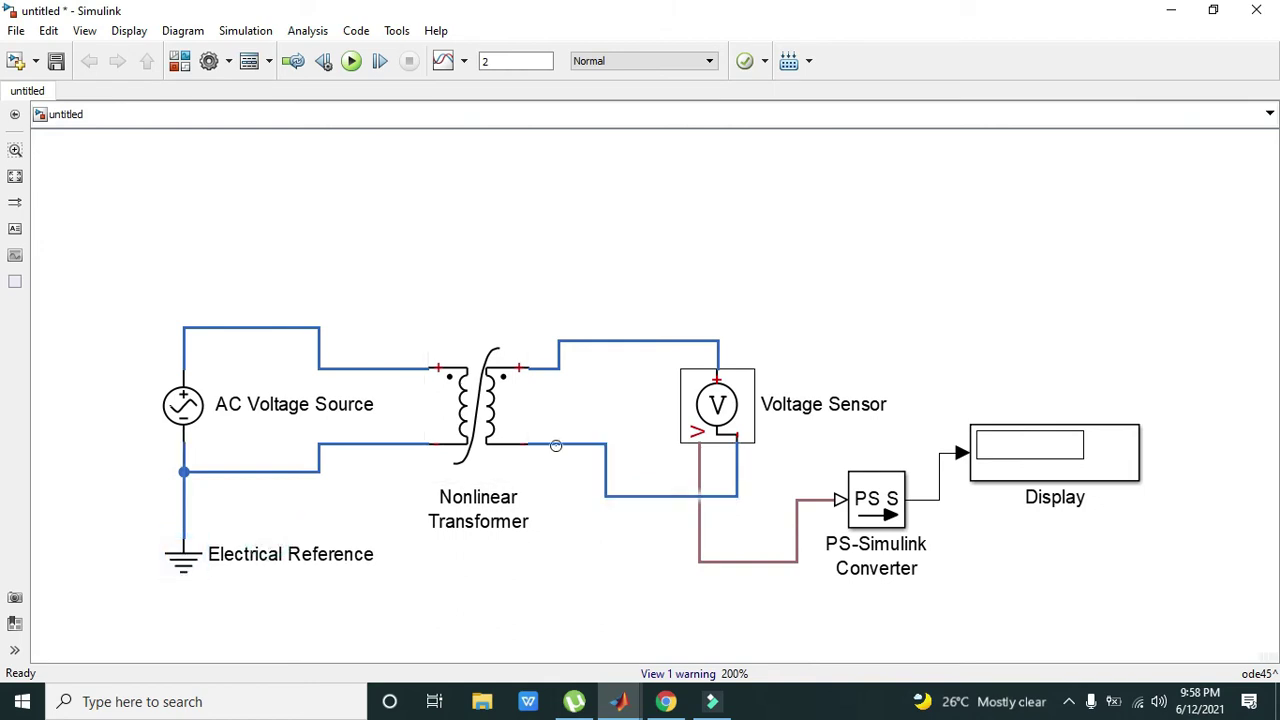
pyautogui.click(556, 446)
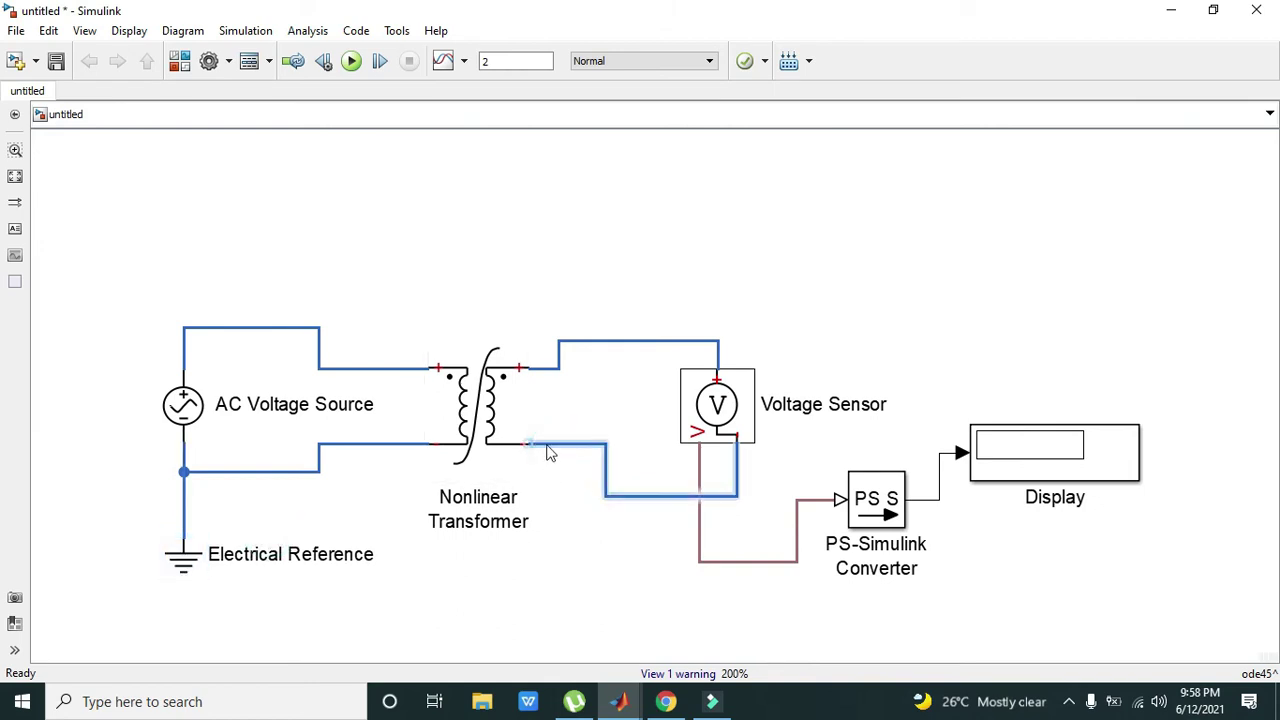
pyautogui.moveTo(548, 452); pyautogui.dragTo(542, 483)
pyautogui.click(520, 444)
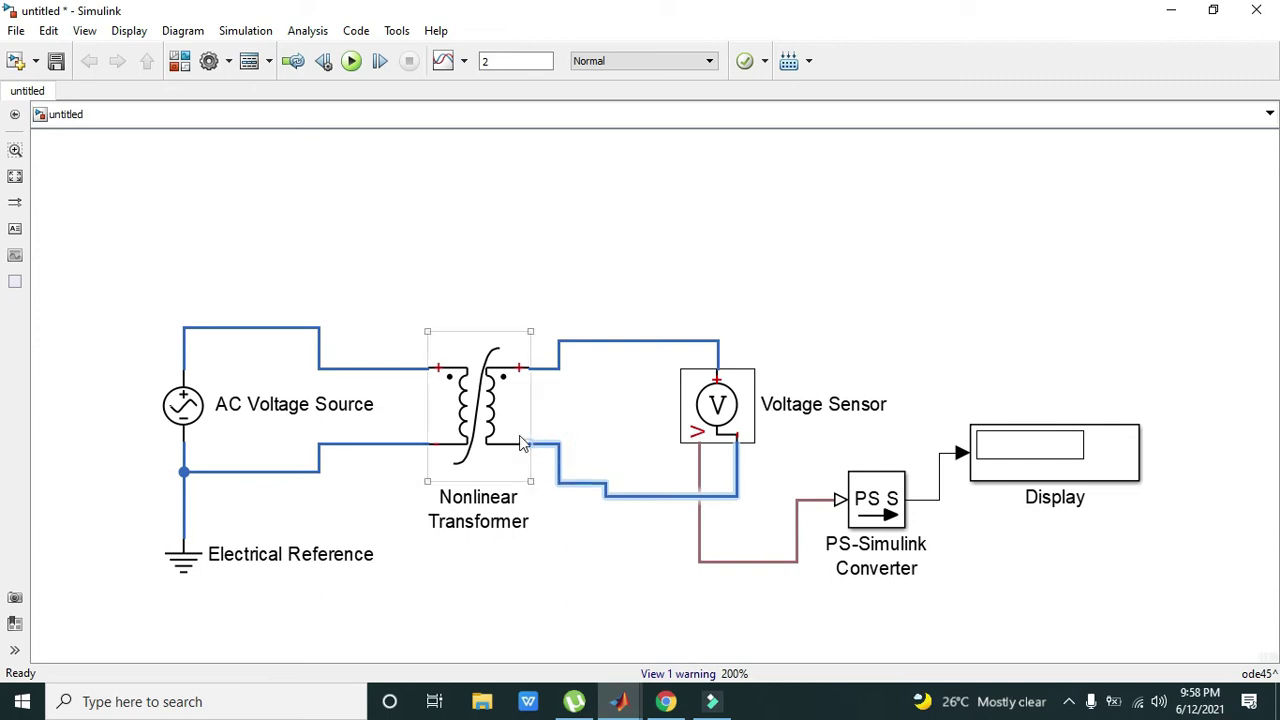
pyautogui.moveTo(530, 439); pyautogui.dragTo(355, 445)
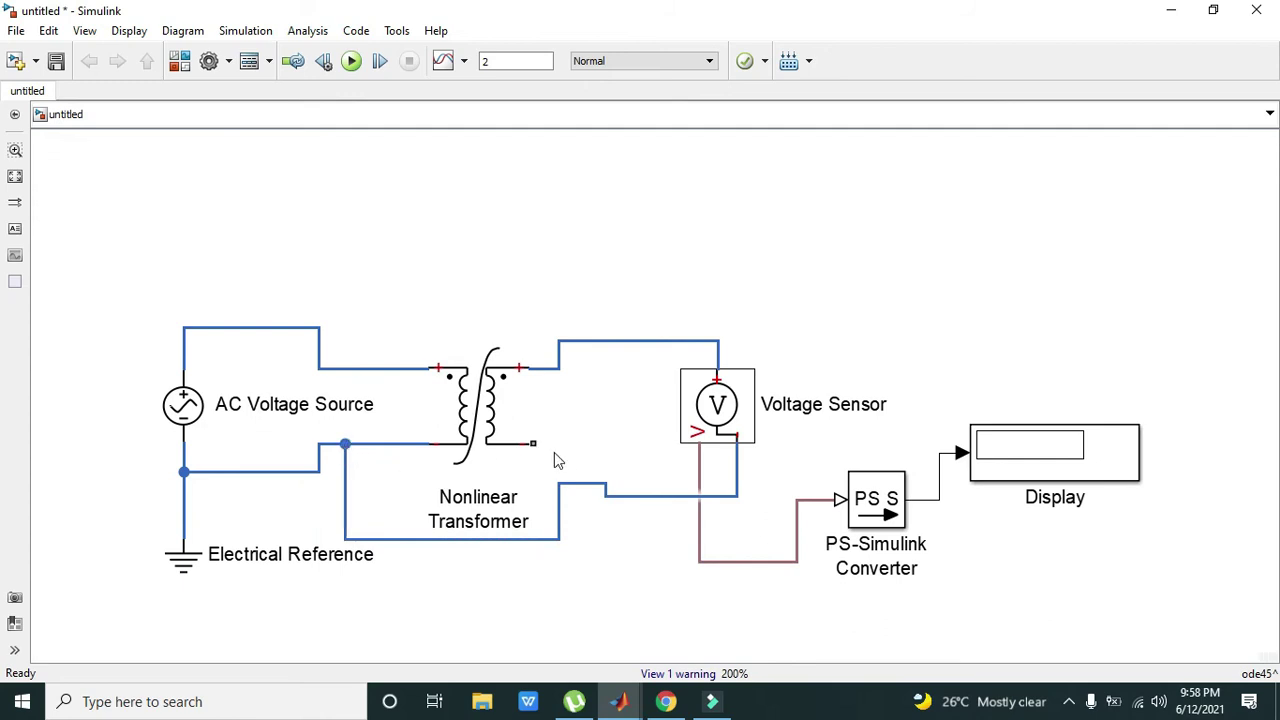
pyautogui.moveTo(537, 445); pyautogui.dragTo(597, 484)
pyautogui.doubleClick(466, 406)
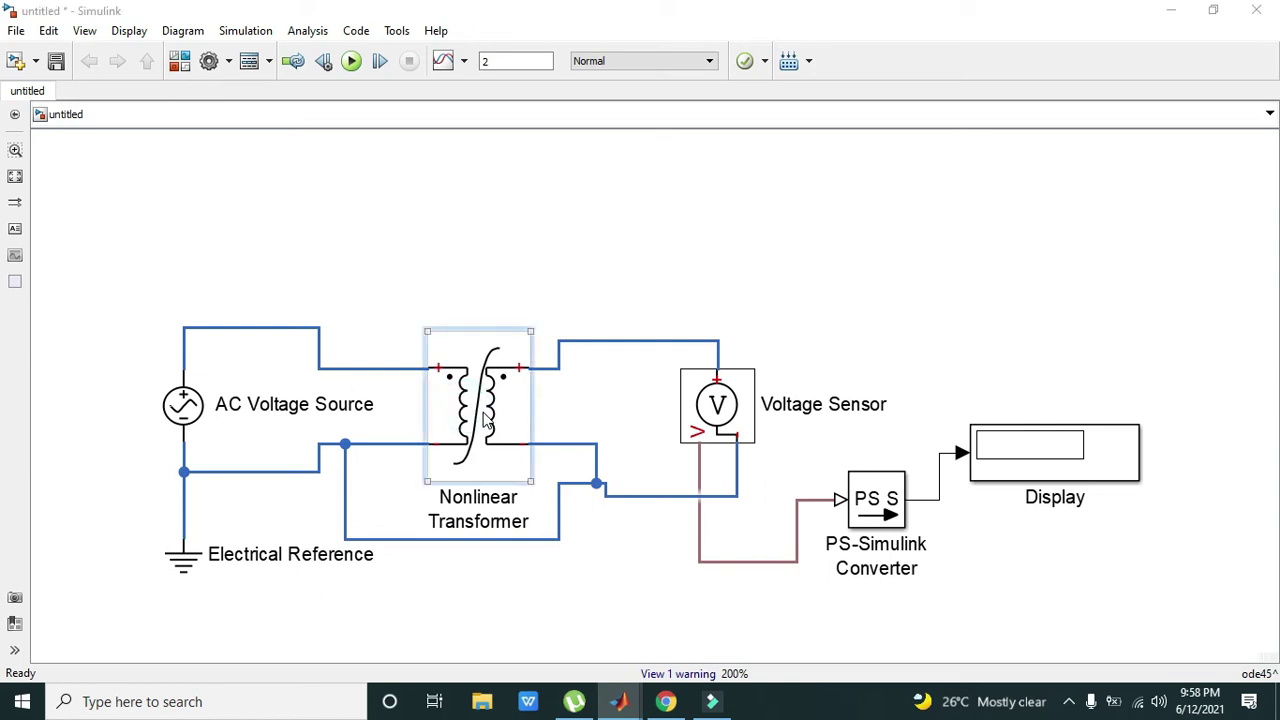
pyautogui.click(558, 361)
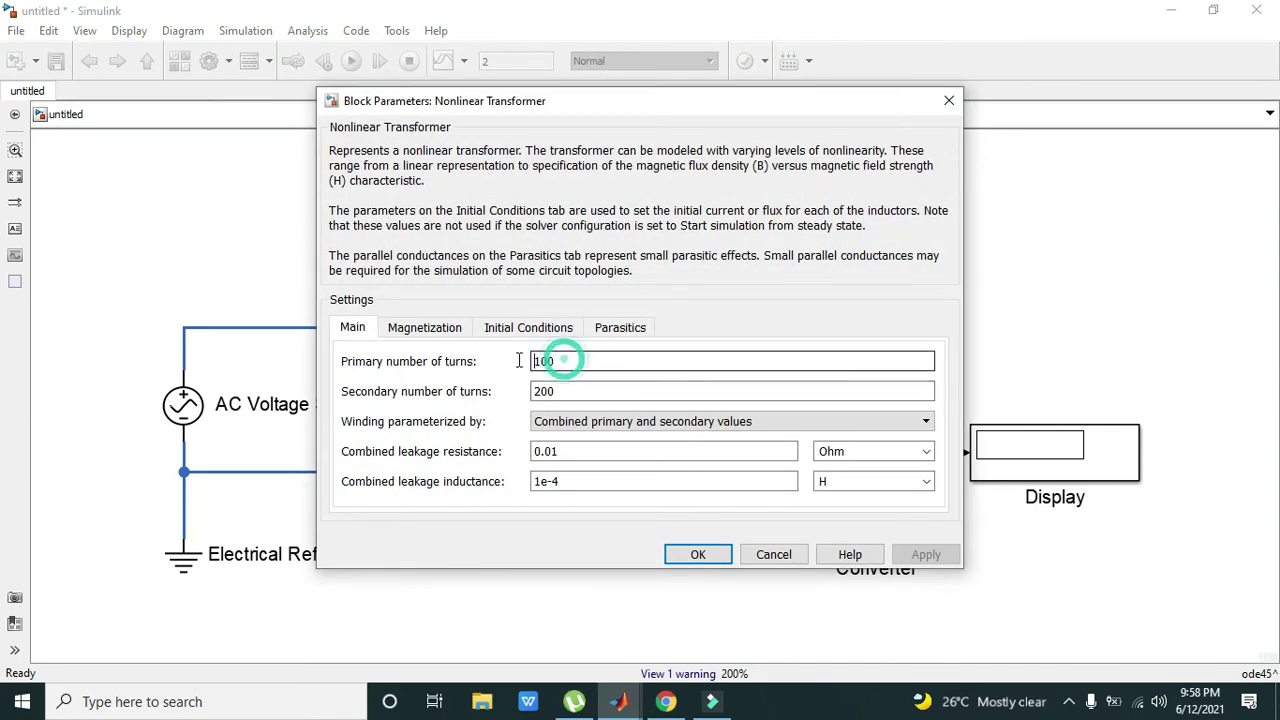
pyautogui.doubleClick(556, 361)
pyautogui.doubleClick(572, 389)
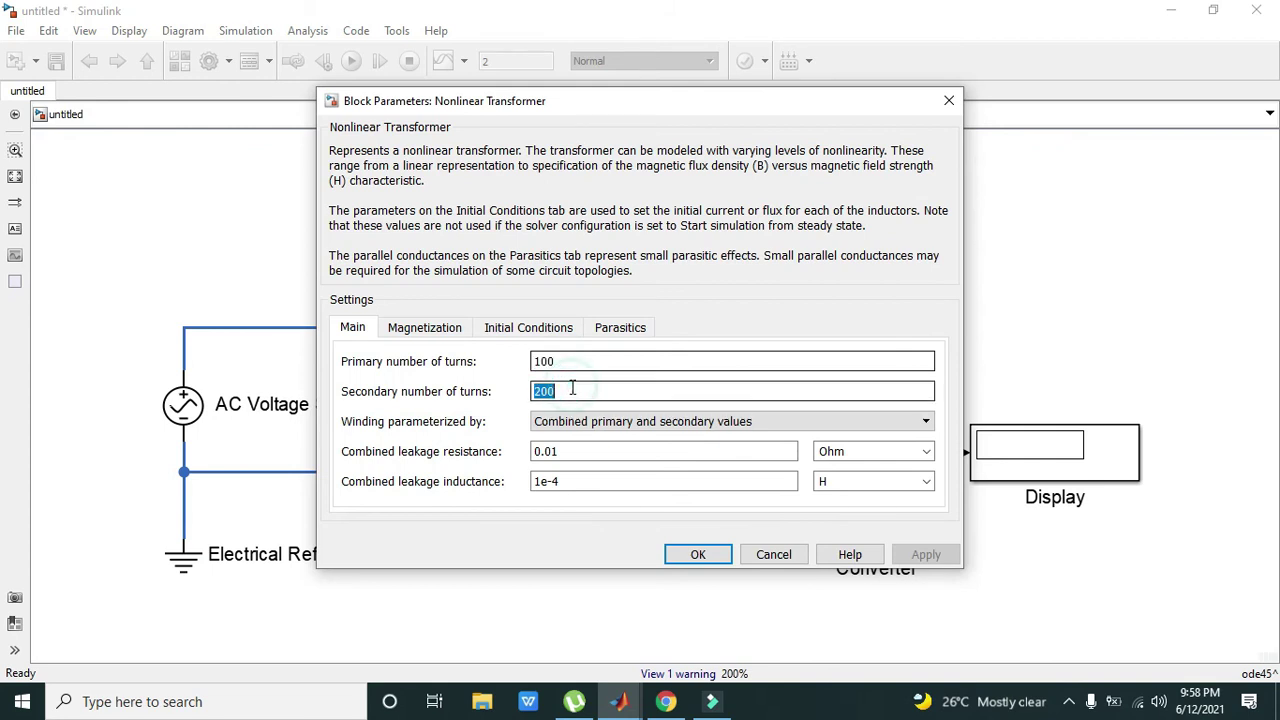
pyautogui.click(566, 390)
pyautogui.click(948, 103)
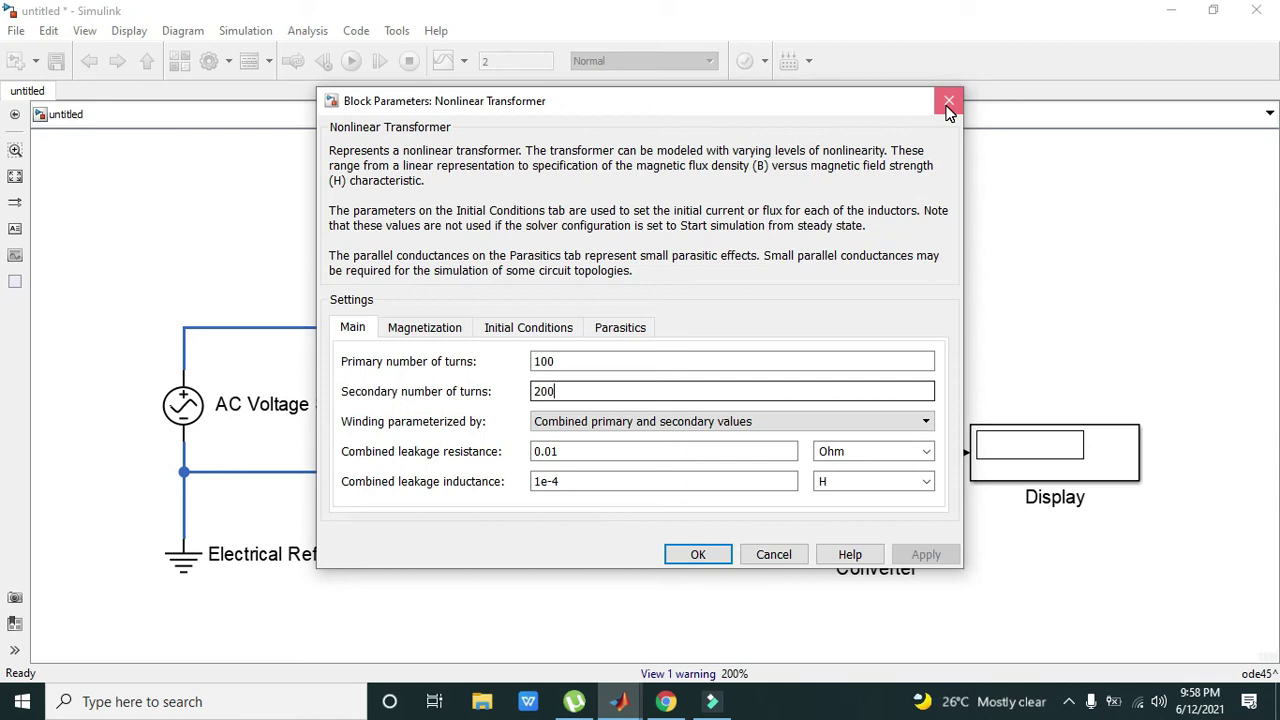
pyautogui.click(948, 104)
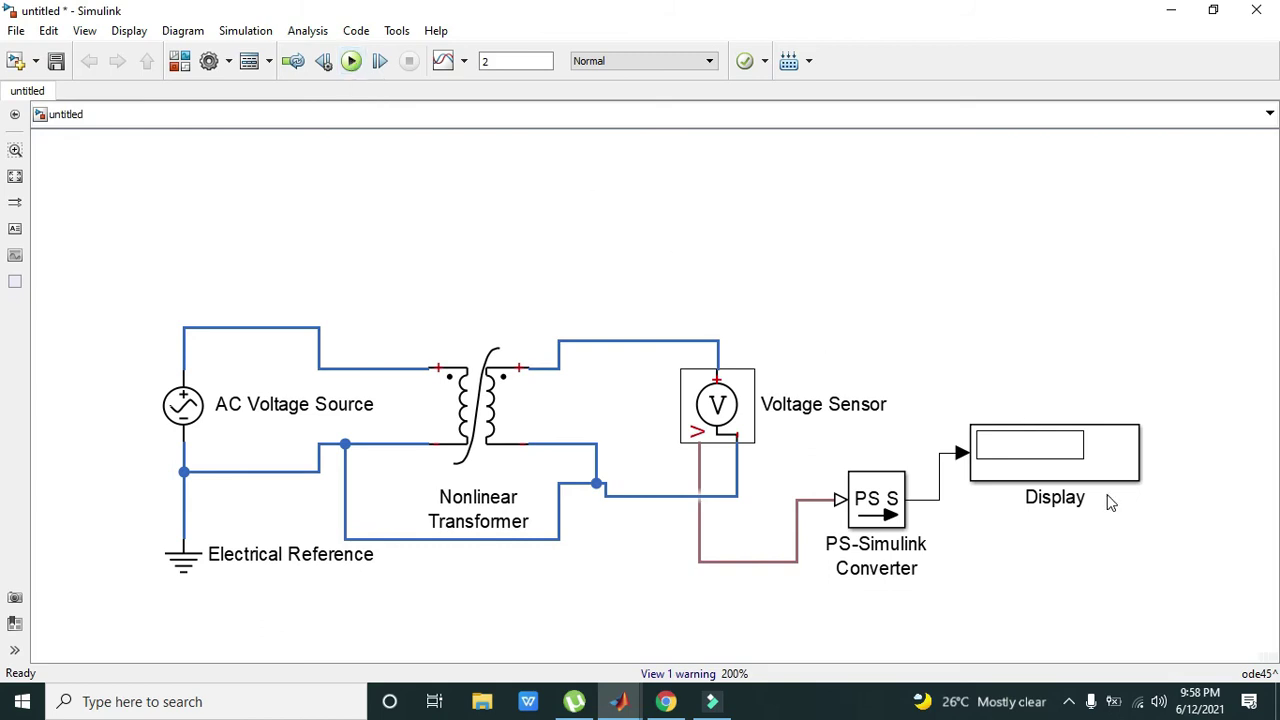
# Make room below the diagram and add a Solver Configuration block from a 'solv' library search
pyautogui.moveTo(1120, 517); pyautogui.dragTo(1136, 660)
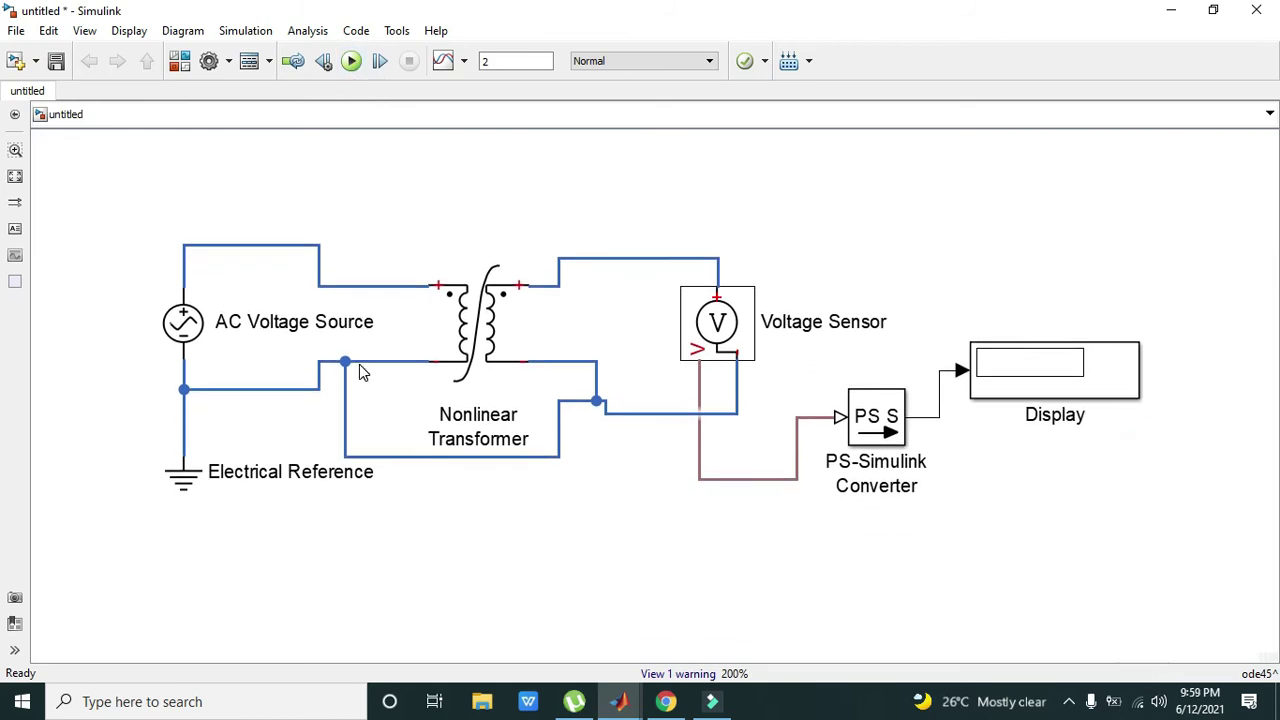
pyautogui.click(84, 30)
pyautogui.click(128, 49)
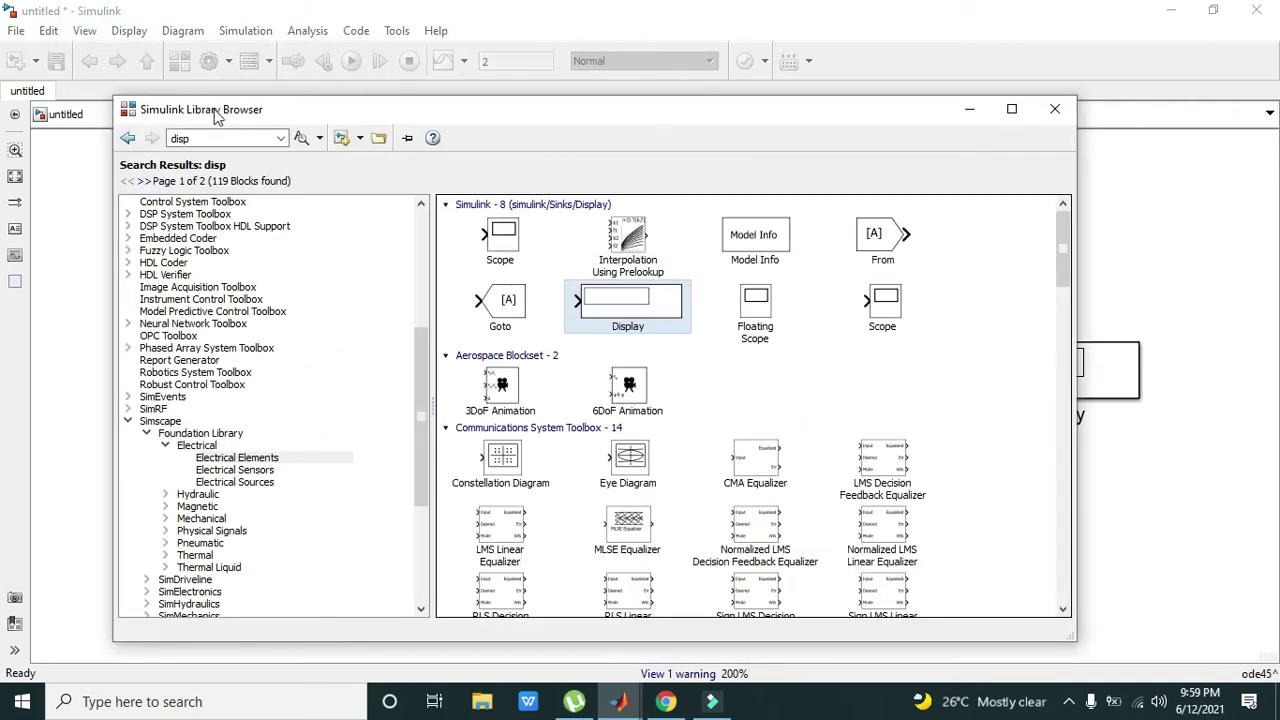
pyautogui.doubleClick(210, 138)
pyautogui.write('solver configuration')
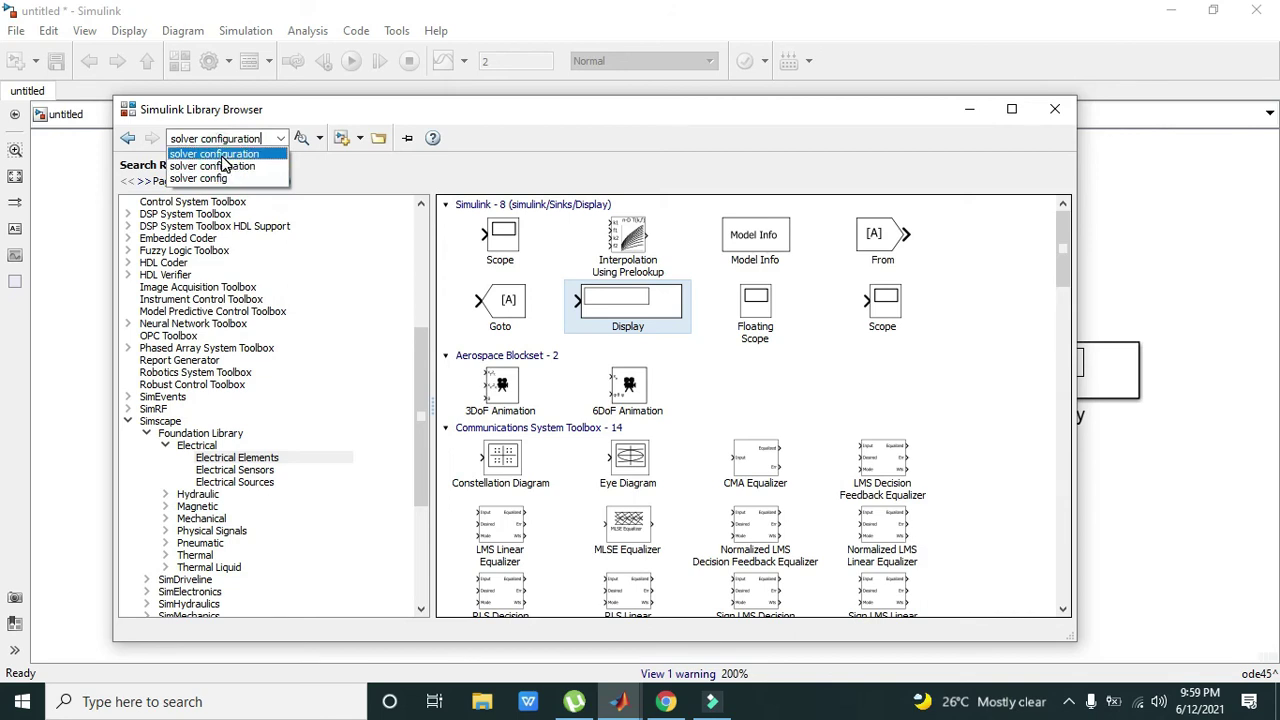
pyautogui.click(224, 163)
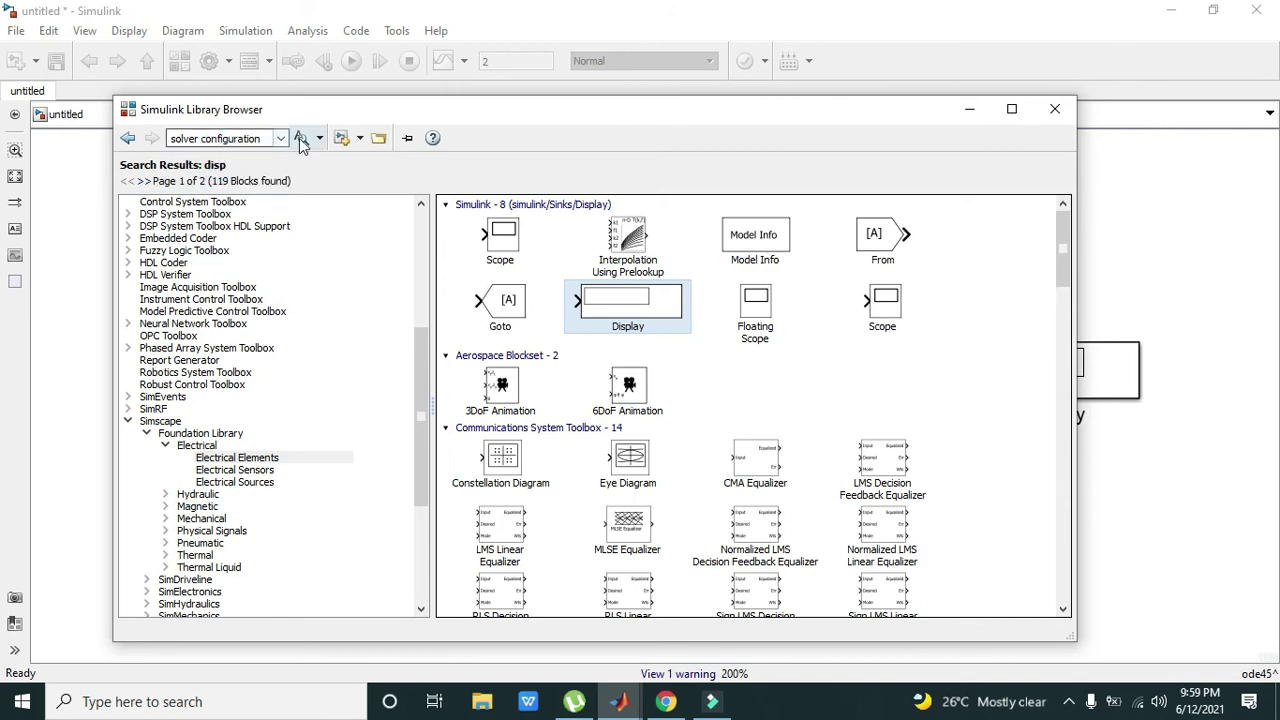
pyautogui.click(302, 137)
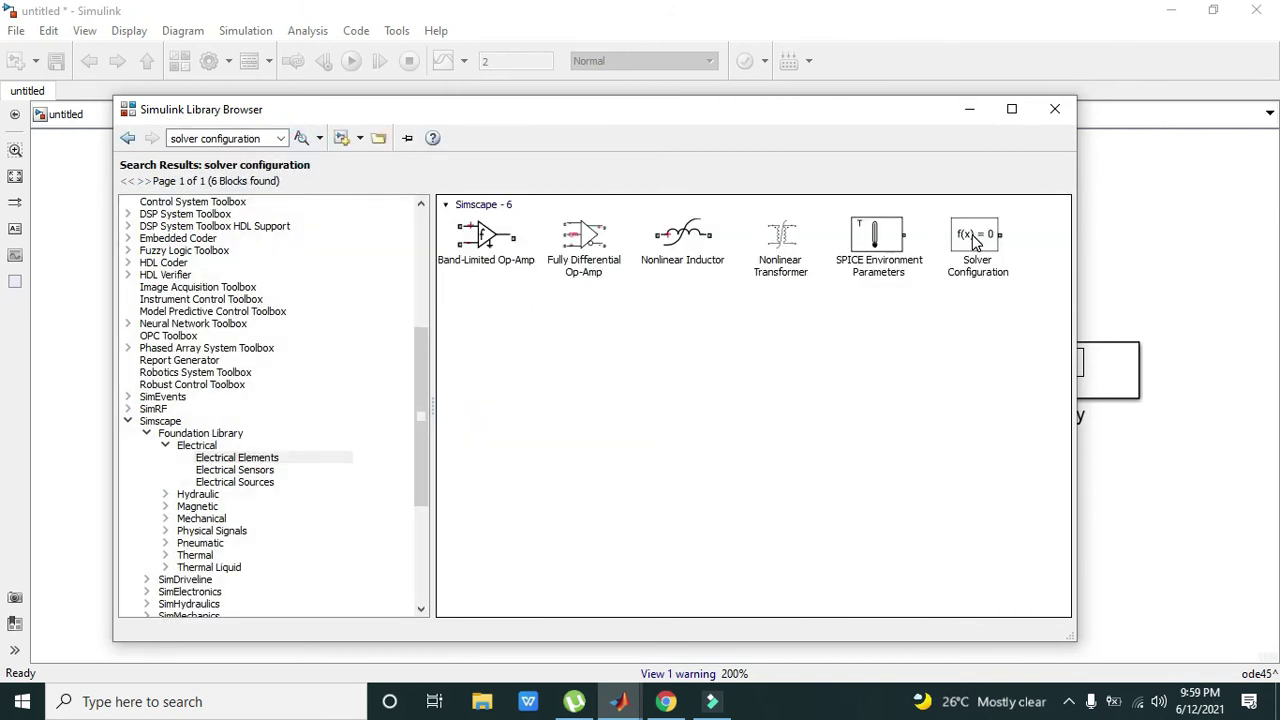
pyautogui.rightClick(977, 238)
pyautogui.click(977, 236)
pyautogui.click(969, 108)
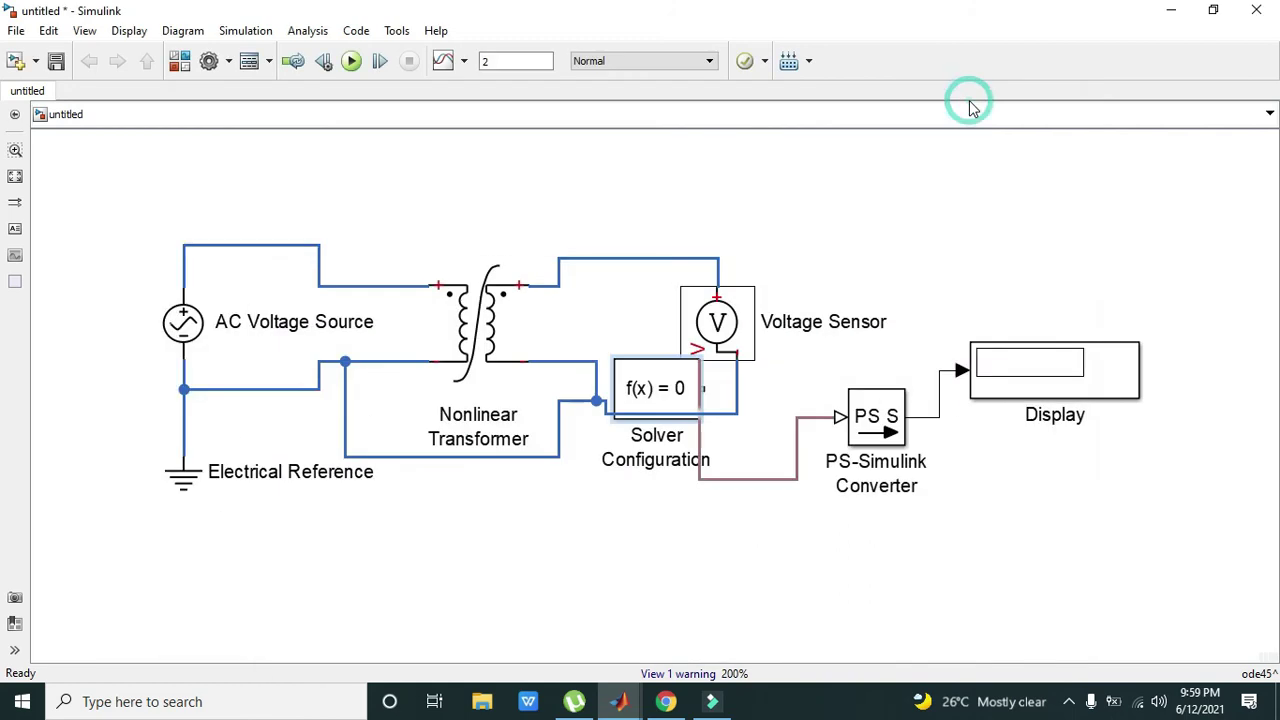
# Place the Solver Configuration lower left on the ground line and start the simulation
pyautogui.moveTo(645, 400); pyautogui.dragTo(246, 390)
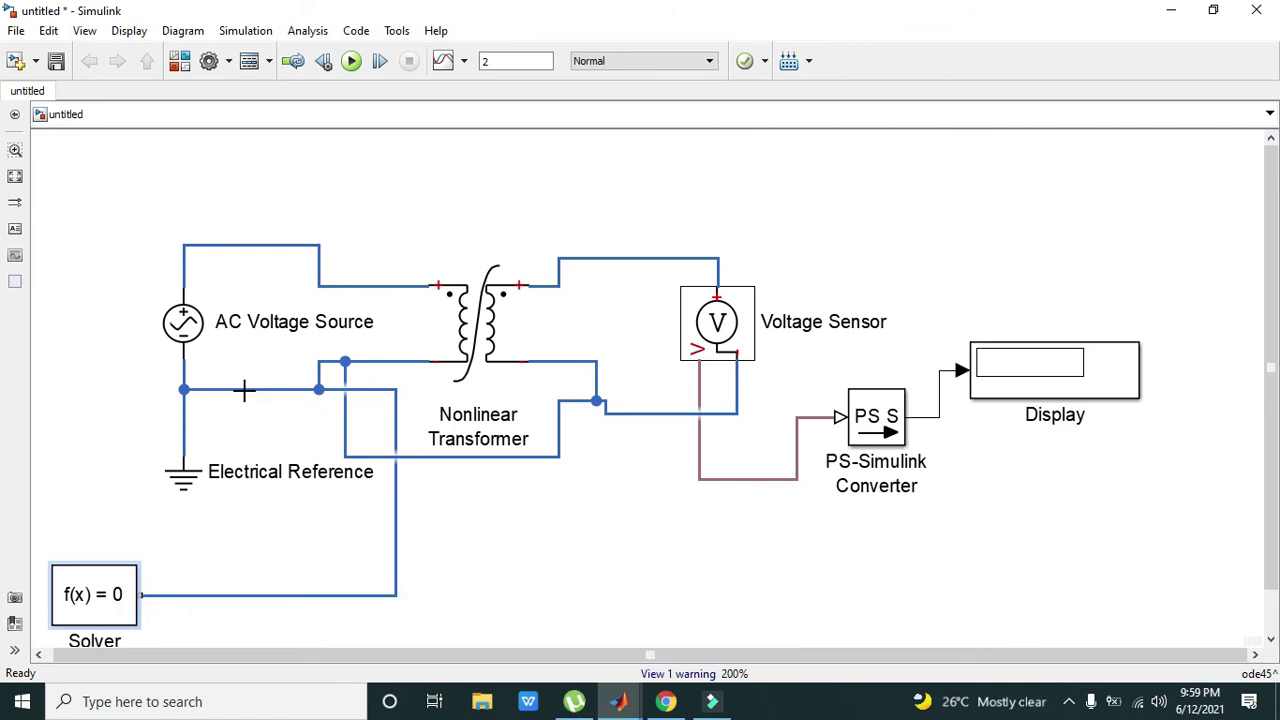
pyautogui.click(395, 496)
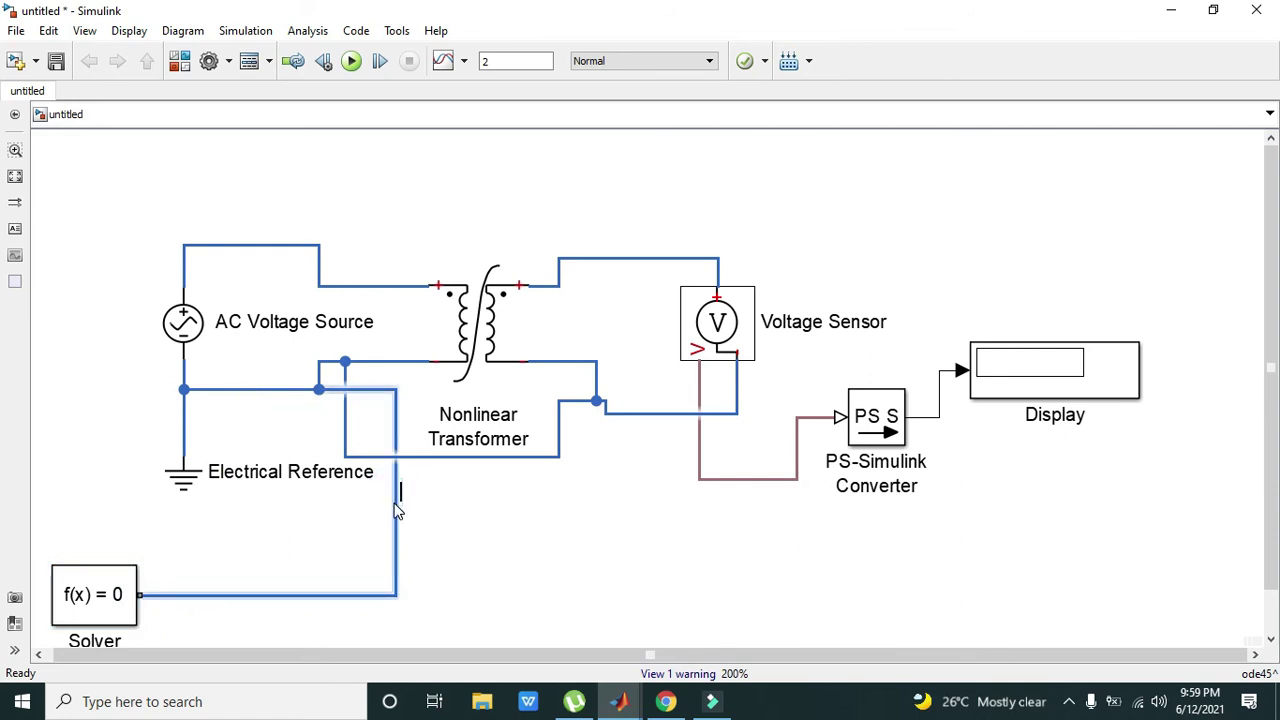
pyautogui.click(395, 504)
pyautogui.click(430, 506)
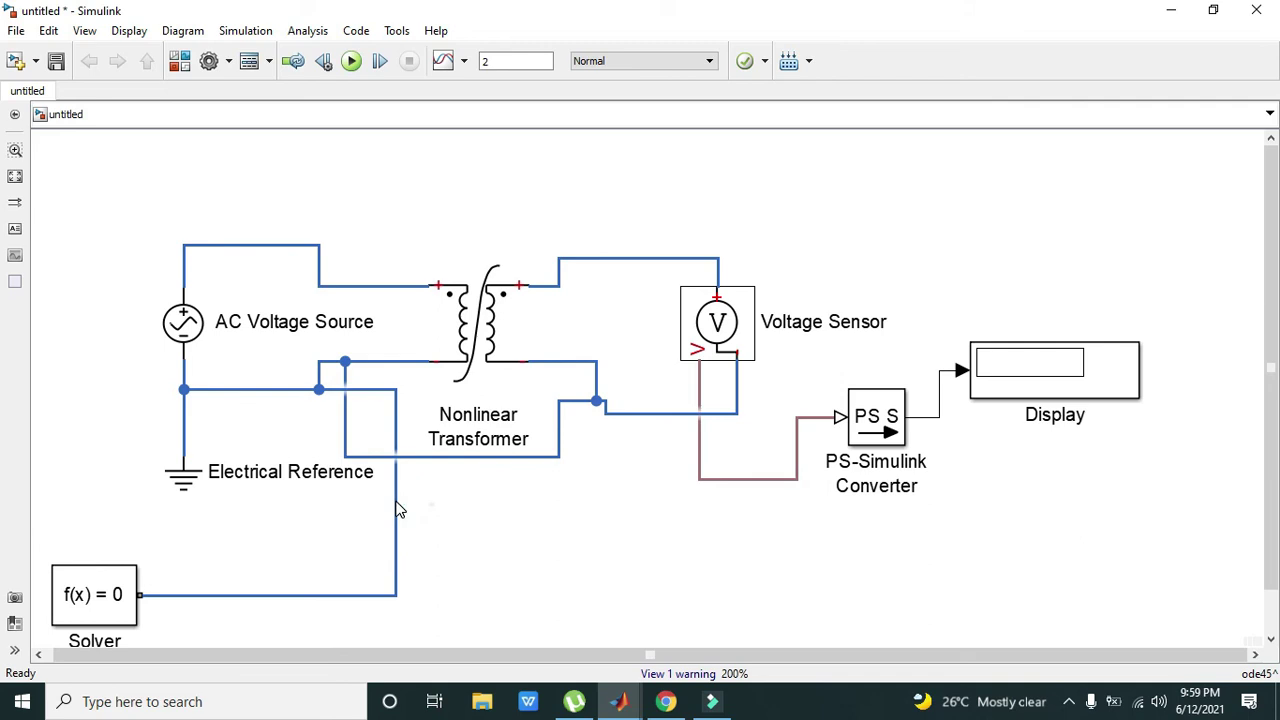
pyautogui.click(396, 505)
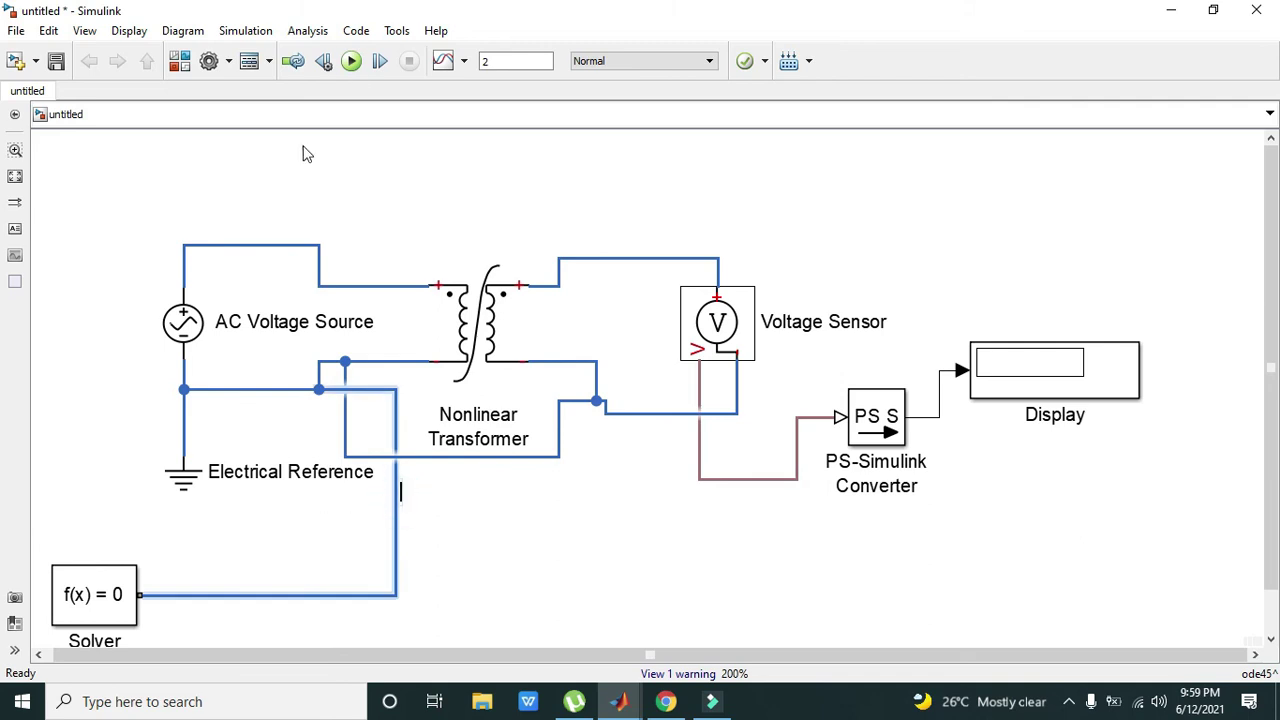
pyautogui.click(351, 62)
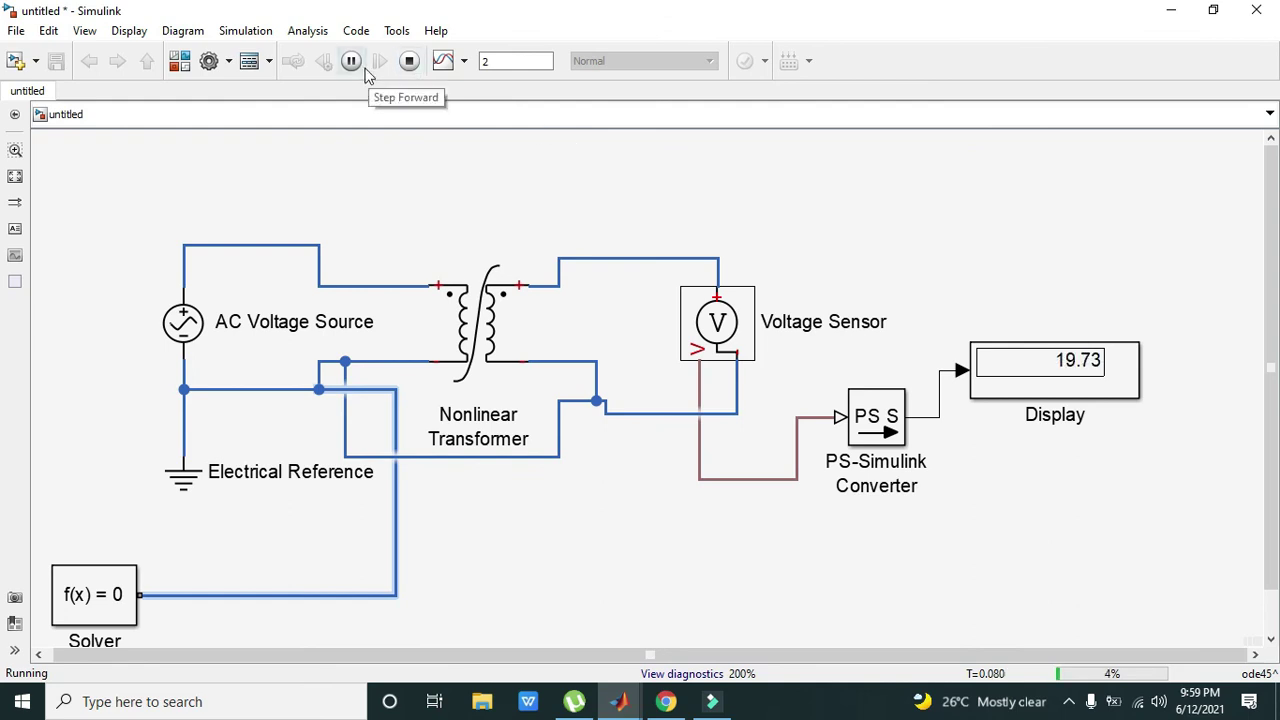
# Alternate pause and run, stopping at T=0.146 with the Display reading -19.82
pyautogui.click(352, 63)
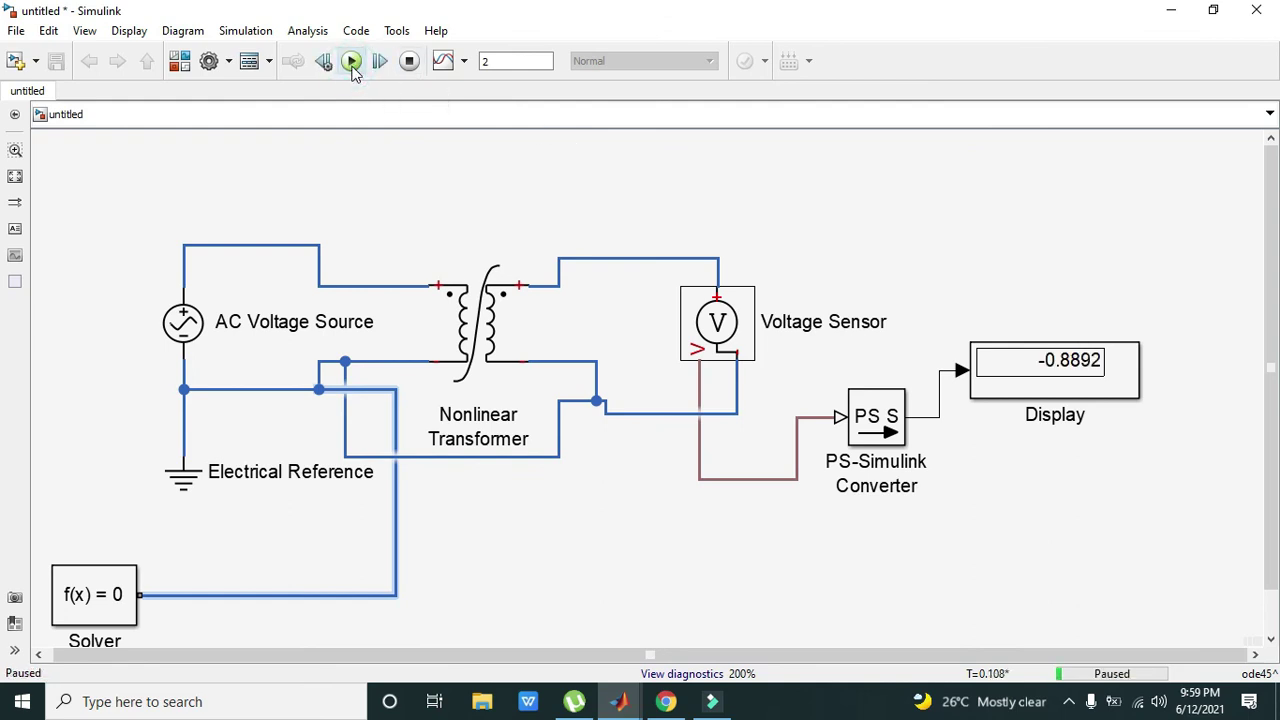
pyautogui.click(351, 62)
pyautogui.click(352, 63)
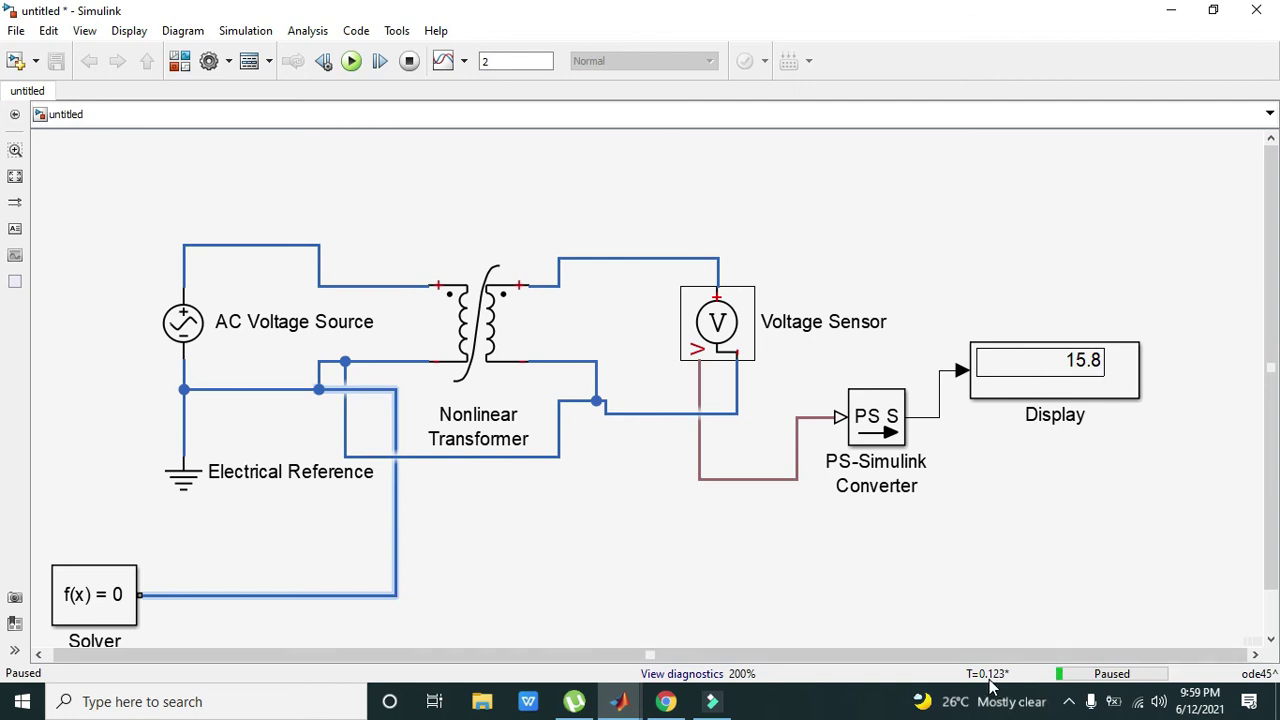
pyautogui.click(356, 75)
pyautogui.click(358, 74)
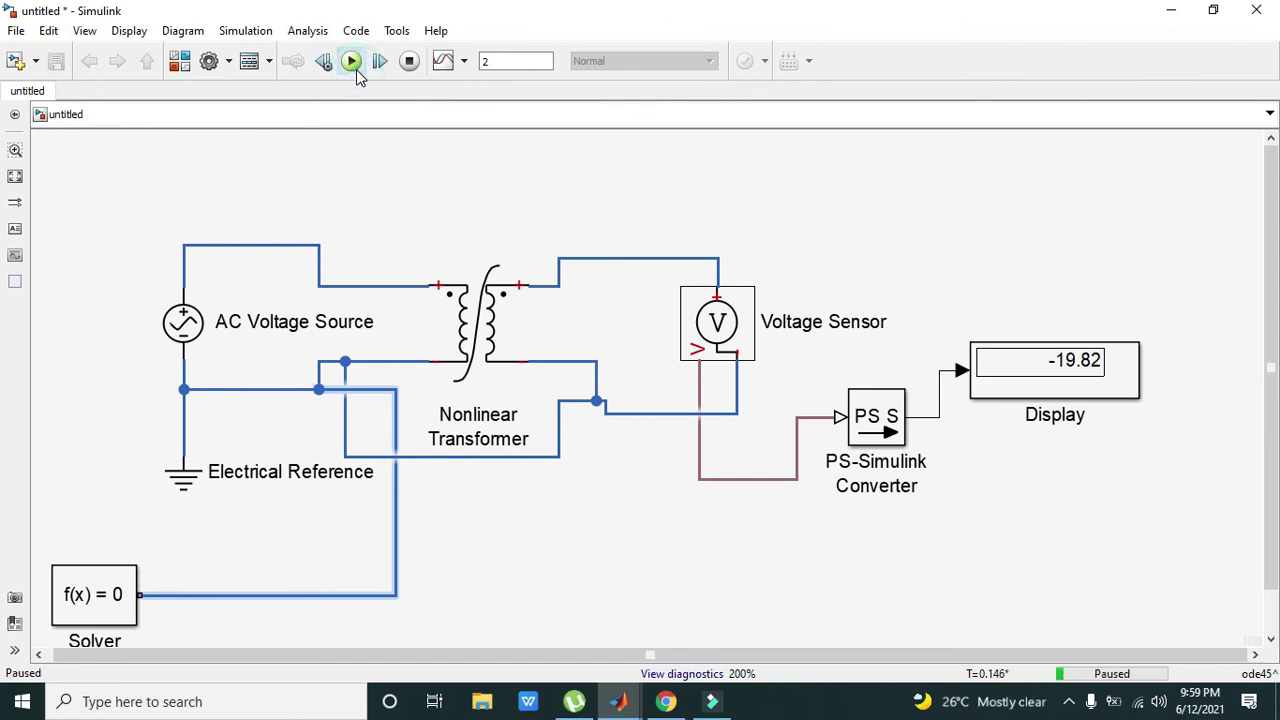
pyautogui.click(1081, 357)
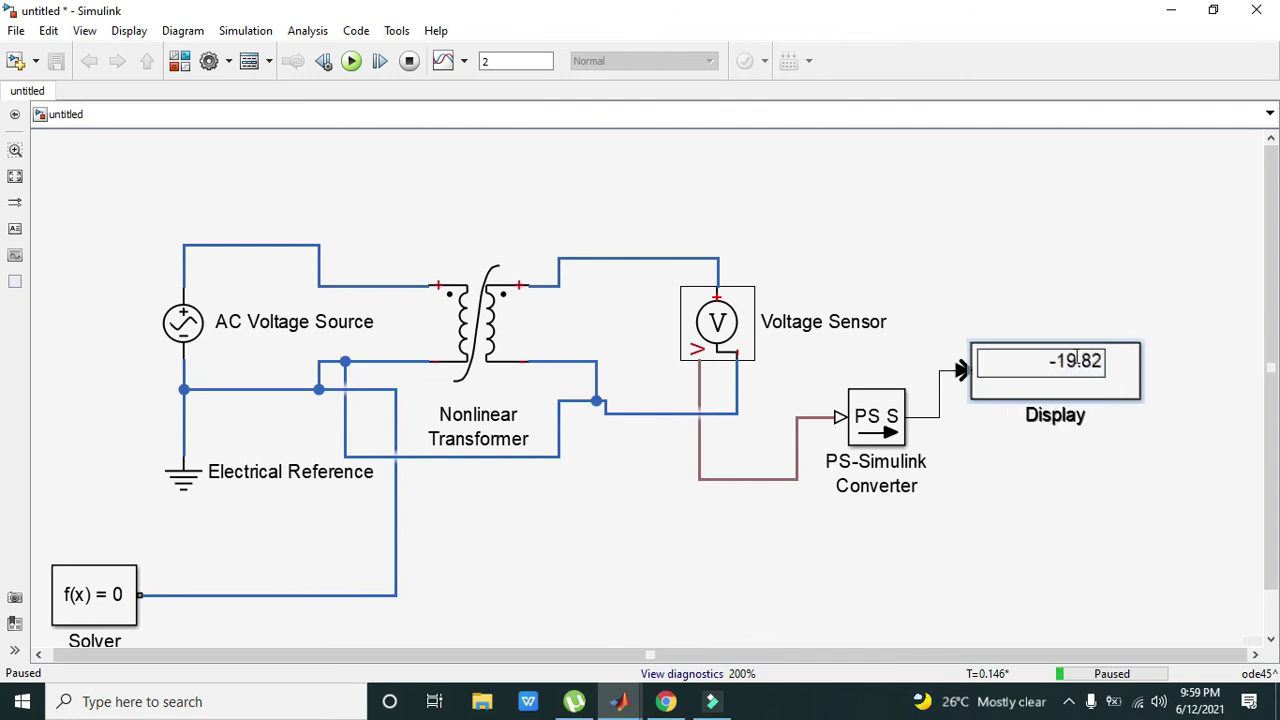
pyautogui.click(1145, 519)
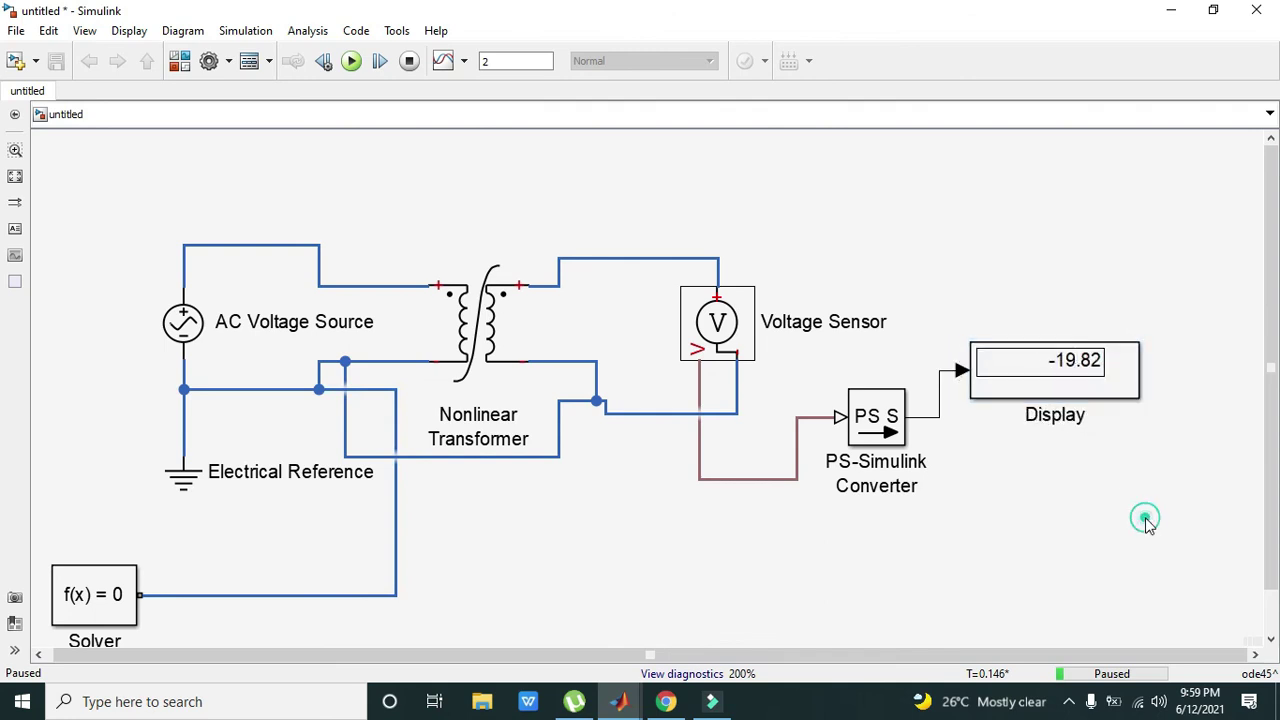
pyautogui.click(1105, 364)
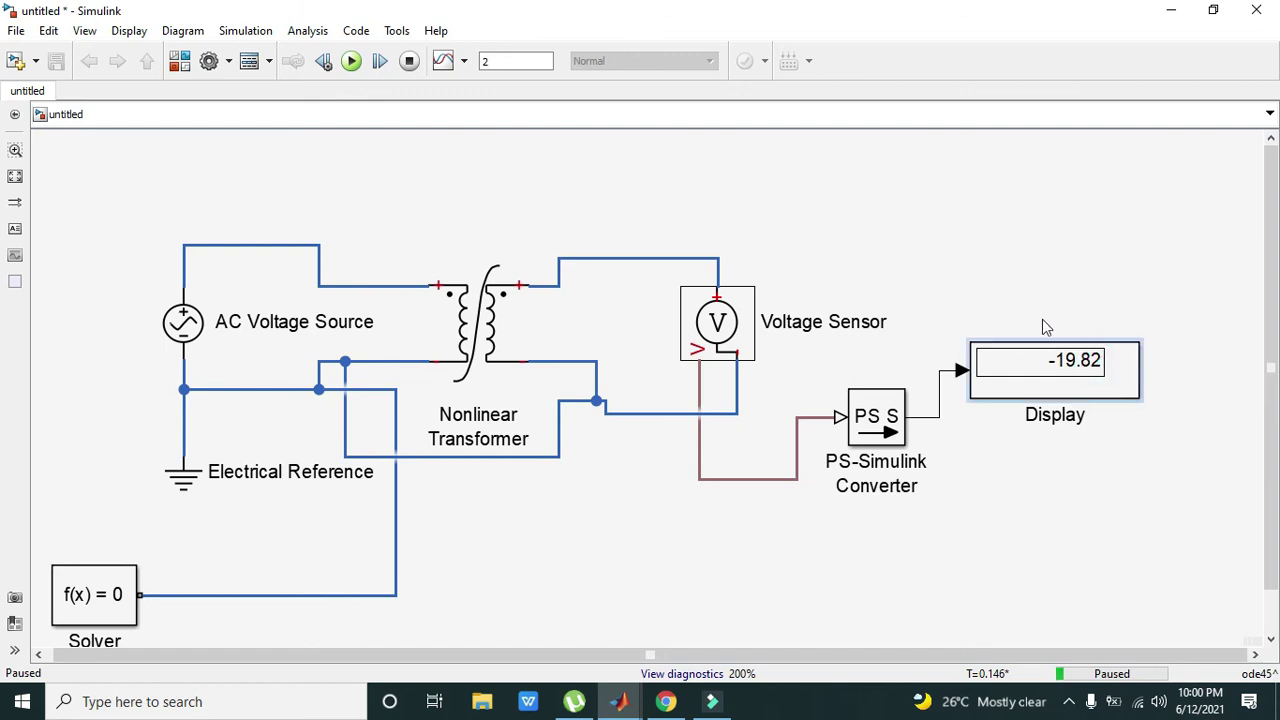
# Resume the simulation and pause again at T=0.245, with the Display reading -19.52
pyautogui.click(351, 62)
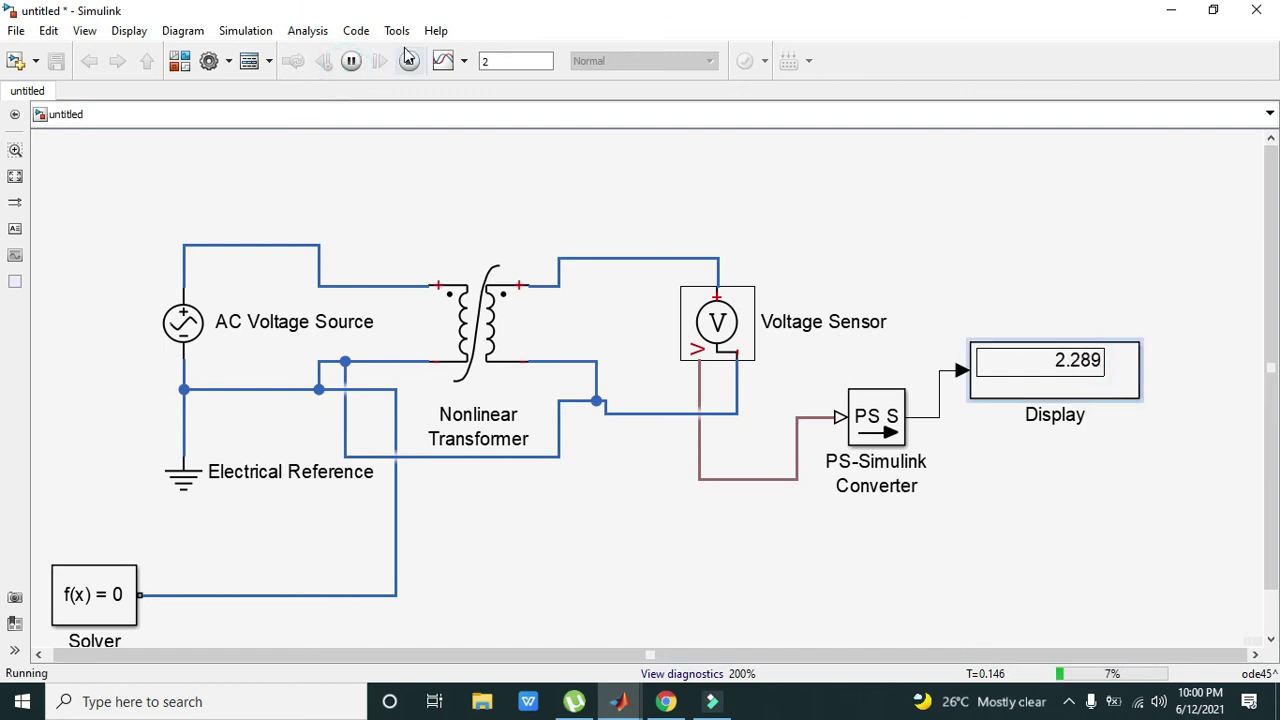
pyautogui.click(355, 62)
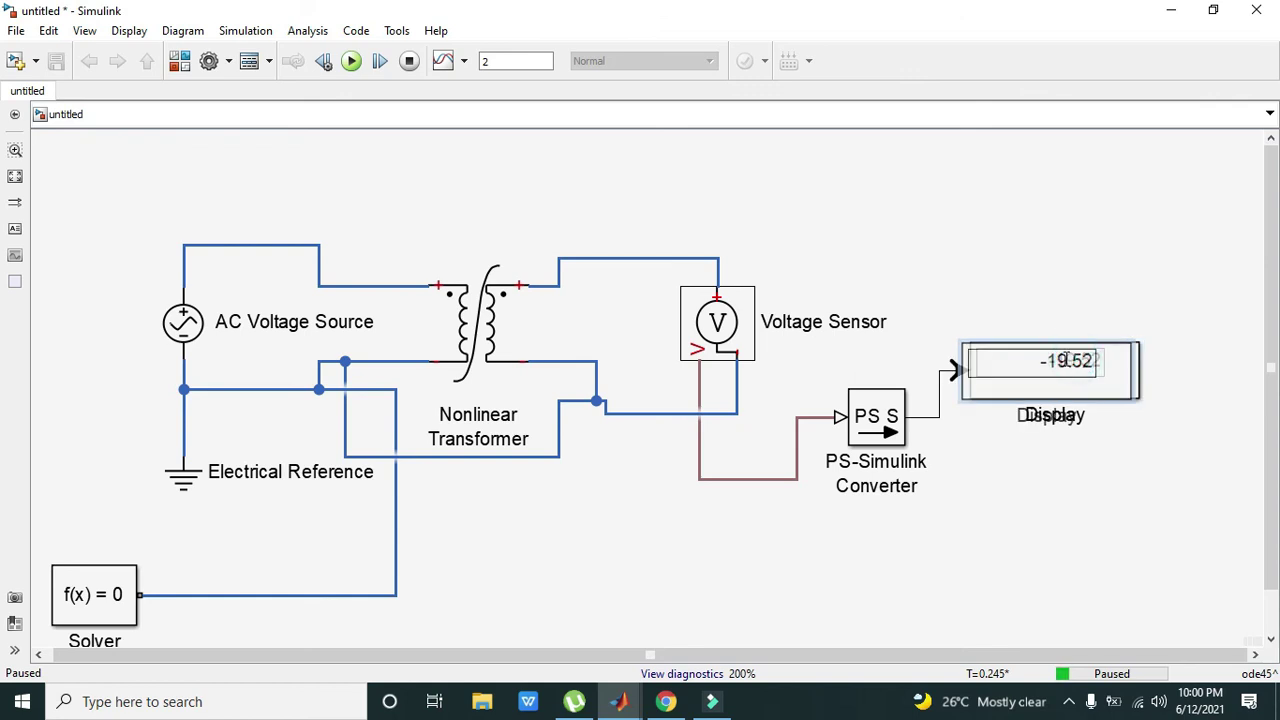
pyautogui.click(1257, 394)
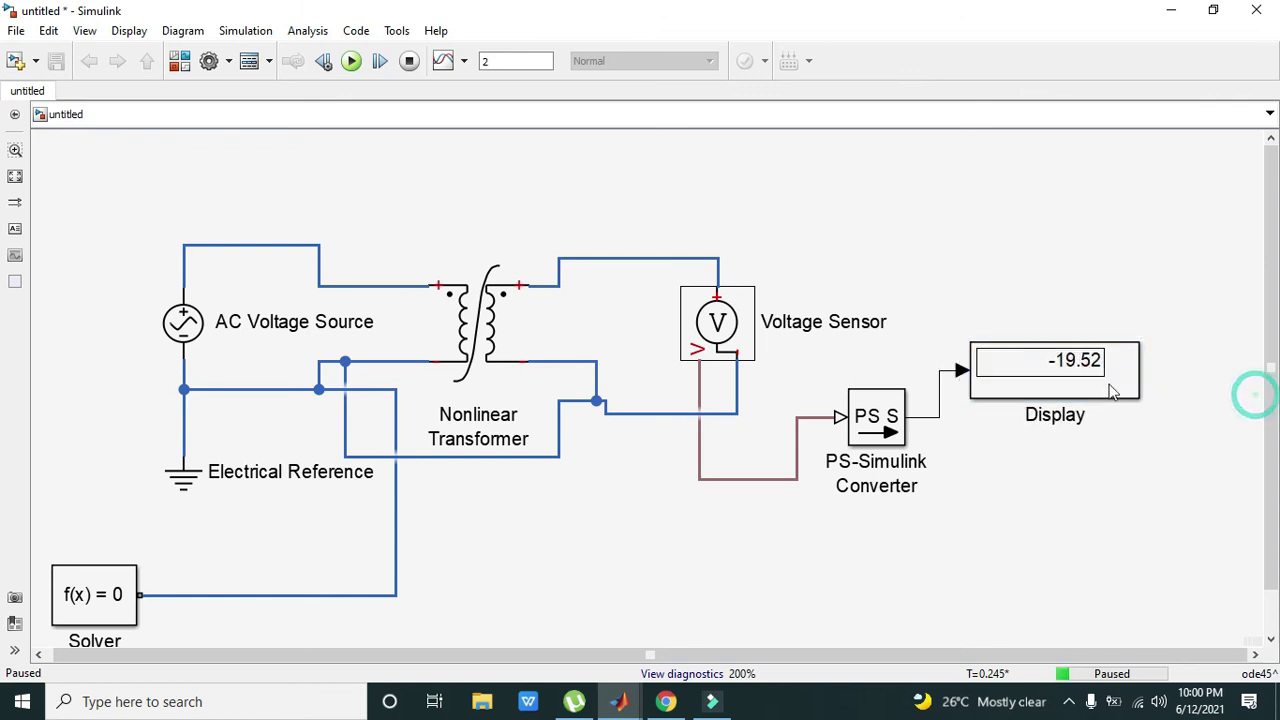